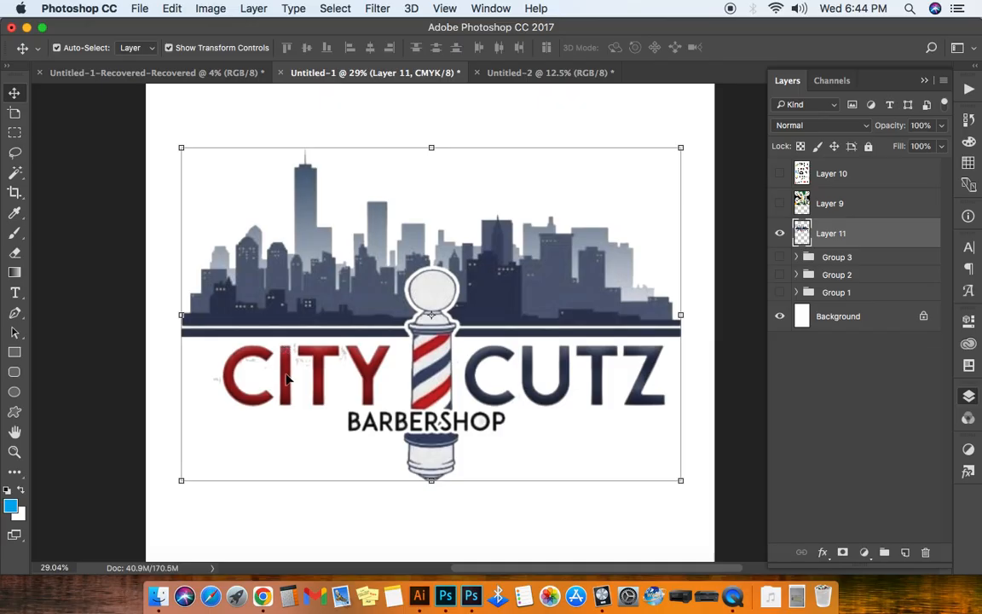
Step: Hide the white Background layer so the logo sits on transparency
{"action": "left_click", "coordinate": [780, 316]}
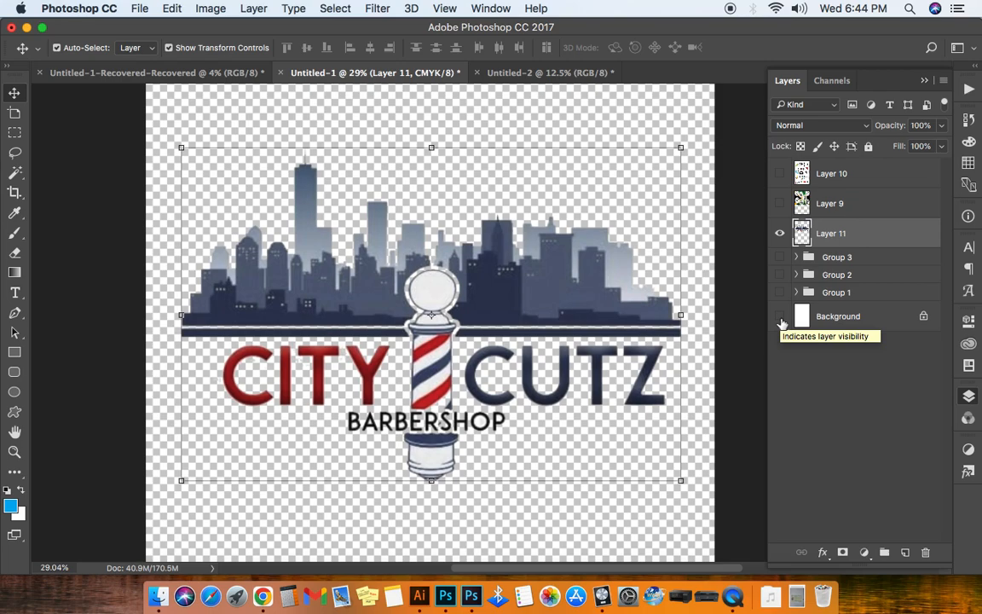
Step: Try erasing the white fill of the barber pole's globe with the Magic Eraser, and undo it
{"action": "left_click", "coordinate": [15, 474]}
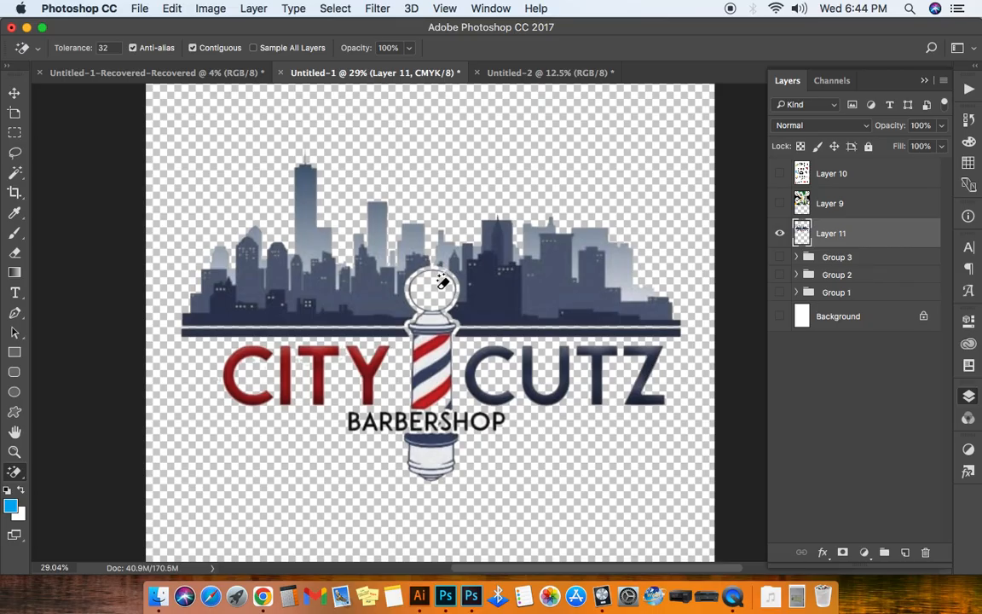
{"action": "key", "text": "super+z"}
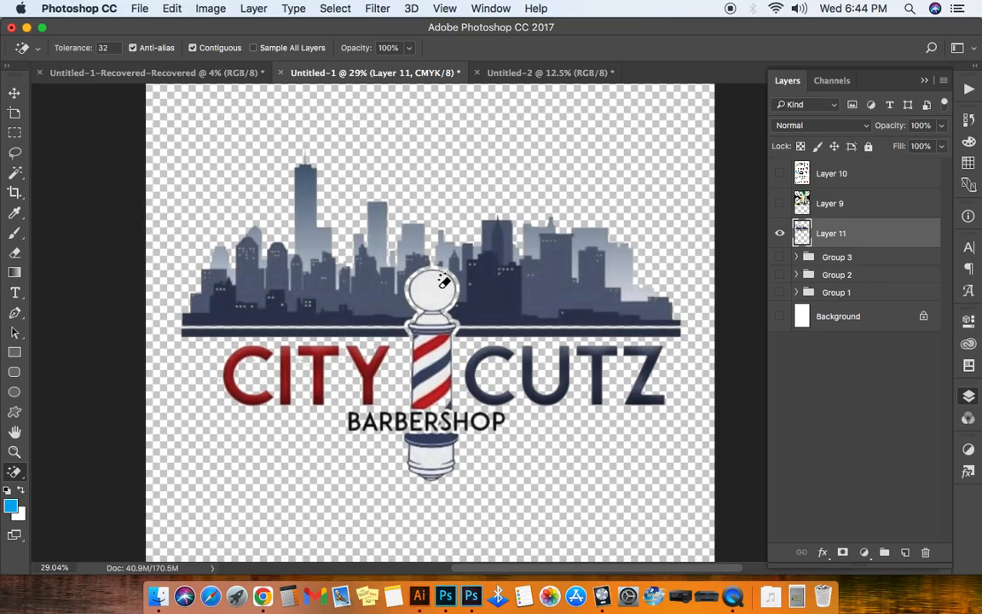
{"action": "left_click", "coordinate": [16, 94]}
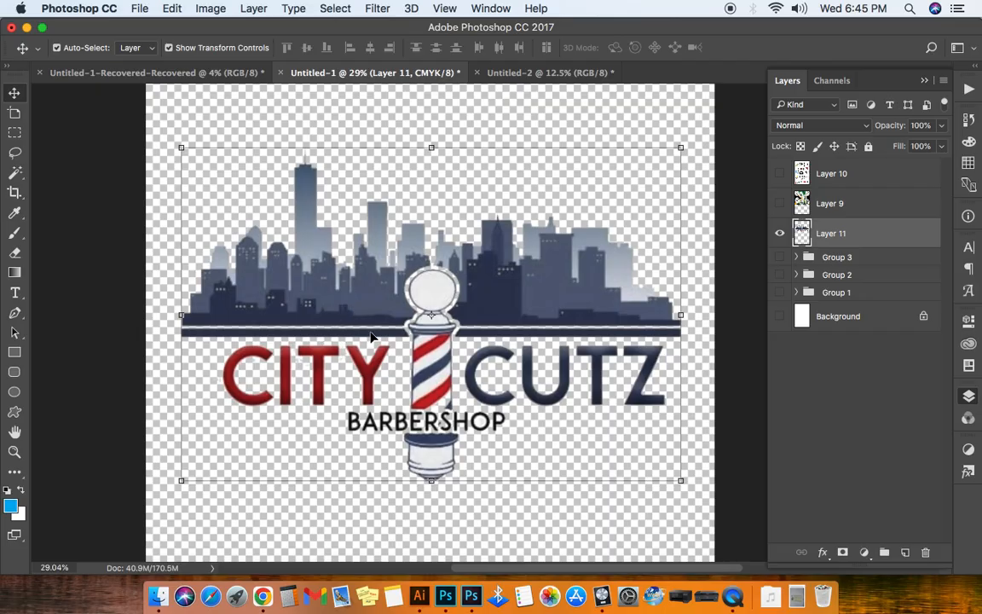
Step: Select the dark navy building beside the barber pole with the Magic Wand at tolerance 32, Contiguous on
{"action": "left_click", "coordinate": [23, 176]}
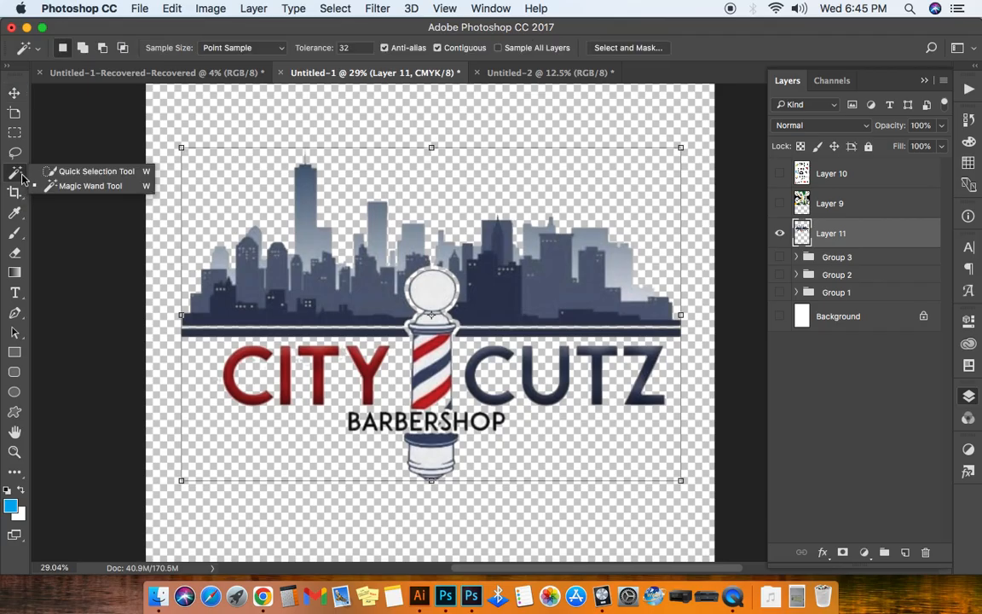
{"action": "left_click", "coordinate": [72, 171]}
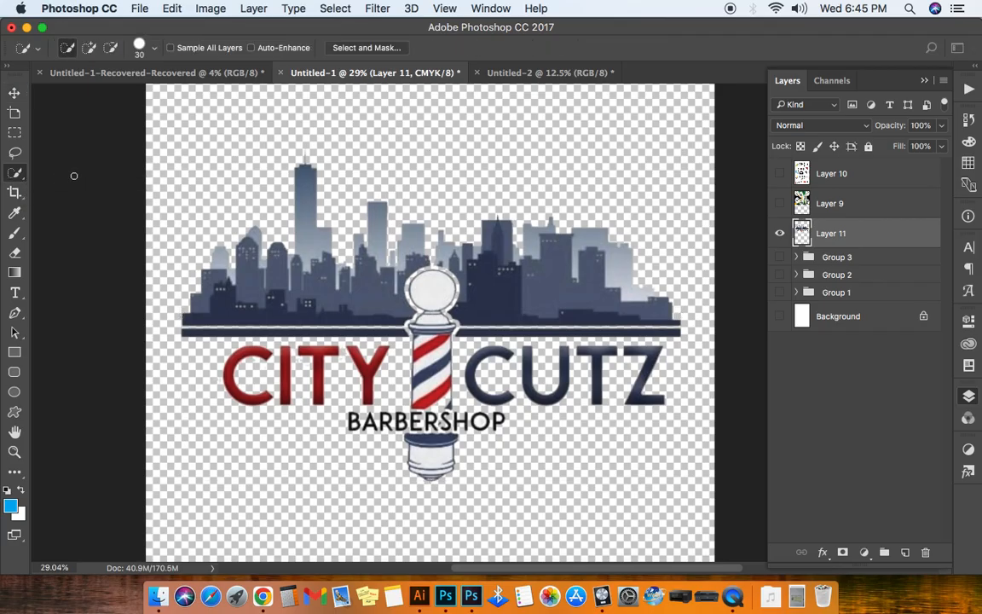
{"action": "left_click", "coordinate": [13, 177]}
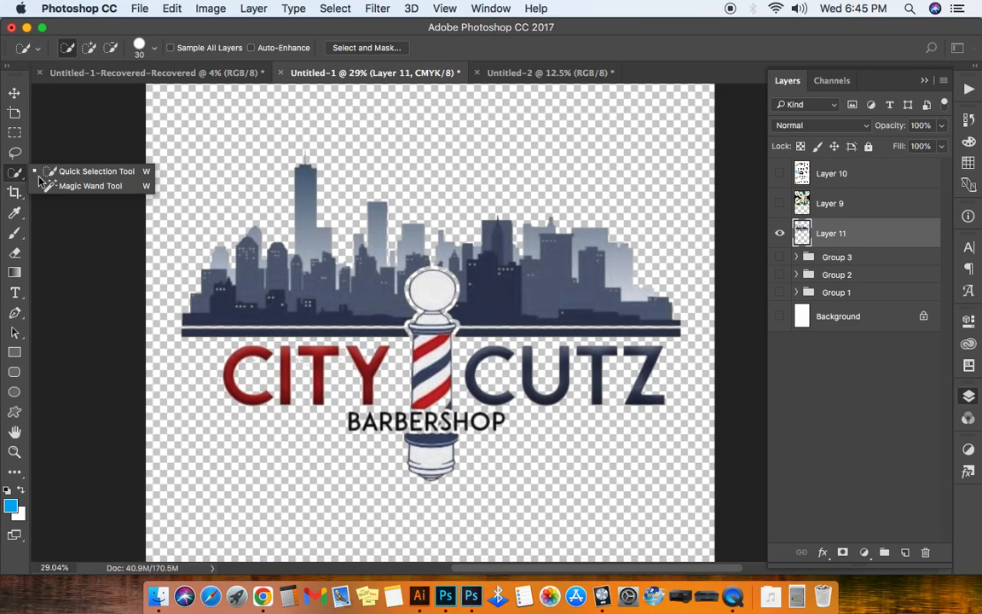
{"action": "left_click", "coordinate": [94, 187]}
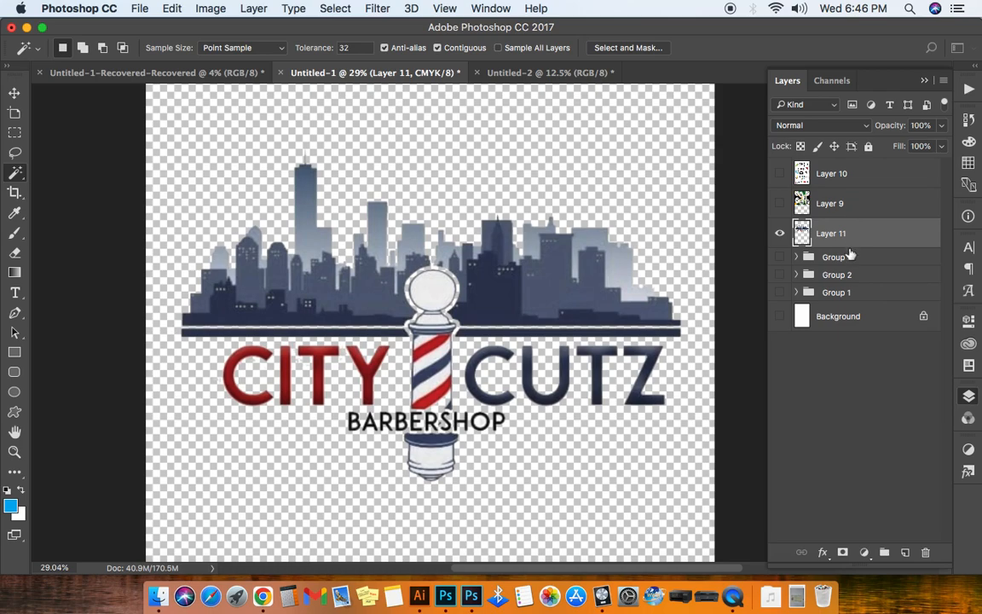
{"action": "left_click", "coordinate": [502, 307]}
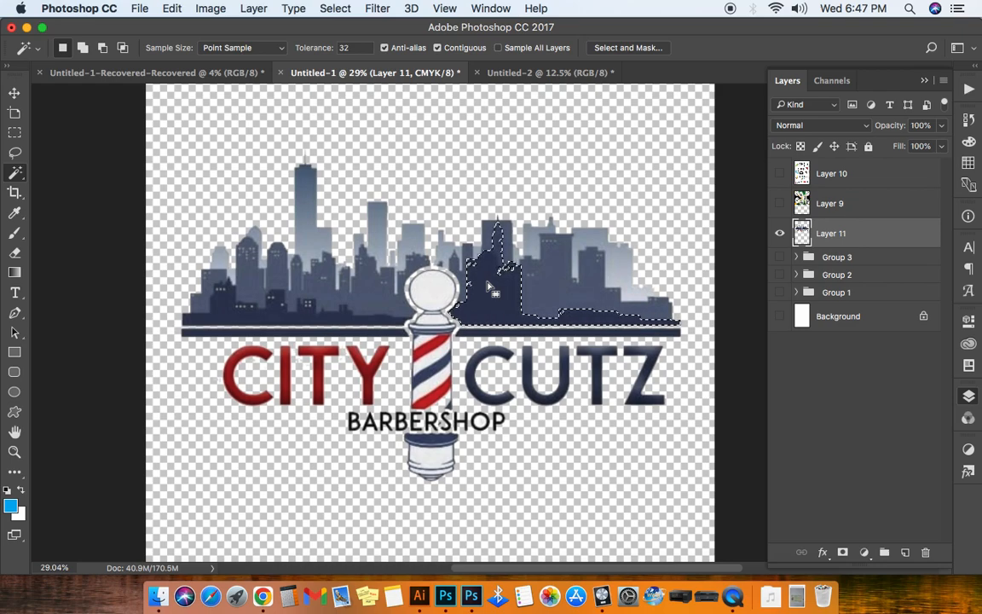
Step: Examine the outline of the contiguous selection on the dark building at several magnifications, and deselect it
{"action": "scroll", "coordinate": [488, 287], "scroll_direction": "up", "scroll_amount": 1}
{"action": "scroll", "coordinate": [488, 287], "scroll_direction": "up", "scroll_amount": 5}
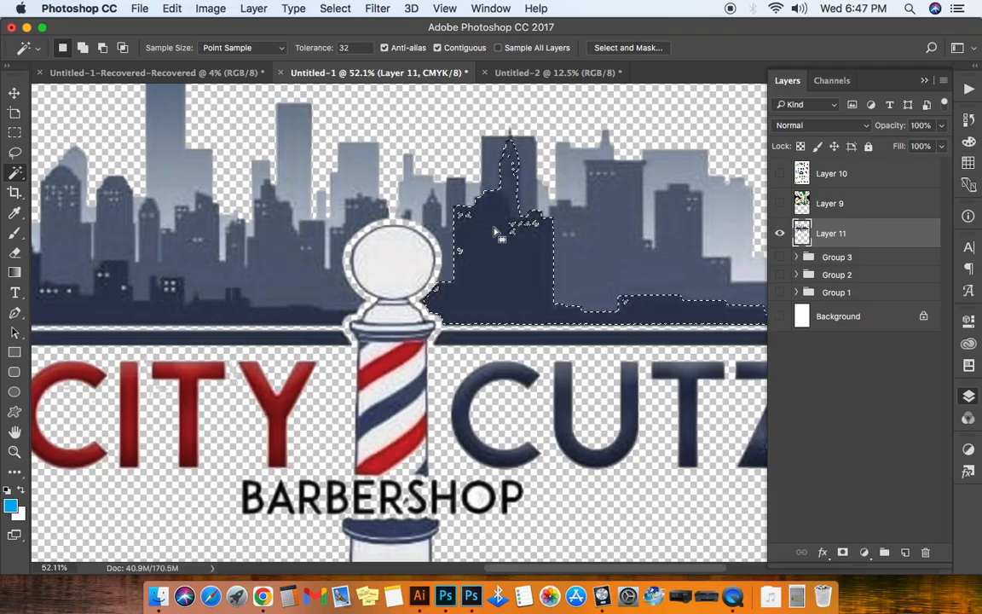
{"action": "scroll", "coordinate": [492, 228], "scroll_direction": "down", "scroll_amount": 2}
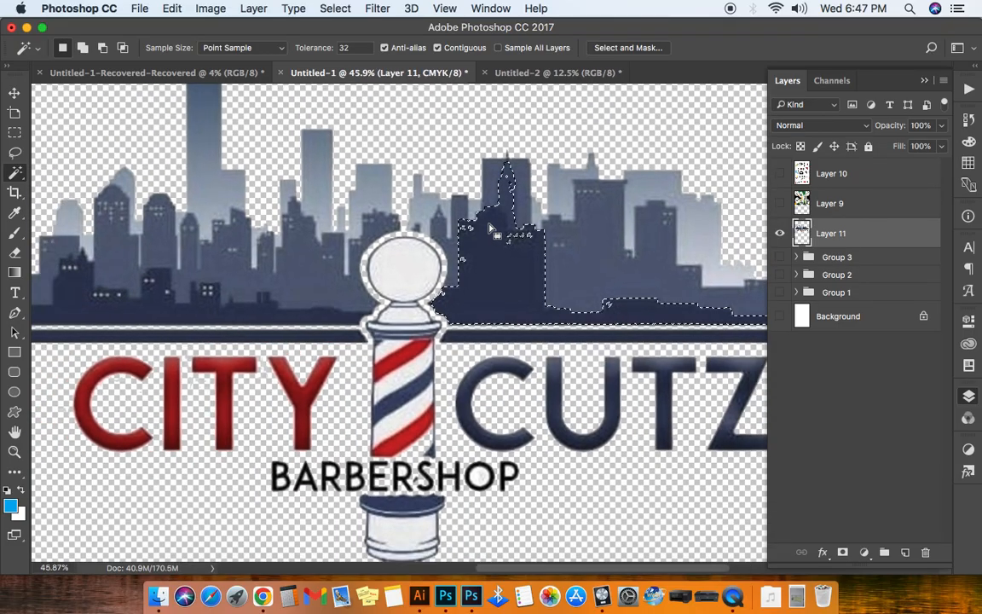
{"action": "scroll", "coordinate": [492, 229], "scroll_direction": "down", "scroll_amount": 2}
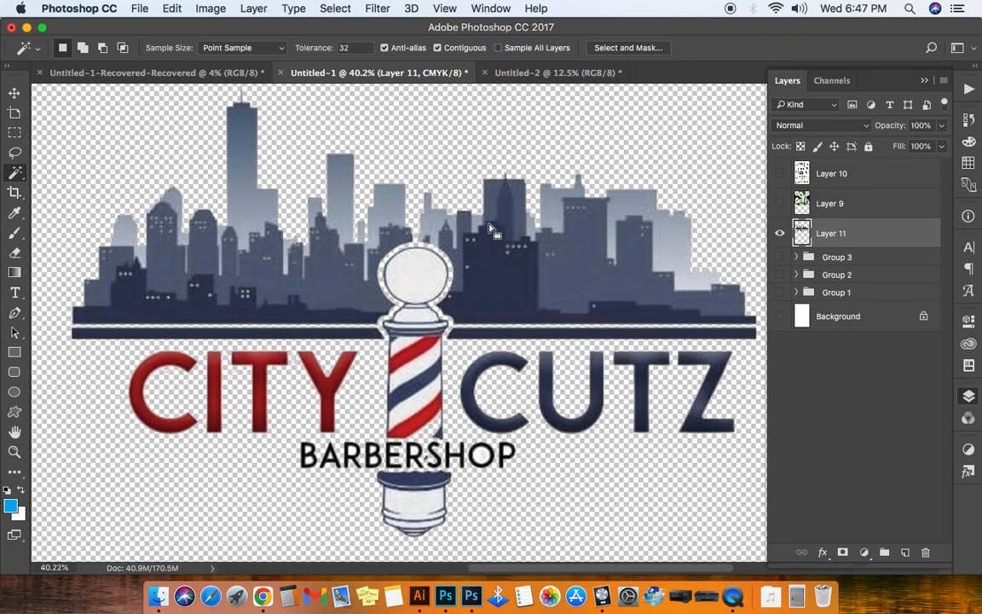
{"action": "scroll", "coordinate": [492, 229], "scroll_direction": "down", "scroll_amount": 1}
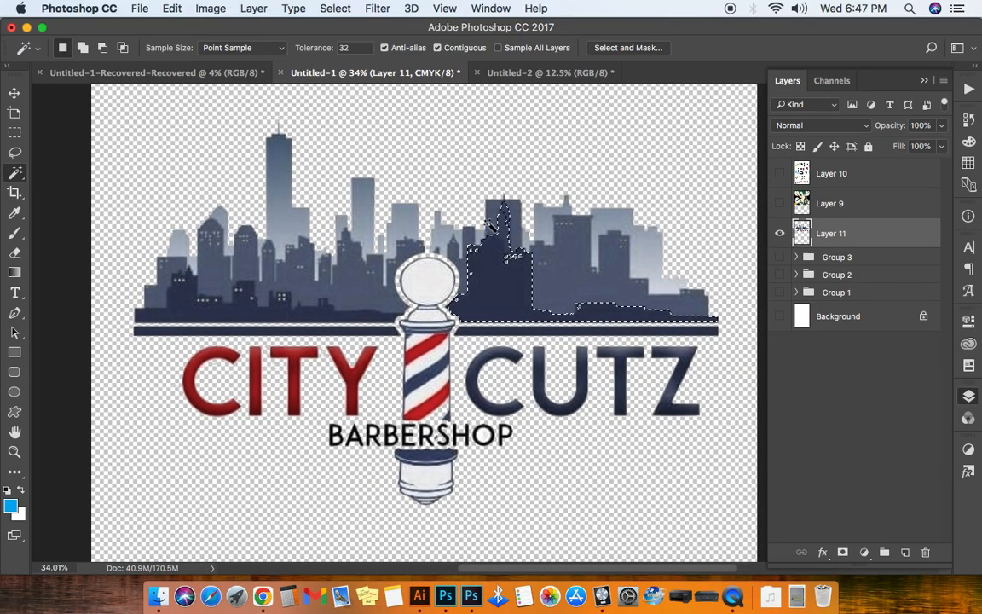
{"action": "scroll", "coordinate": [491, 224], "scroll_direction": "down", "scroll_amount": 1}
{"action": "scroll", "coordinate": [490, 224], "scroll_direction": "down", "scroll_amount": 1}
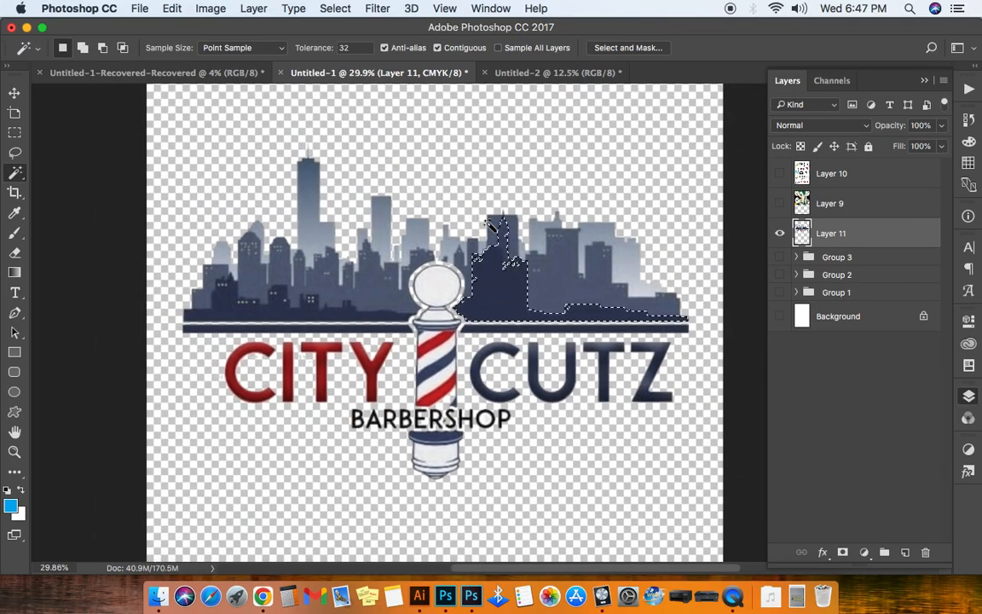
{"action": "scroll", "coordinate": [490, 224], "scroll_direction": "down", "scroll_amount": 1}
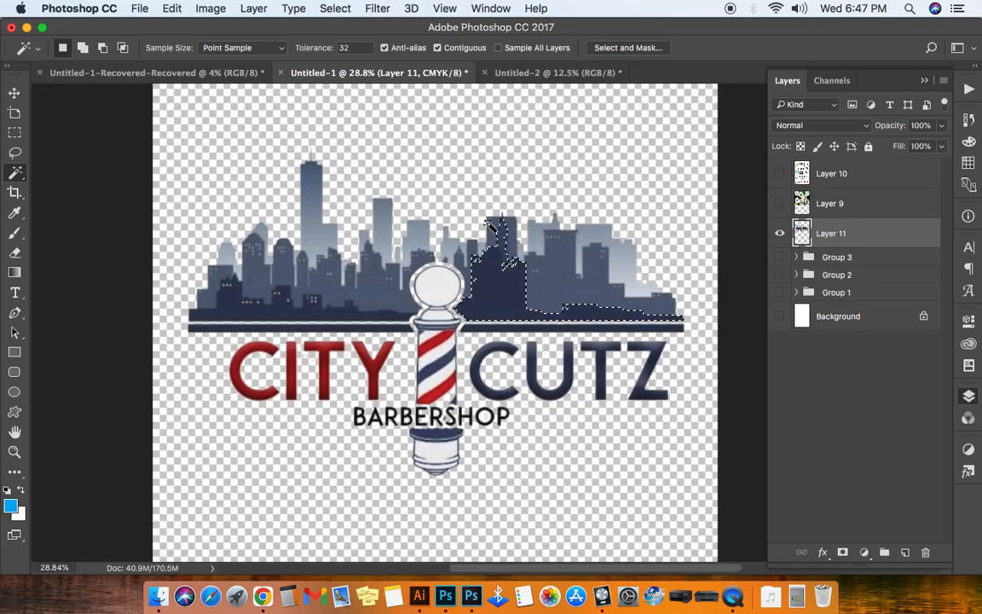
{"action": "scroll", "coordinate": [488, 224], "scroll_direction": "down", "scroll_amount": 1}
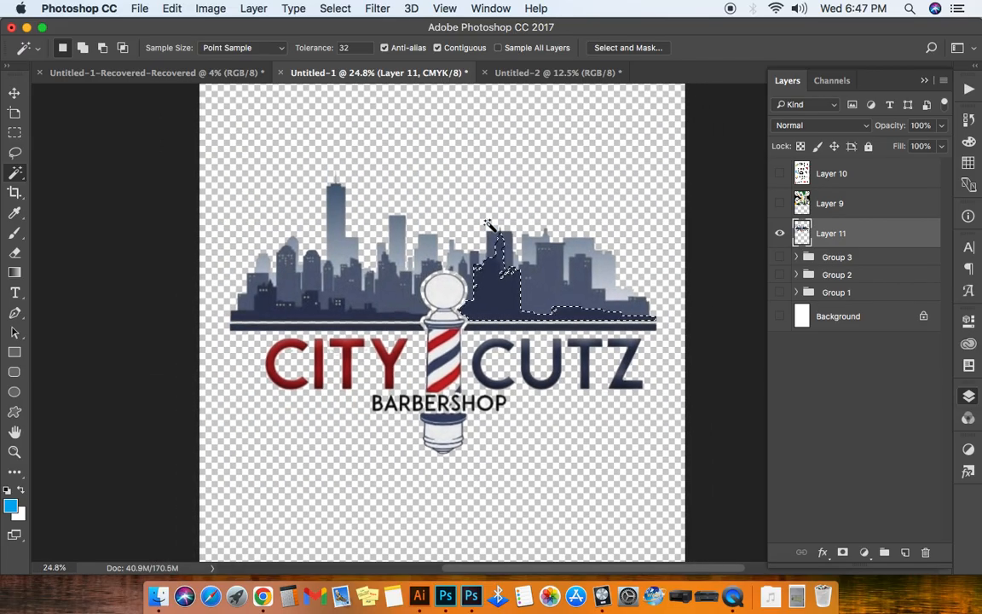
{"action": "scroll", "coordinate": [488, 223], "scroll_direction": "down", "scroll_amount": 2}
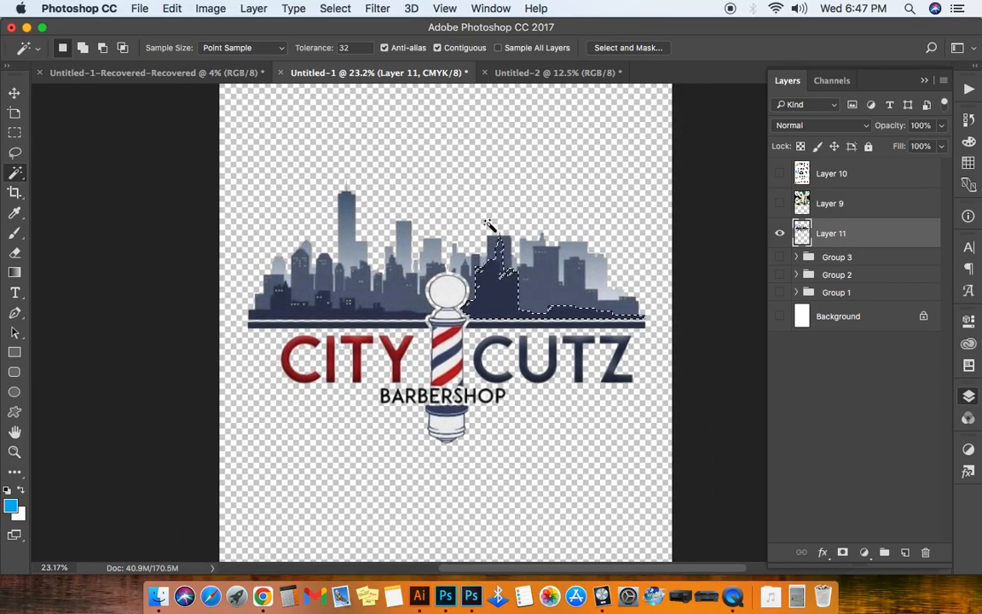
{"action": "scroll", "coordinate": [488, 223], "scroll_direction": "down", "scroll_amount": 1}
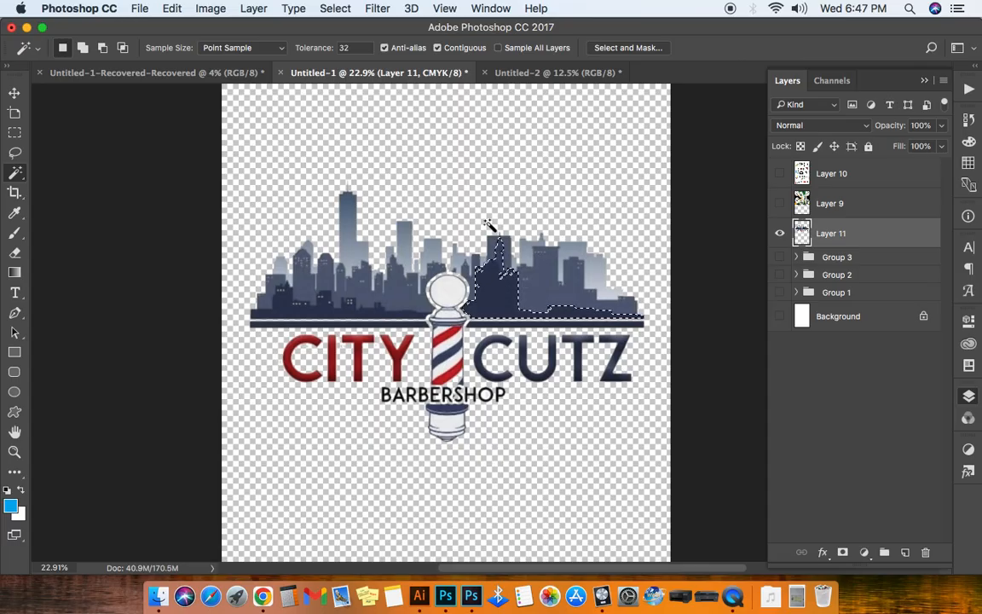
{"action": "scroll", "coordinate": [488, 223], "scroll_direction": "down", "scroll_amount": 1}
{"action": "scroll", "coordinate": [488, 224], "scroll_direction": "down", "scroll_amount": 4}
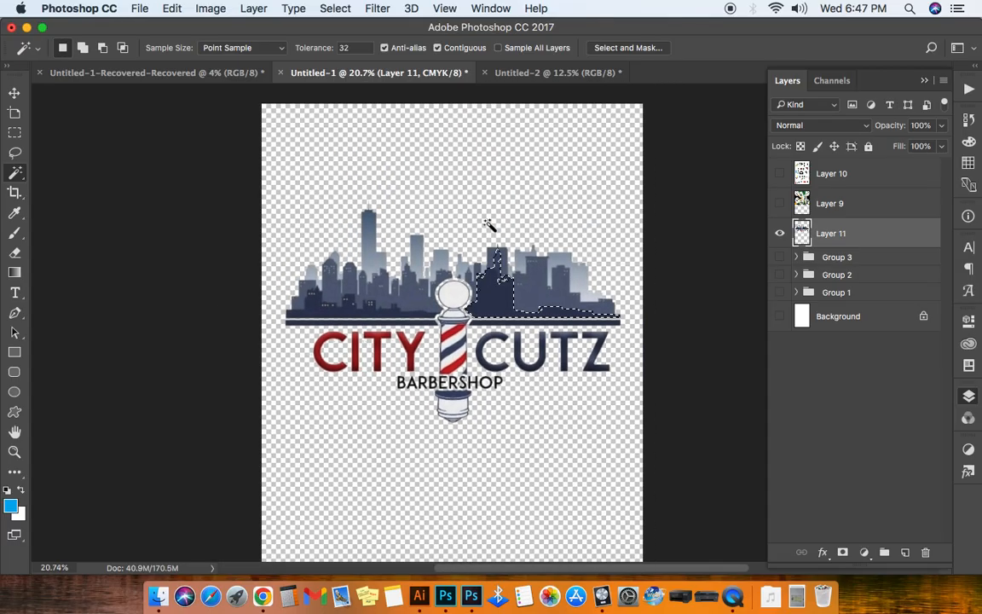
{"action": "scroll", "coordinate": [490, 223], "scroll_direction": "down", "scroll_amount": 3}
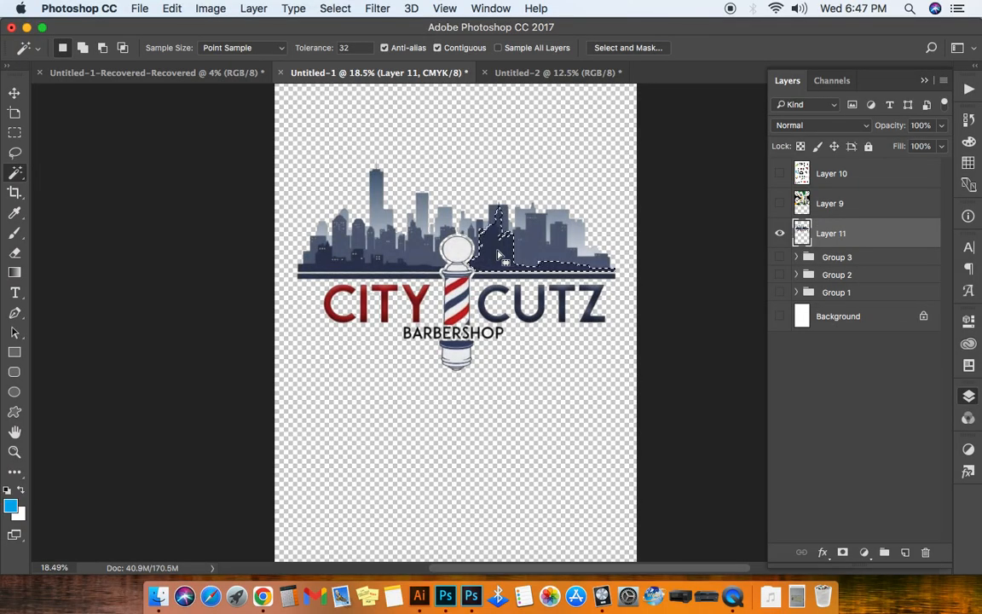
{"action": "key", "text": "super+d"}
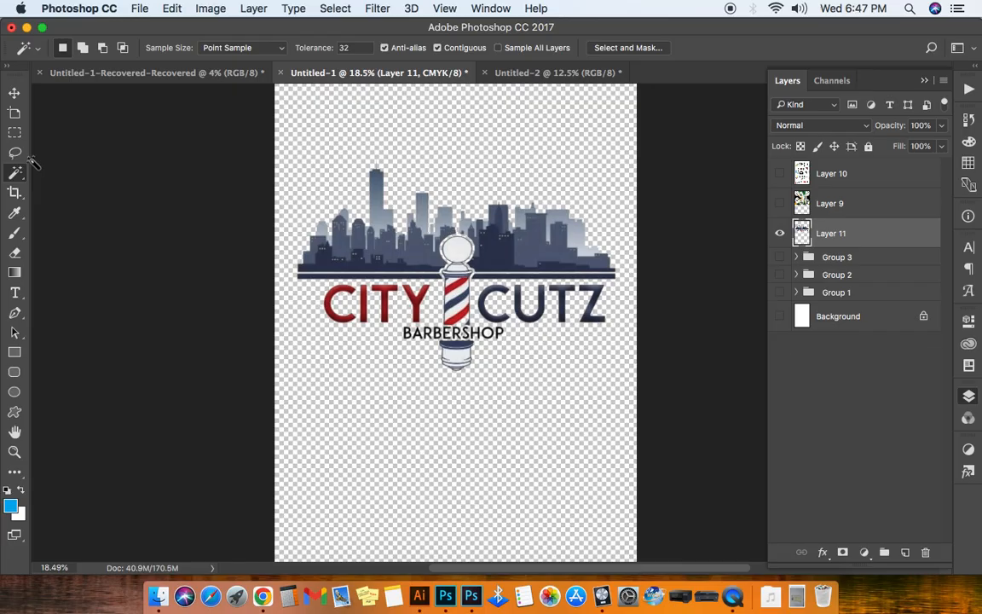
{"action": "left_click", "coordinate": [16, 93]}
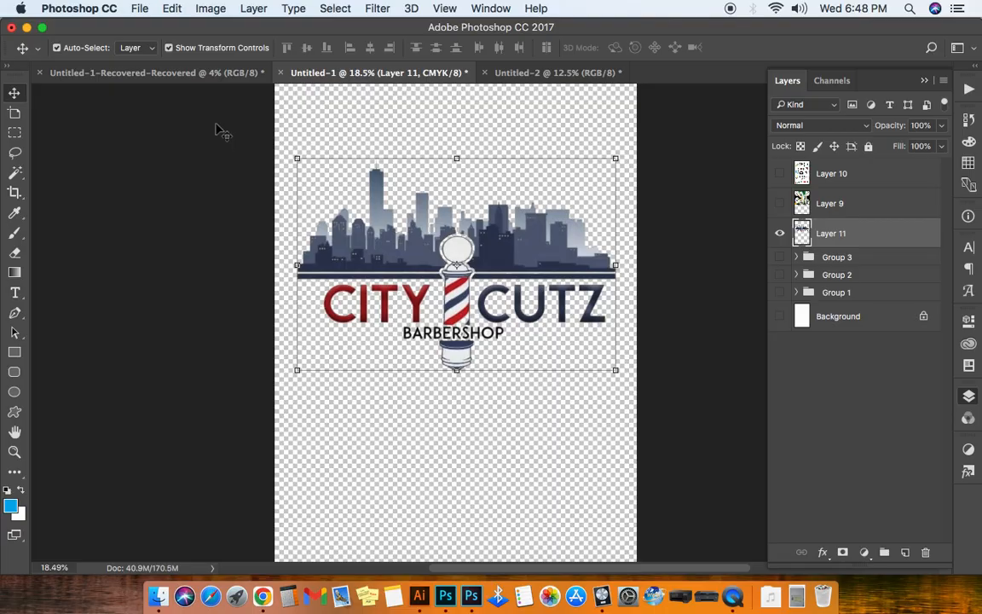
Step: Select matching blue areas across the whole logo with the Magic Wand with Contiguous off, inspect the result and deselect
{"action": "left_click", "coordinate": [16, 173]}
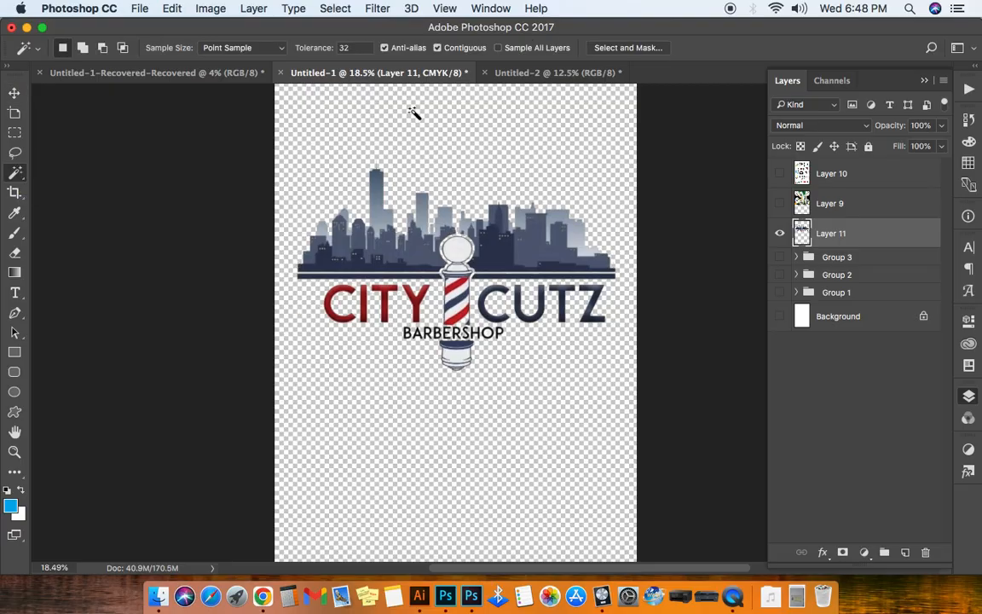
{"action": "left_click", "coordinate": [436, 48]}
{"action": "left_click", "coordinate": [375, 227]}
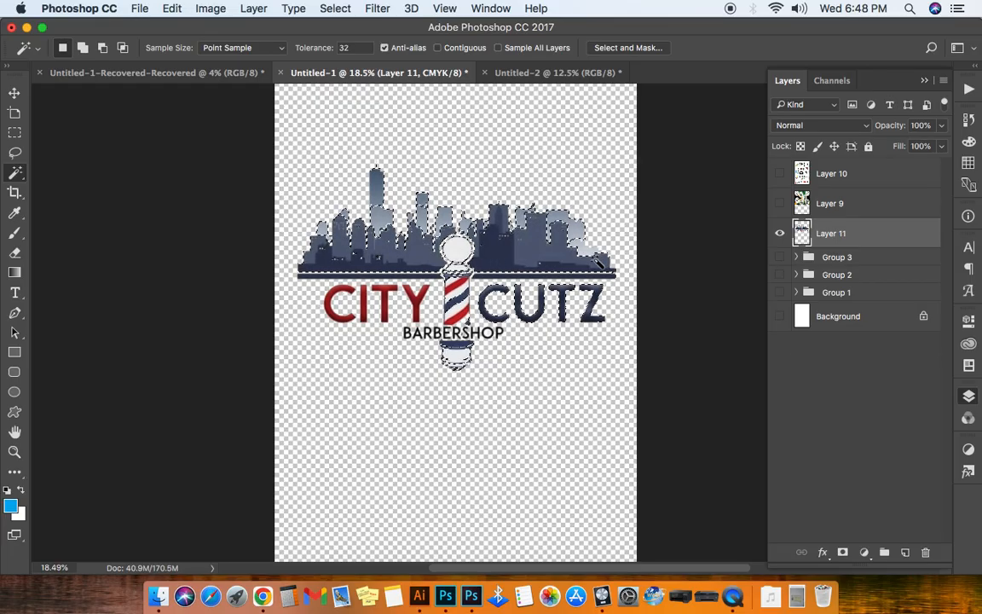
{"action": "scroll", "coordinate": [601, 259], "scroll_direction": "up", "scroll_amount": 4}
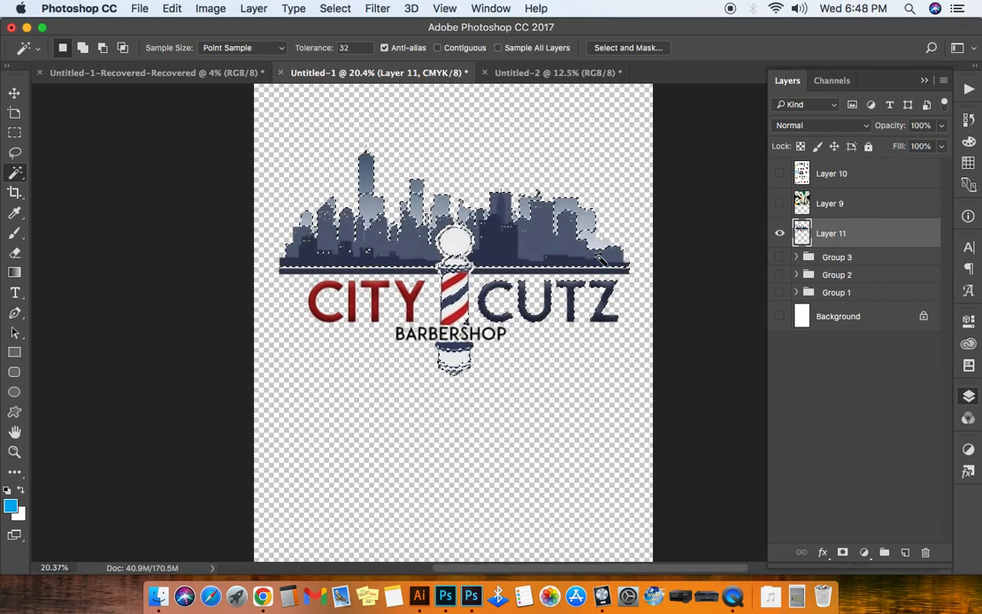
{"action": "scroll", "coordinate": [601, 259], "scroll_direction": "up", "scroll_amount": 4}
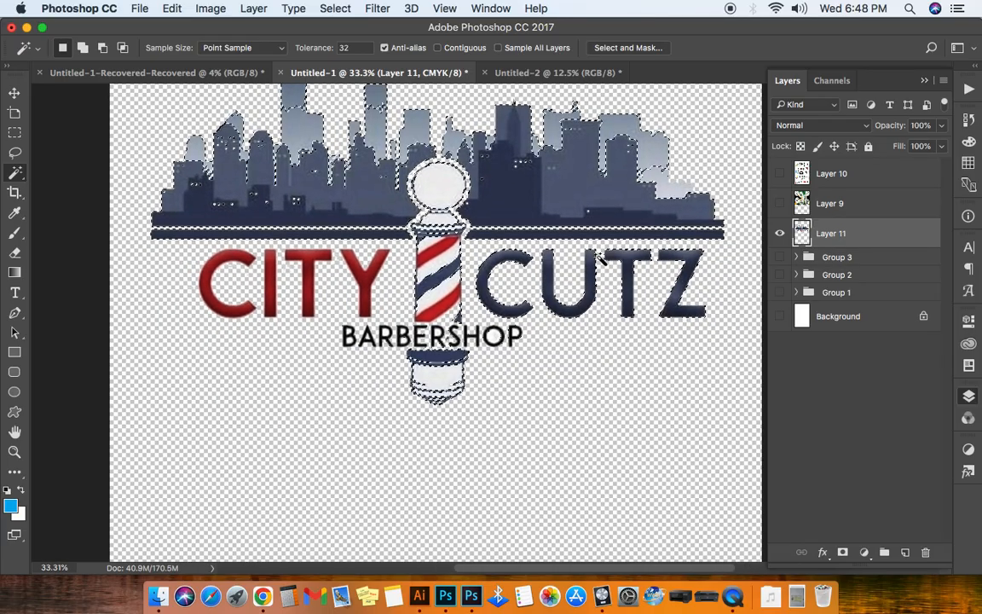
{"action": "scroll", "coordinate": [601, 259], "scroll_direction": "up", "scroll_amount": 5}
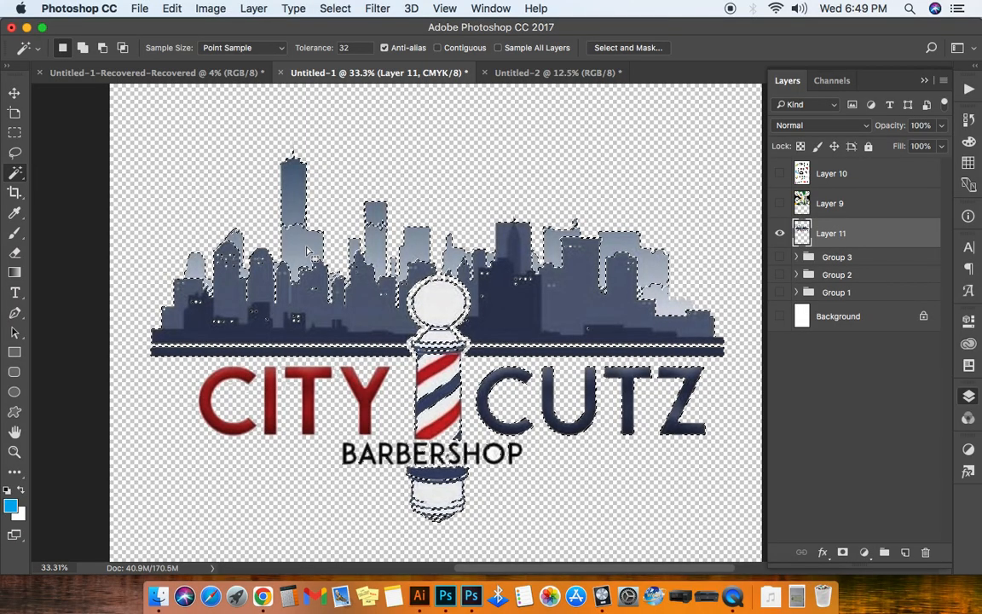
{"action": "key", "text": "super+d"}
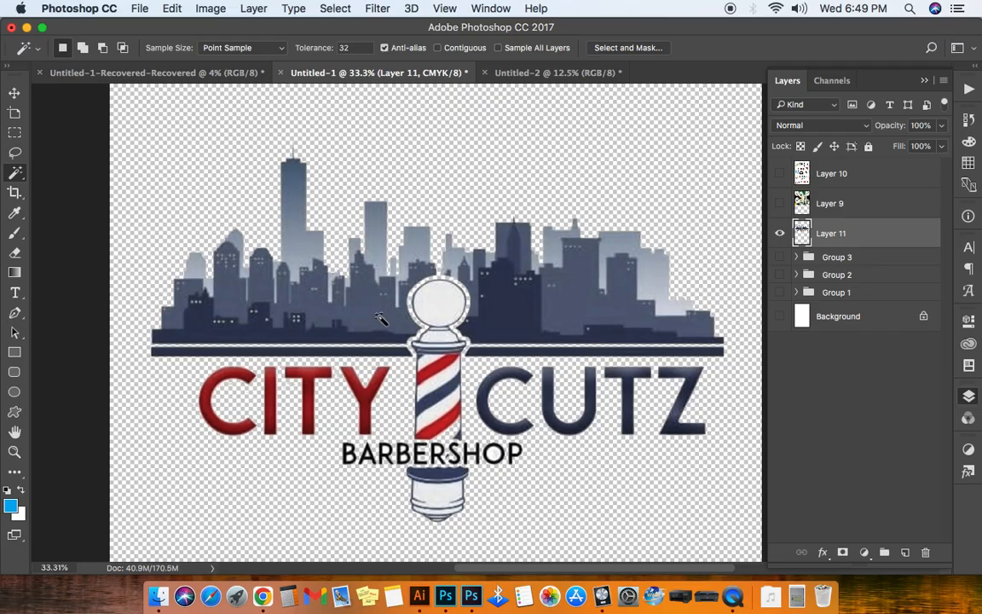
Step: Select the matching dark navy areas throughout the logo, clear that selection and turn the Magic Wand's Contiguous option back on
{"action": "left_click", "coordinate": [528, 329], "text": "shift"}
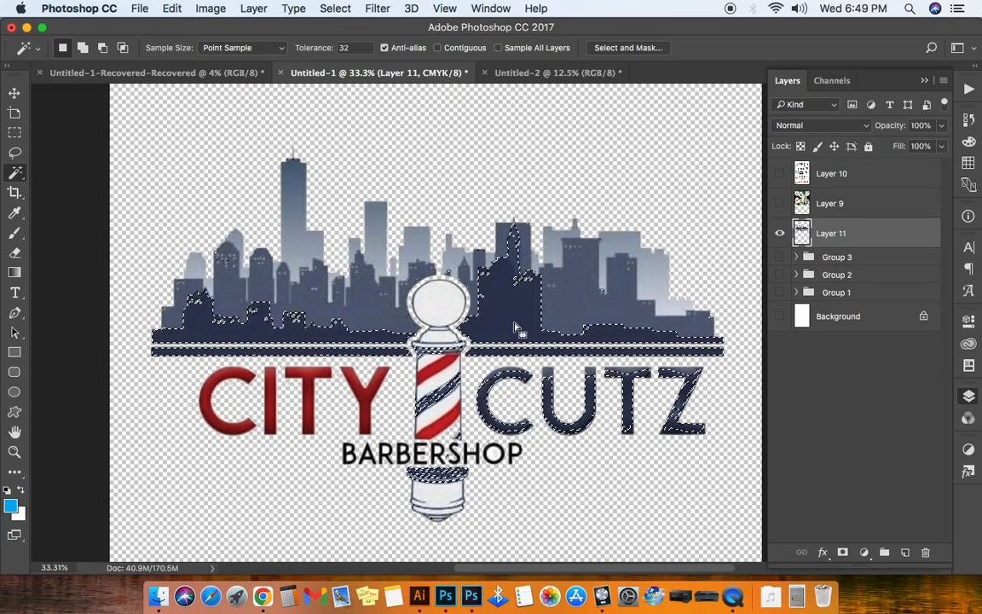
{"action": "key", "text": "super+d"}
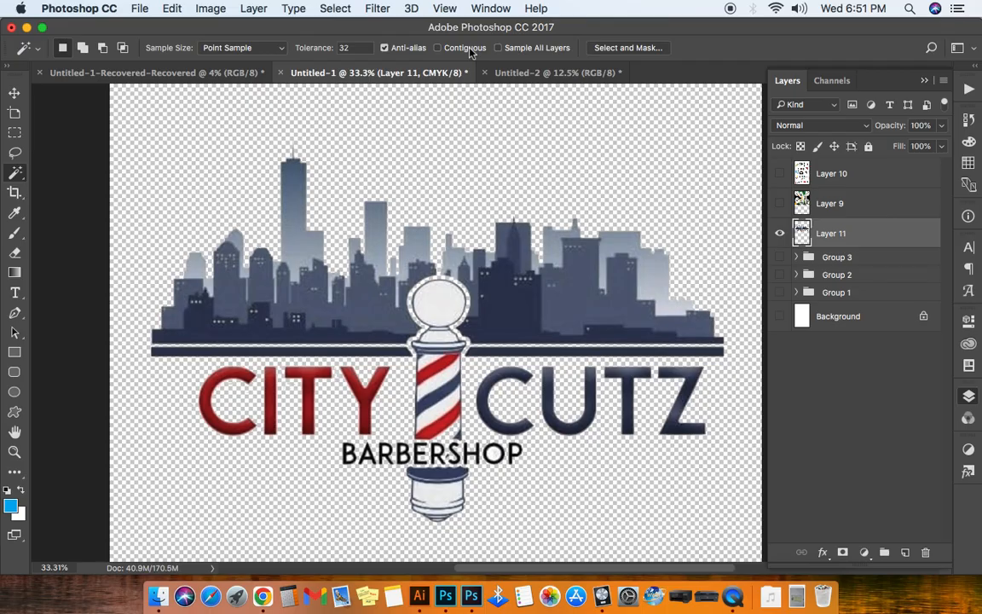
{"action": "left_click", "coordinate": [465, 47]}
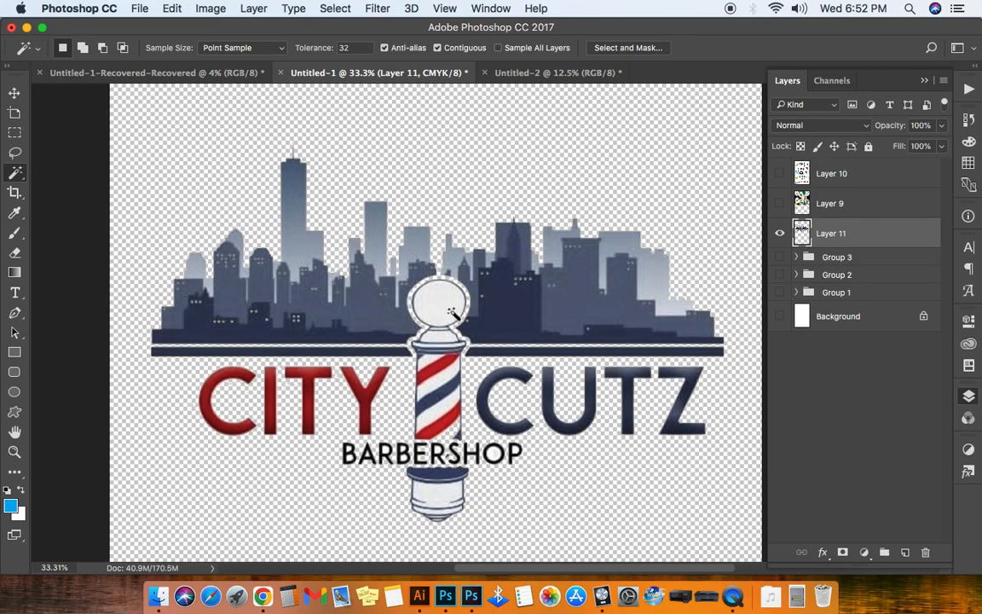
Step: Draw a closed four-point Pen path around the upper part of the skyline's tallest tower
{"action": "left_click", "coordinate": [17, 314]}
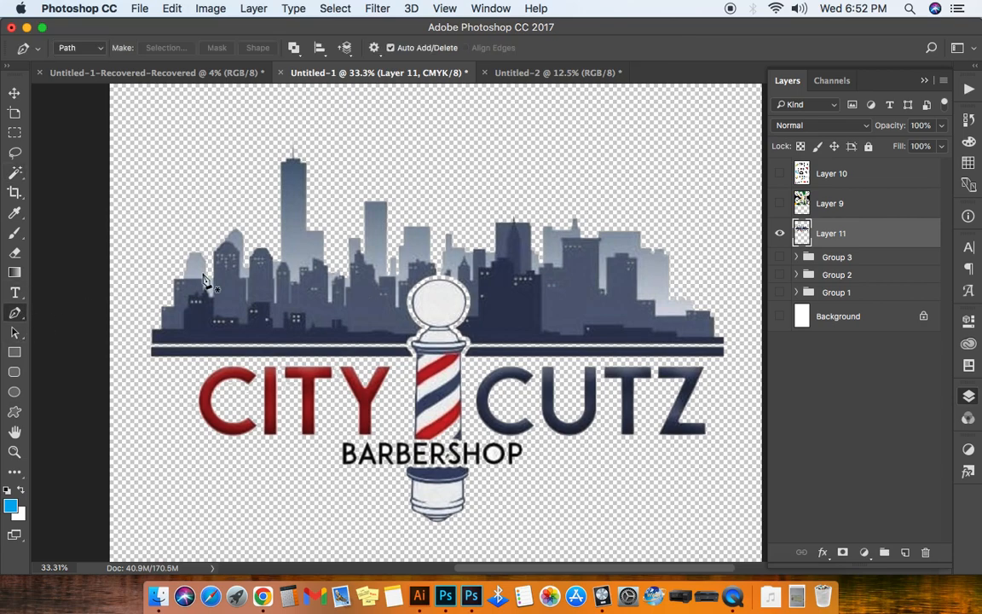
{"action": "left_click", "coordinate": [279, 222]}
{"action": "left_click", "coordinate": [280, 163]}
{"action": "left_click", "coordinate": [306, 163]}
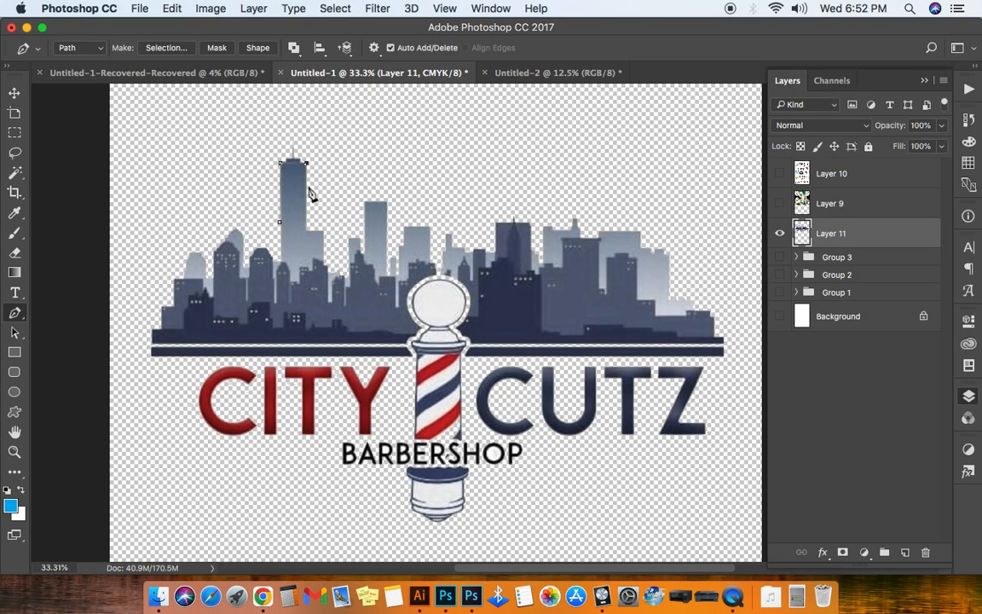
{"action": "left_click", "coordinate": [307, 224]}
{"action": "left_click", "coordinate": [279, 222]}
Step: Convert the tower path to a new anti-aliased selection with 0-pixel feather and move the selected piece to the right, above the skyline
{"action": "right_click", "coordinate": [296, 200]}
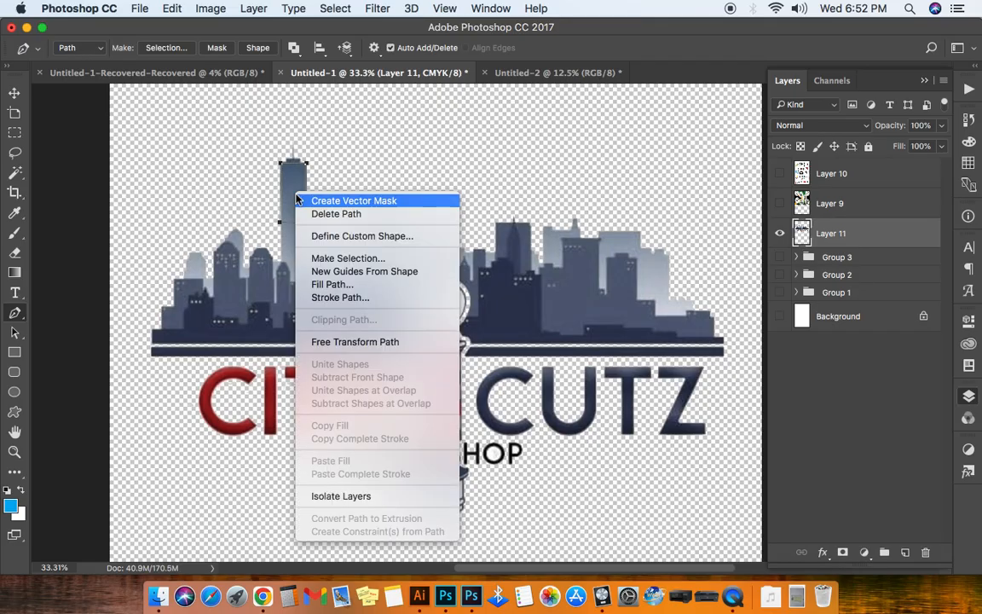
{"action": "left_click", "coordinate": [344, 258]}
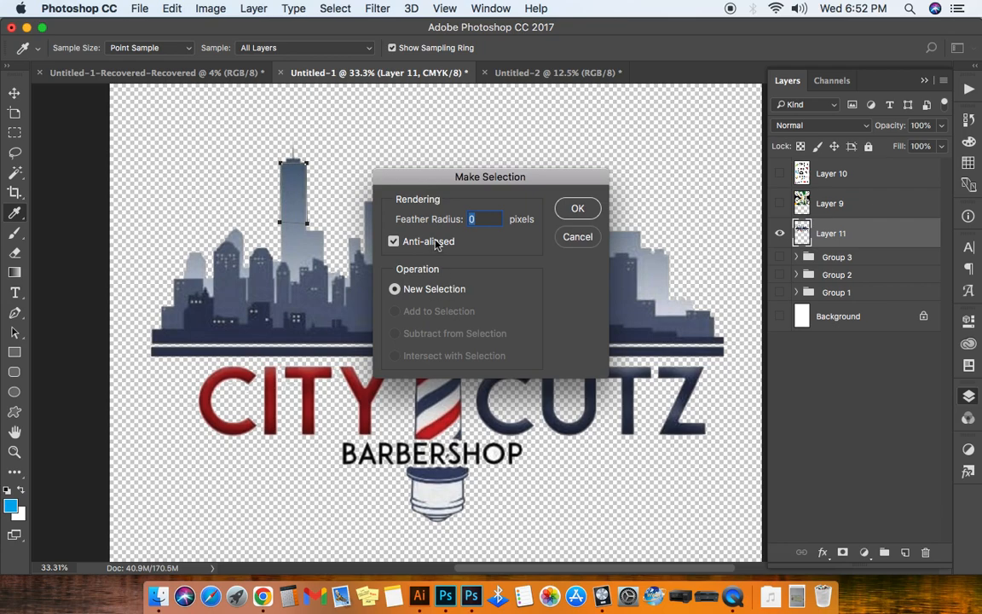
{"action": "left_click", "coordinate": [578, 209]}
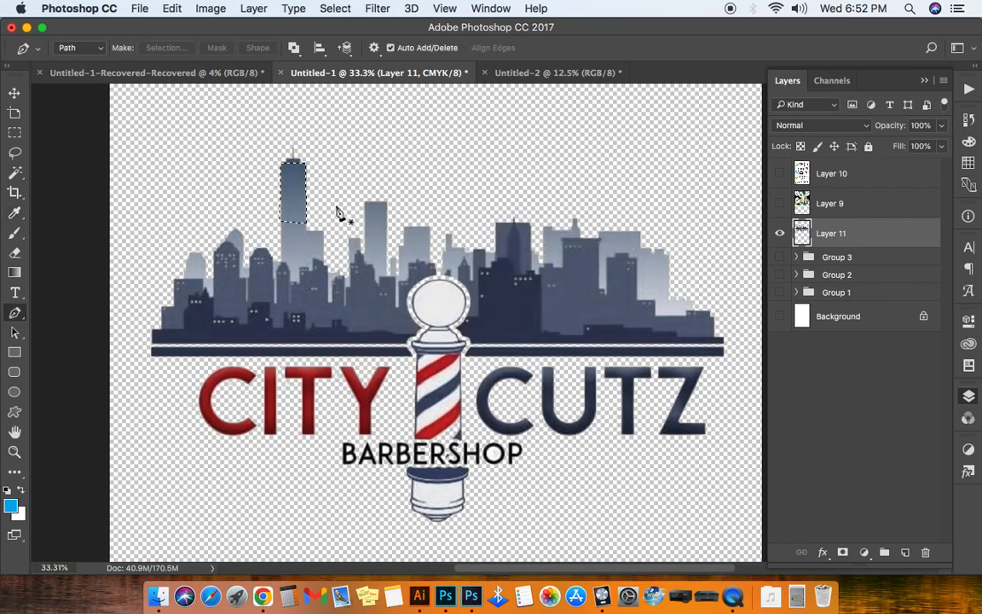
{"action": "left_click", "coordinate": [17, 94]}
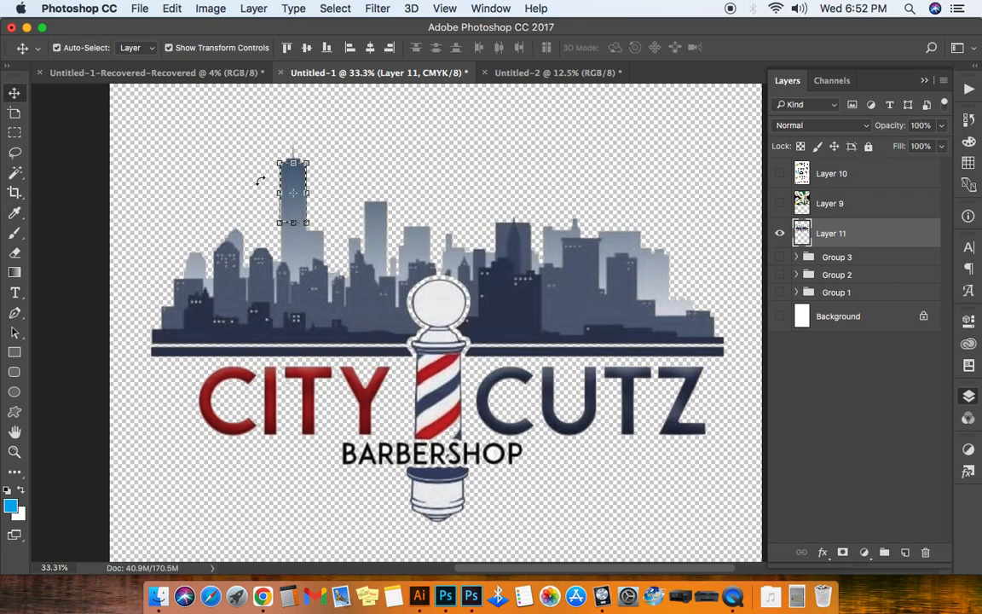
{"action": "left_click_drag", "start_coordinate": [293, 211], "coordinate": [406, 195]}
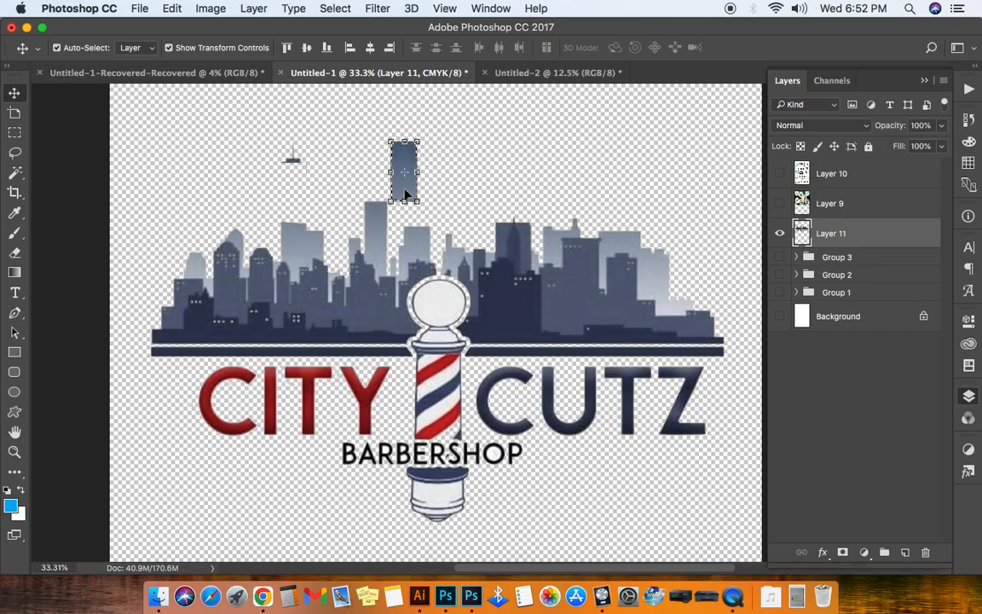
Step: Undo the tower piece's move, its selection and the Pen path around the tower
{"action": "key", "text": "super+z"}
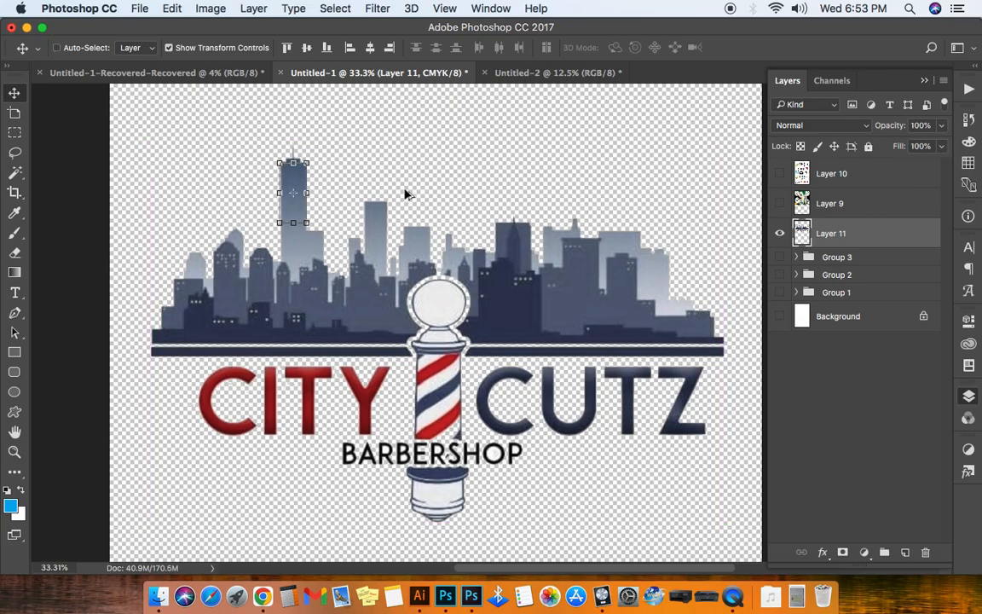
{"action": "key", "text": "super+z"}
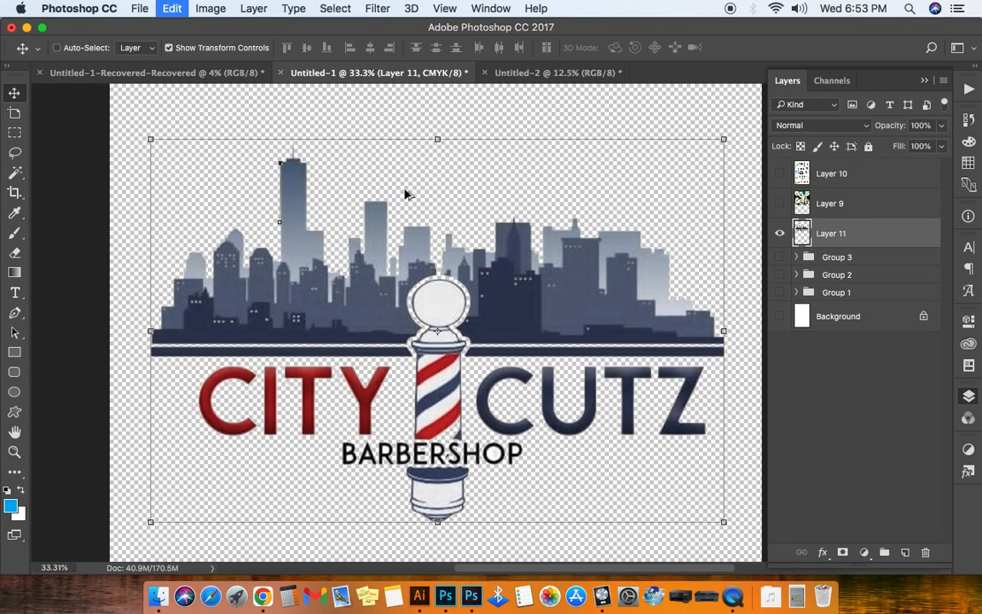
{"action": "key", "text": "alt+super+z"}
{"action": "key", "text": "alt+super+z"}
{"action": "key", "text": "alt+super+z"}
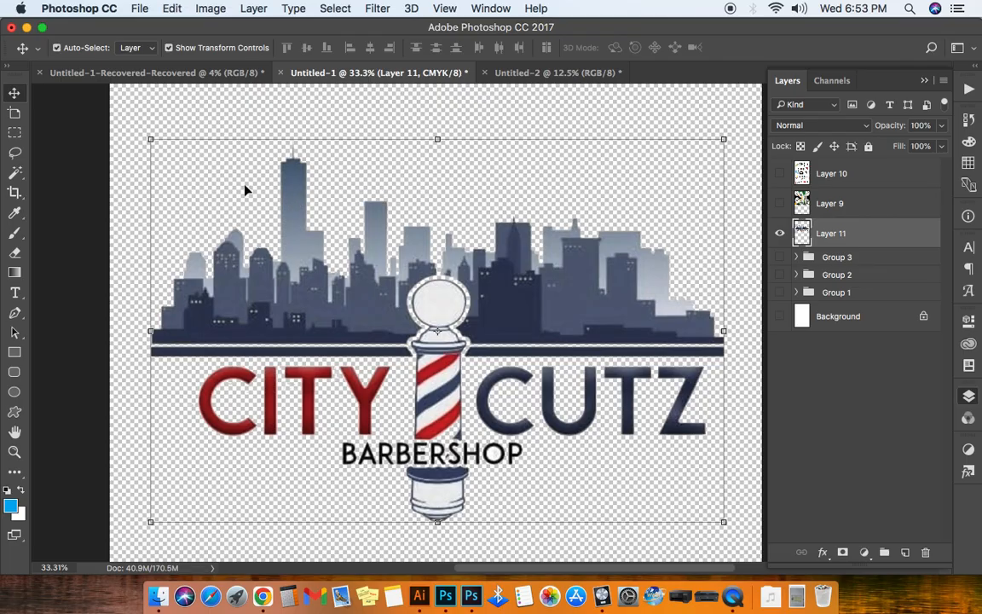
Step: Select the barber pole's white and all matching areas using the Magic Wand with Contiguous off, delete them and deselect
{"action": "left_click", "coordinate": [16, 177]}
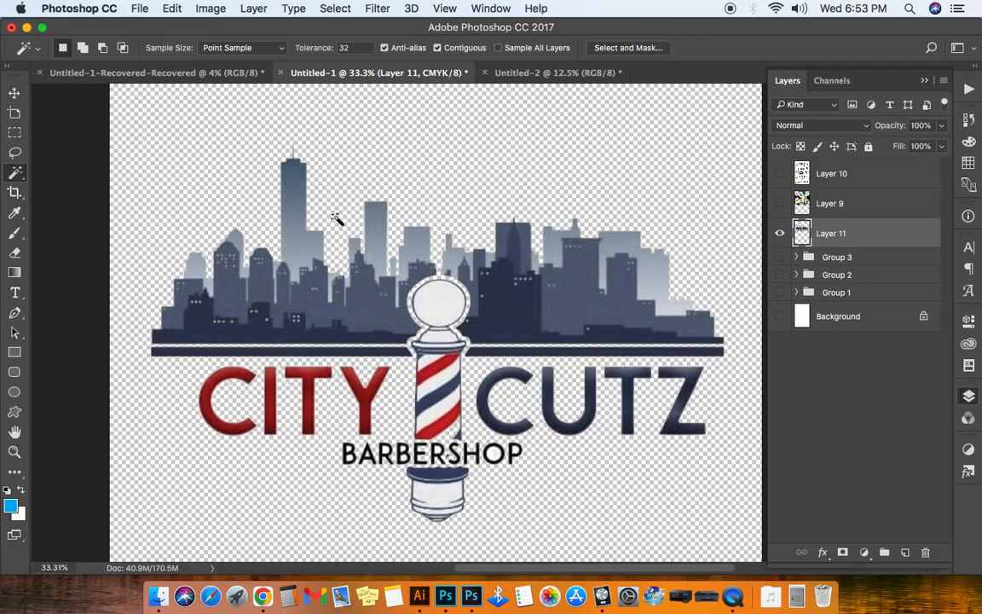
{"action": "left_click", "coordinate": [440, 308]}
{"action": "left_click", "coordinate": [444, 48]}
{"action": "left_click", "coordinate": [458, 205]}
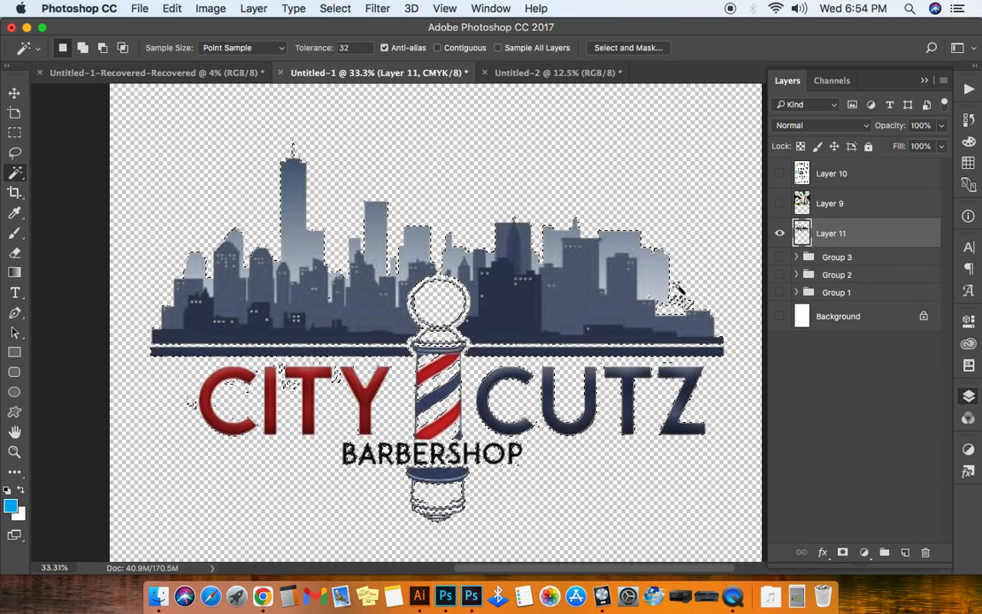
{"action": "key", "text": "super+d"}
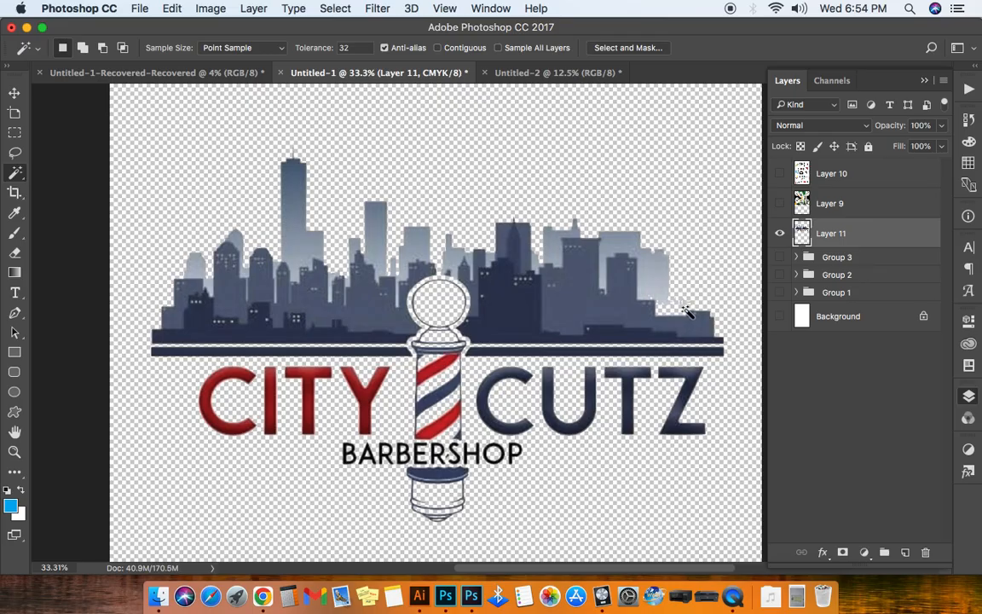
Step: Examine the skyline's right end and the barber pole at several magnifications to check what was deleted along with the white
{"action": "scroll", "coordinate": [687, 311], "scroll_direction": "up", "scroll_amount": 5}
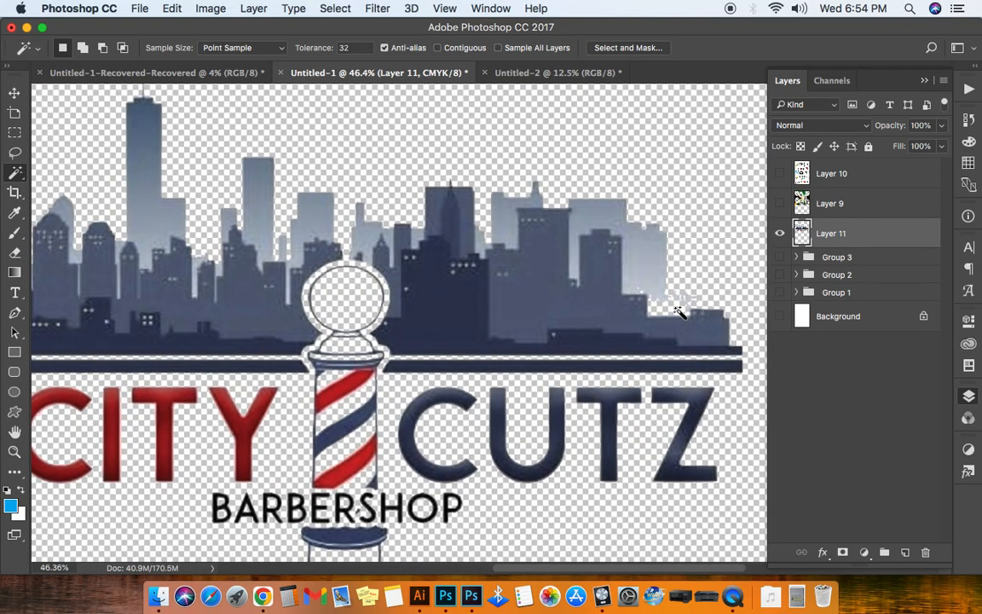
{"action": "scroll", "coordinate": [675, 314], "scroll_direction": "up", "scroll_amount": 1}
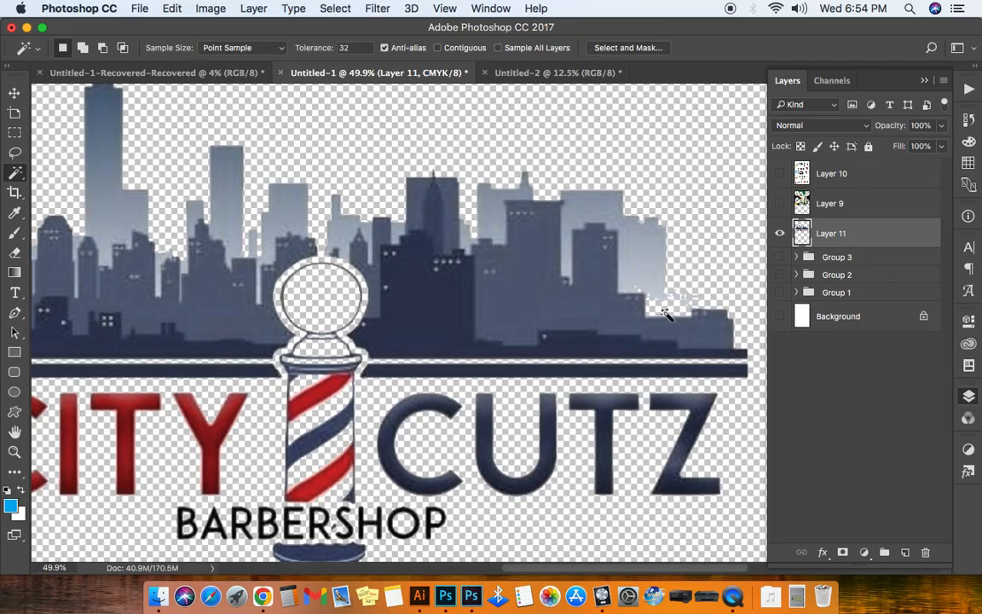
{"action": "scroll", "coordinate": [665, 309], "scroll_direction": "up", "scroll_amount": 10}
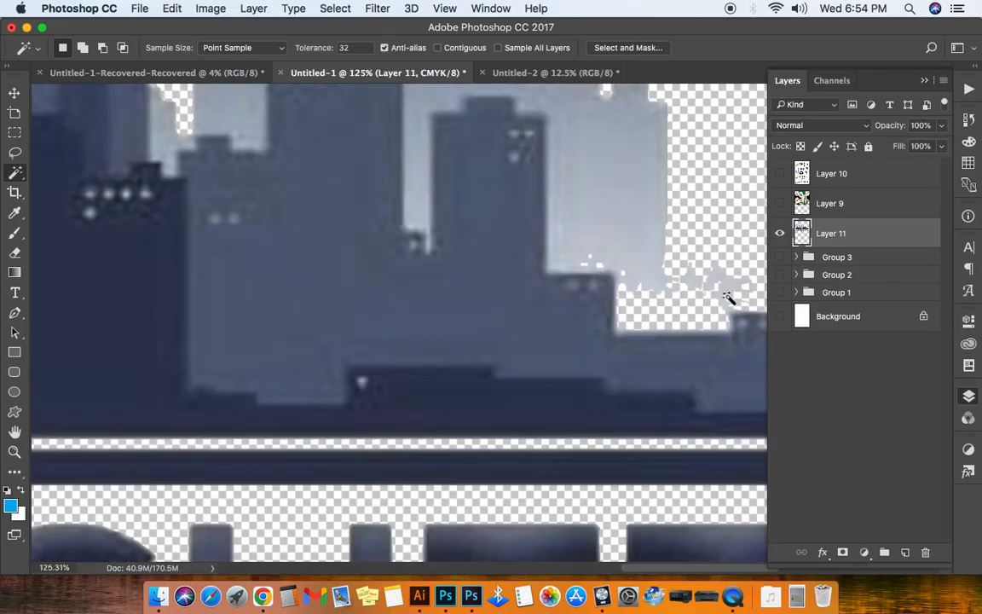
{"action": "scroll", "coordinate": [710, 312], "scroll_direction": "down", "scroll_amount": 1}
{"action": "scroll", "coordinate": [712, 312], "scroll_direction": "down", "scroll_amount": 2}
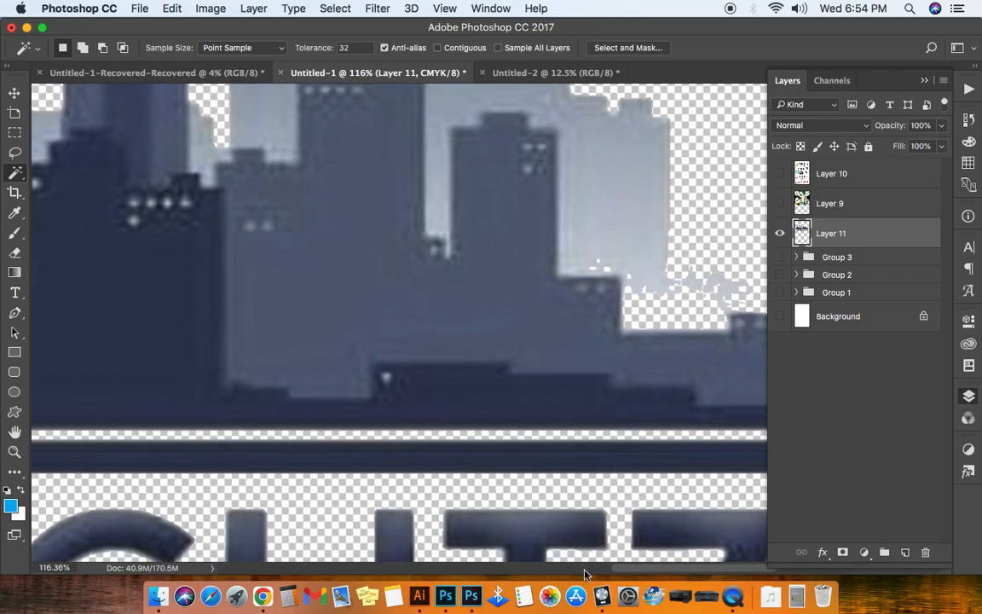
{"action": "left_click_drag", "start_coordinate": [623, 573], "coordinate": [653, 571]}
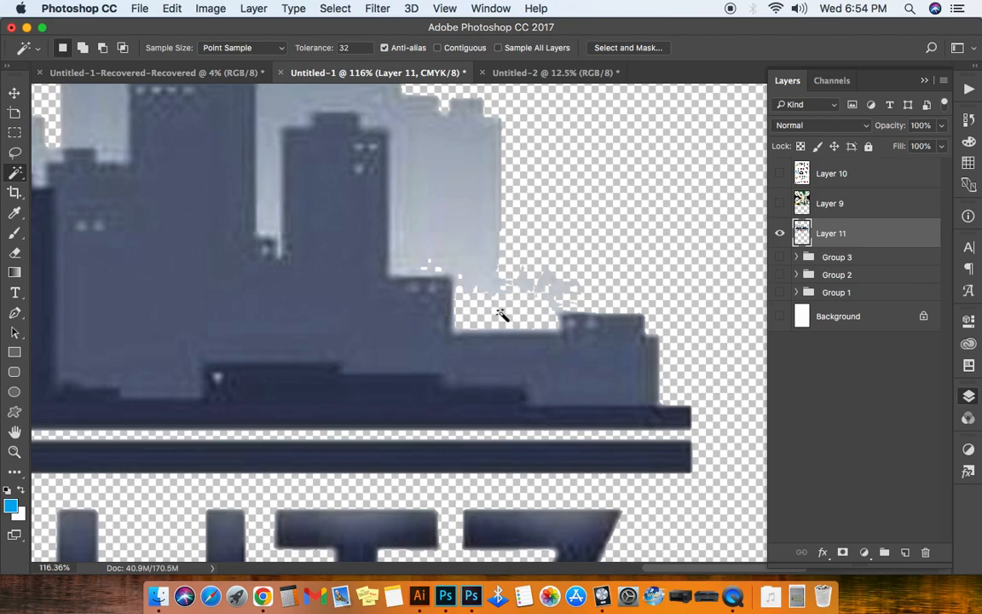
{"action": "scroll", "coordinate": [477, 304], "scroll_direction": "down", "scroll_amount": 2}
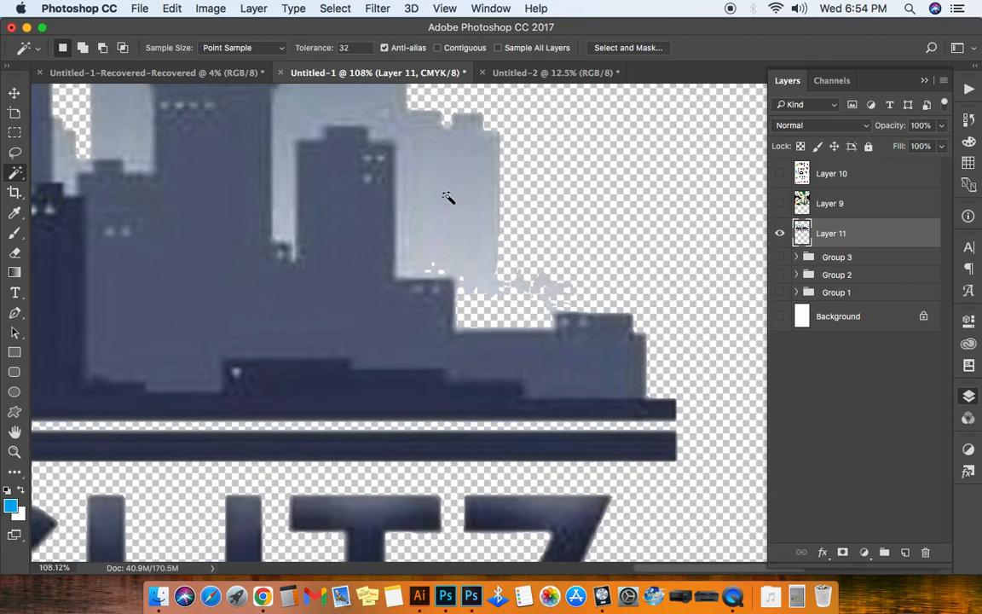
{"action": "scroll", "coordinate": [455, 203], "scroll_direction": "down", "scroll_amount": 6}
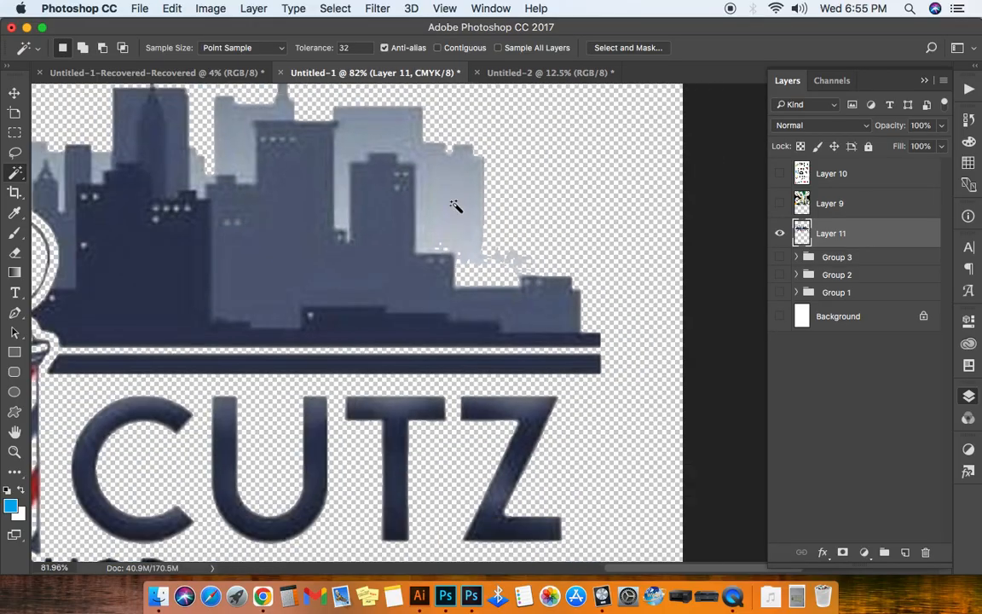
{"action": "scroll", "coordinate": [455, 206], "scroll_direction": "down", "scroll_amount": 2}
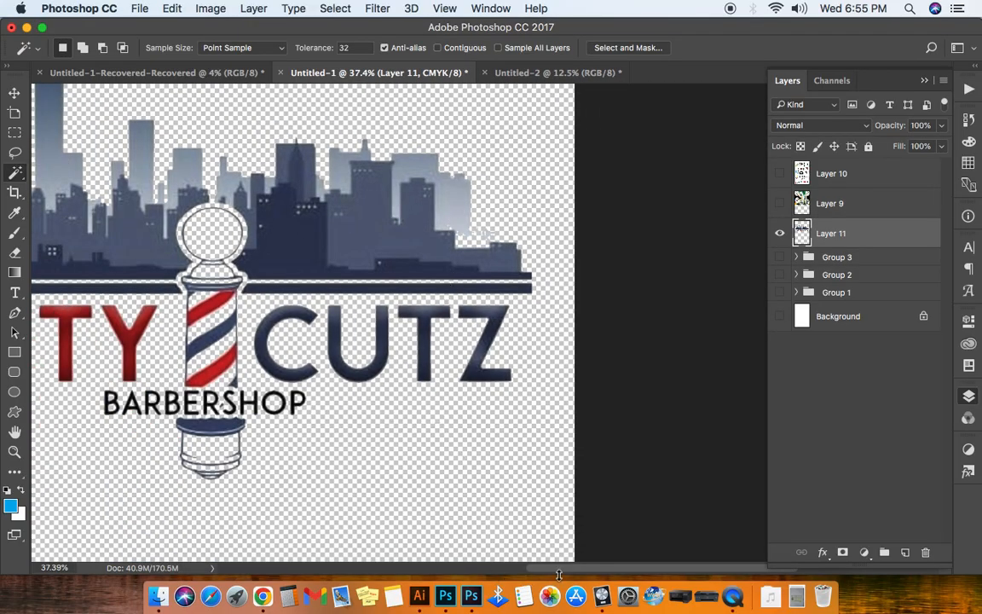
{"action": "left_click_drag", "start_coordinate": [554, 568], "coordinate": [463, 288]}
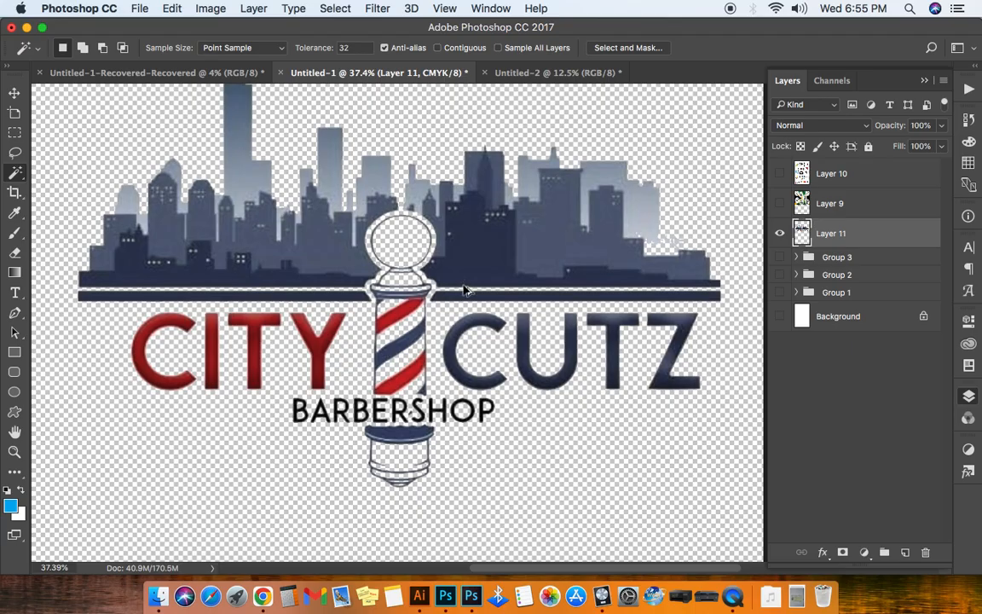
Step: Undo the deletion of the white areas, and delete the matching pale blue-grey areas across the skyline instead
{"action": "key", "text": "super+z"}
{"action": "key", "text": "super+z"}
{"action": "key", "text": "super+z"}
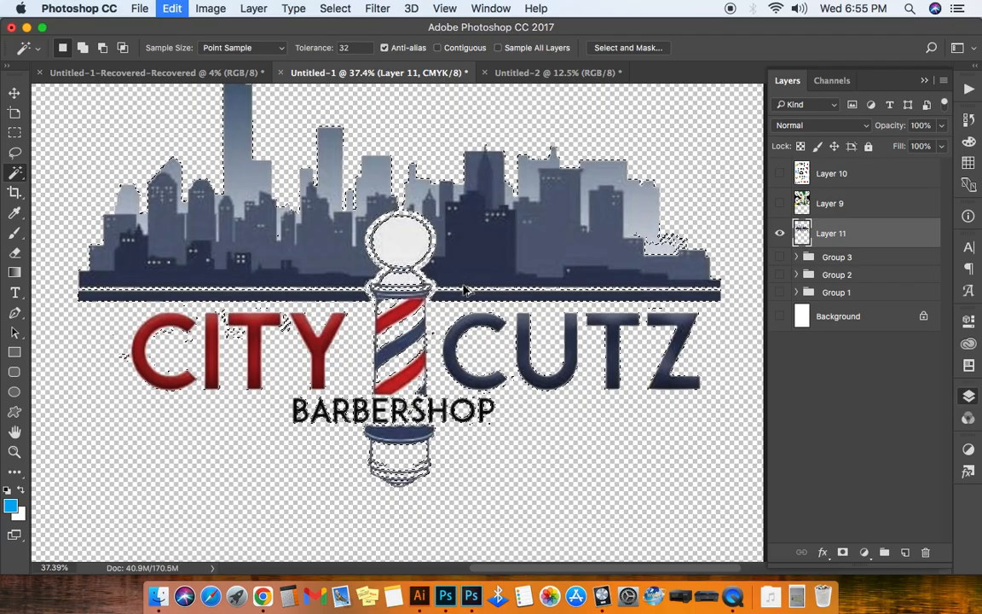
{"action": "key", "text": "super+z"}
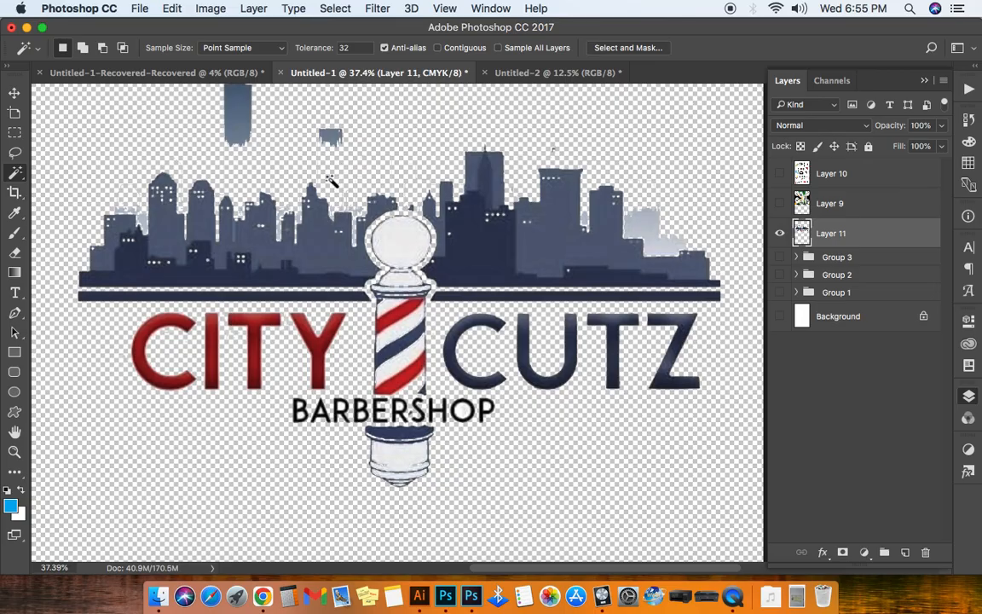
Step: Inspect the gaps left in the skyline, undo the deletion of its pale areas and turn the Magic Wand's Contiguous option back on
{"action": "scroll", "coordinate": [281, 170], "scroll_direction": "up", "scroll_amount": 2}
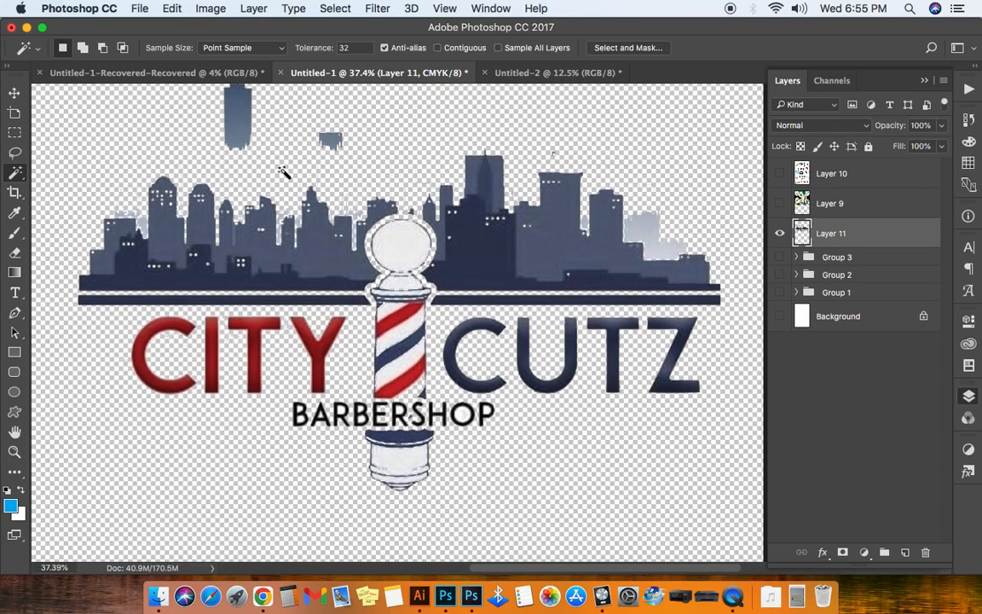
{"action": "scroll", "coordinate": [281, 171], "scroll_direction": "up", "scroll_amount": 5}
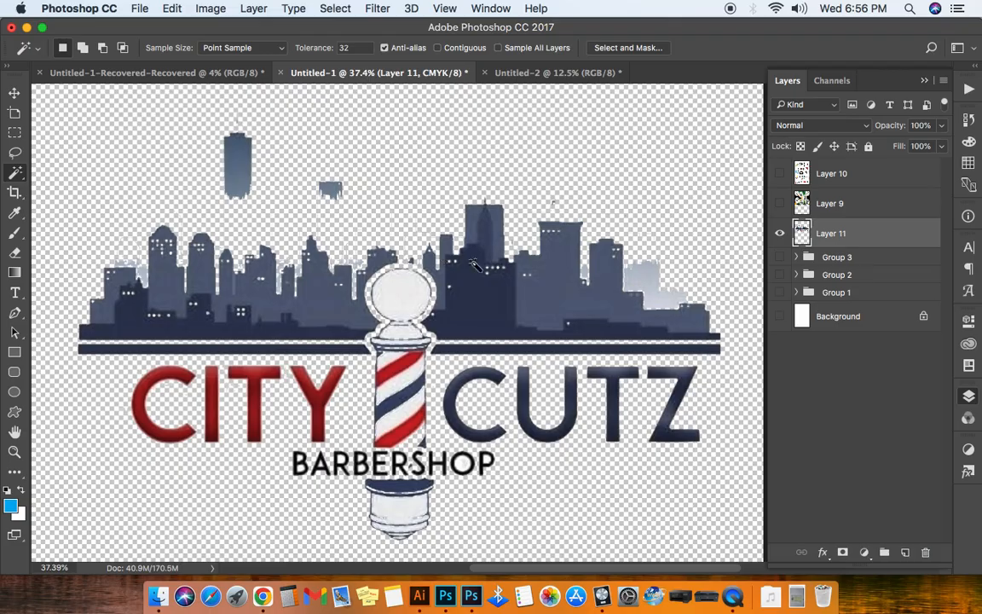
{"action": "scroll", "coordinate": [588, 277], "scroll_direction": "up", "scroll_amount": 2}
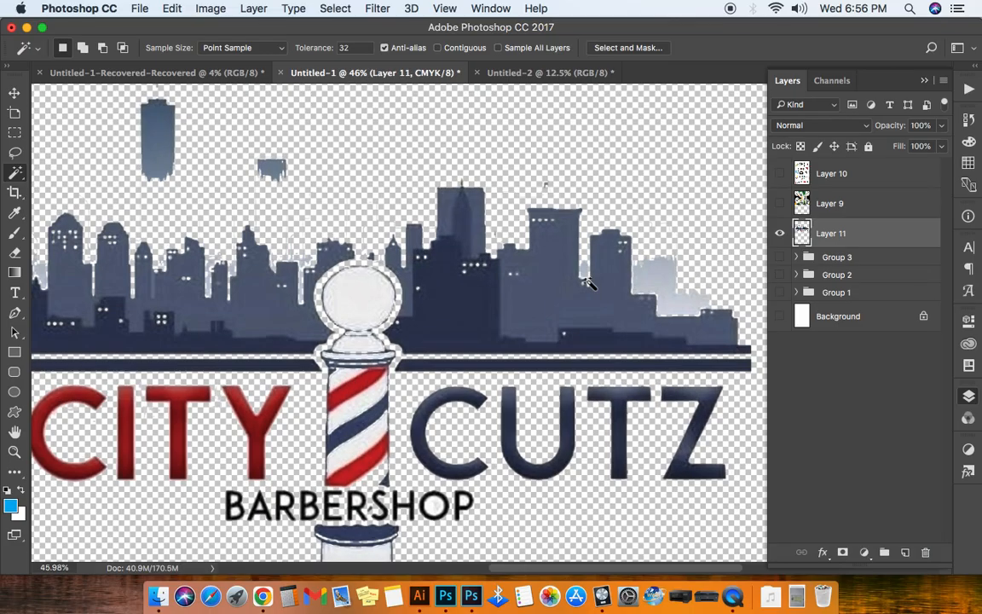
{"action": "scroll", "coordinate": [588, 282], "scroll_direction": "up", "scroll_amount": 1}
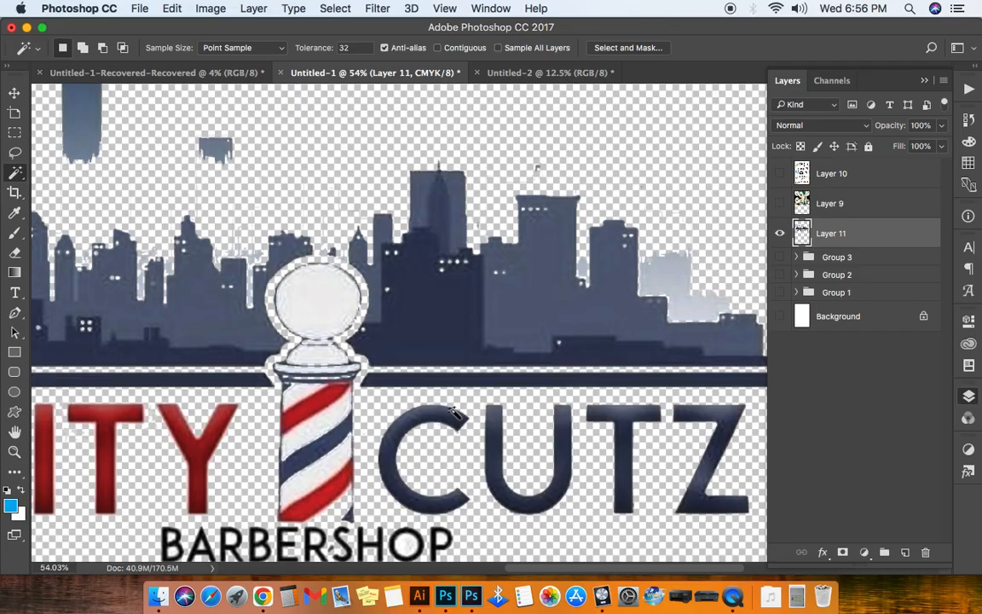
{"action": "left_click_drag", "start_coordinate": [521, 570], "coordinate": [447, 569]}
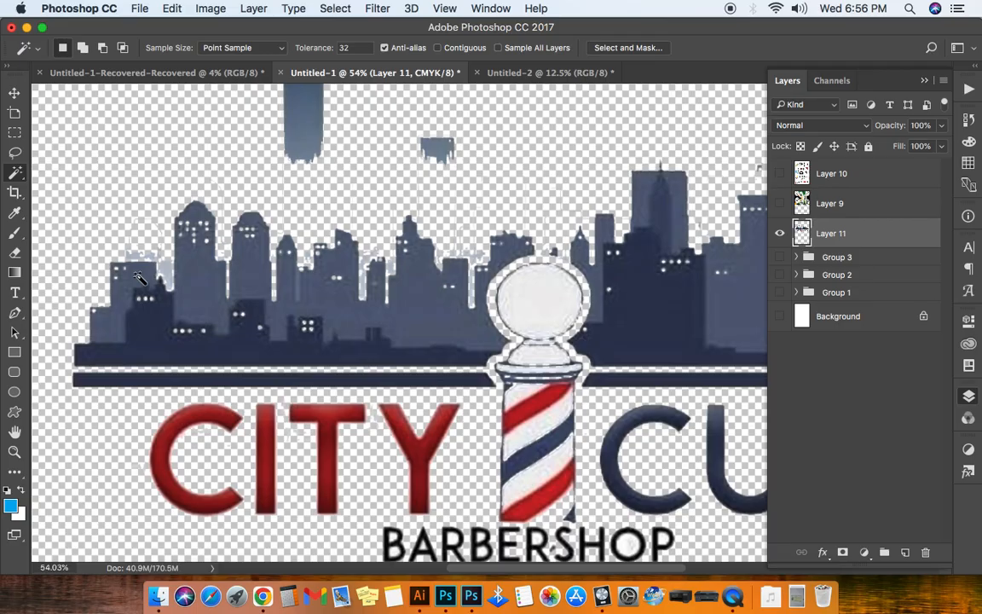
{"action": "key", "text": "super+0"}
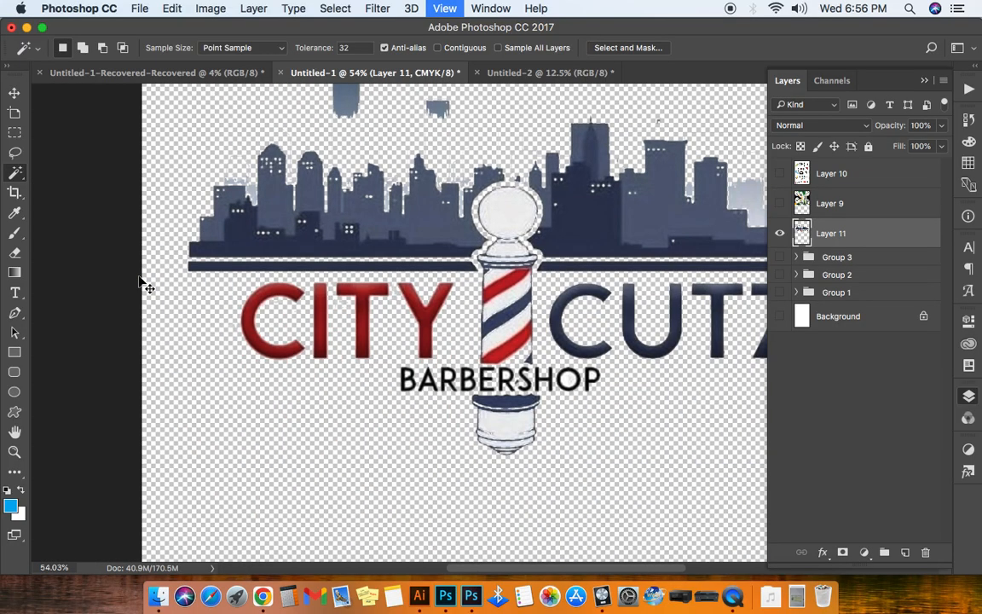
{"action": "key", "text": "super+z"}
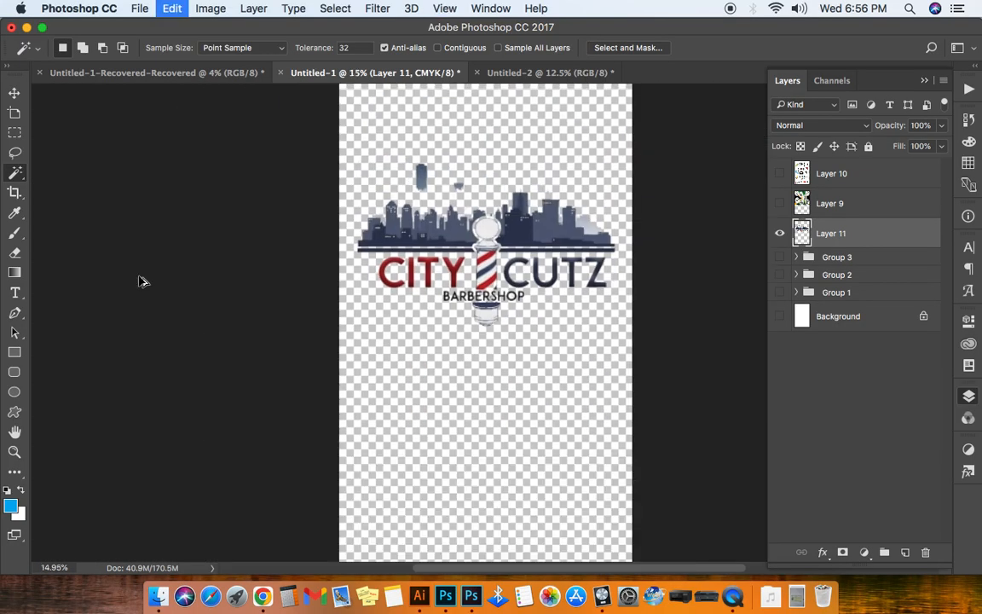
{"action": "key", "text": "super+z"}
{"action": "key", "text": "super+z"}
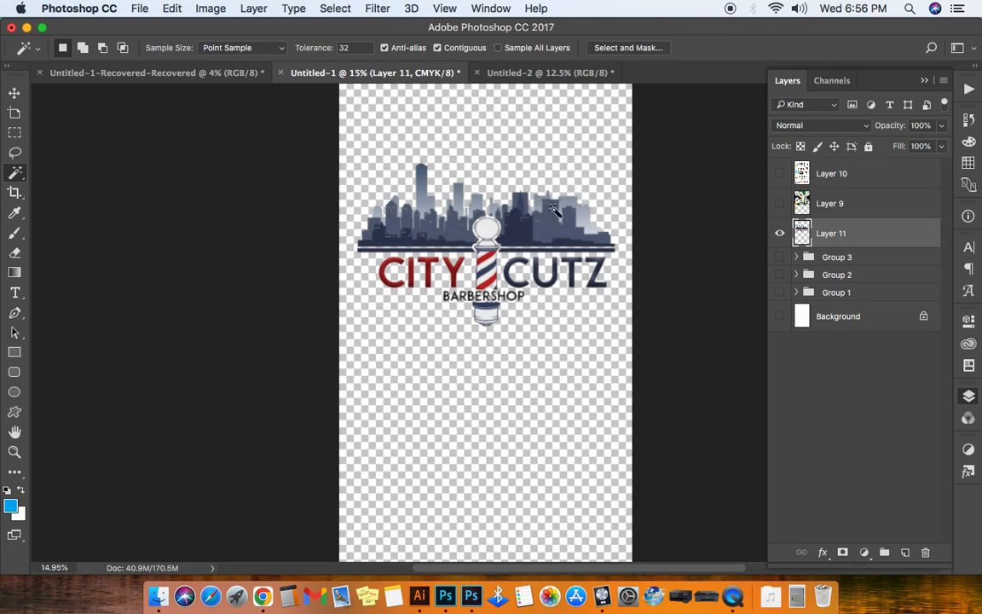
Step: Select the white ball atop the barber pole with the contiguous Magic Wand, review the available selection commands and deselect
{"action": "right_click", "coordinate": [489, 232]}
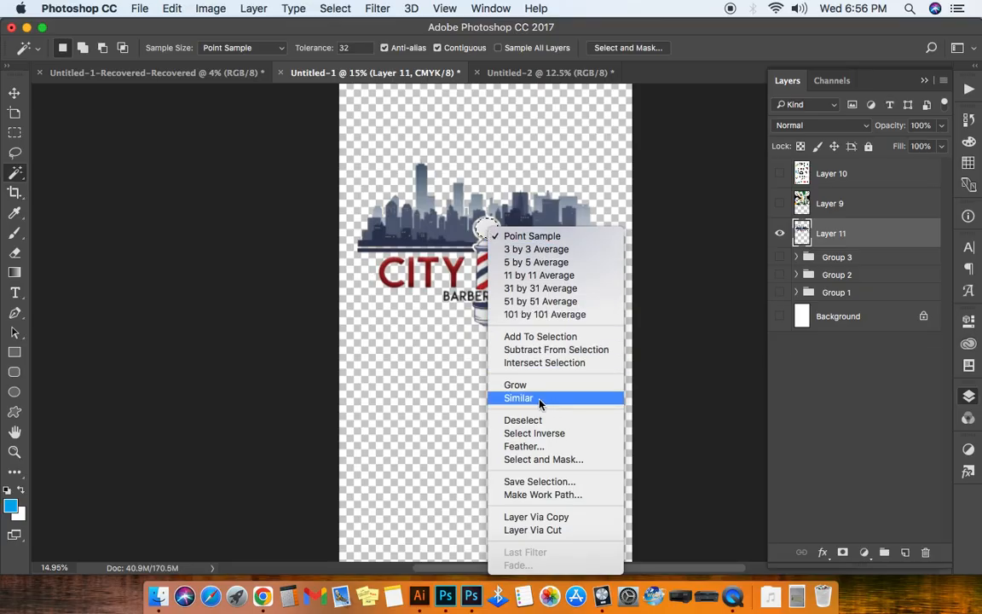
{"action": "left_click", "coordinate": [427, 394]}
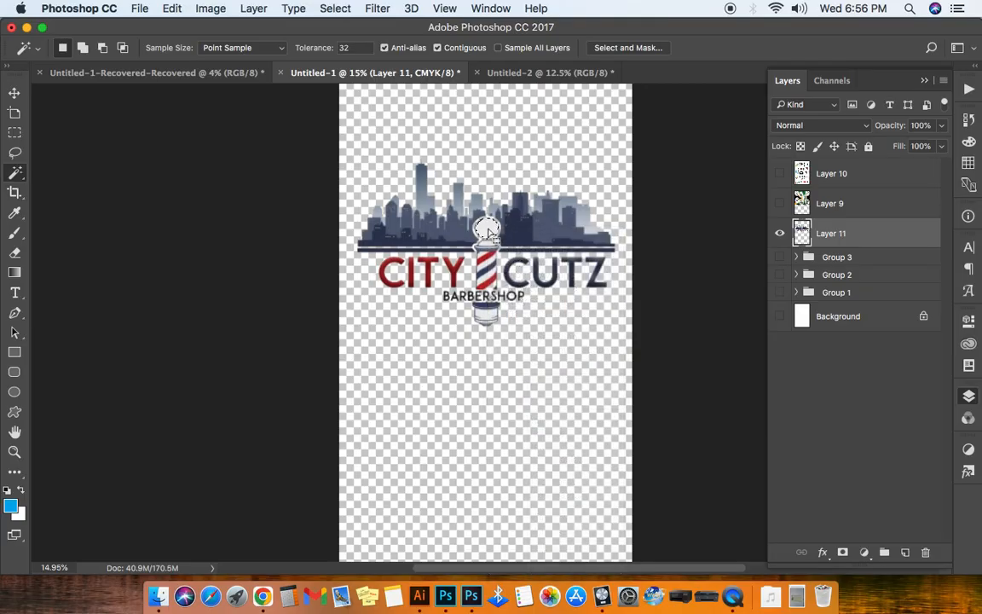
{"action": "scroll", "coordinate": [488, 232], "scroll_direction": "up", "scroll_amount": 4}
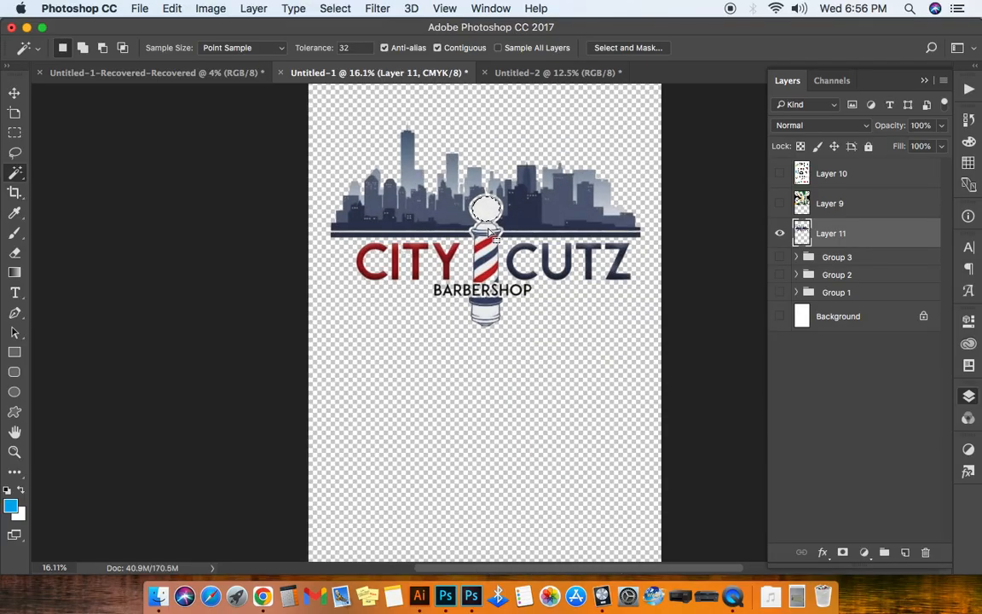
{"action": "scroll", "coordinate": [499, 201], "scroll_direction": "up", "scroll_amount": 3}
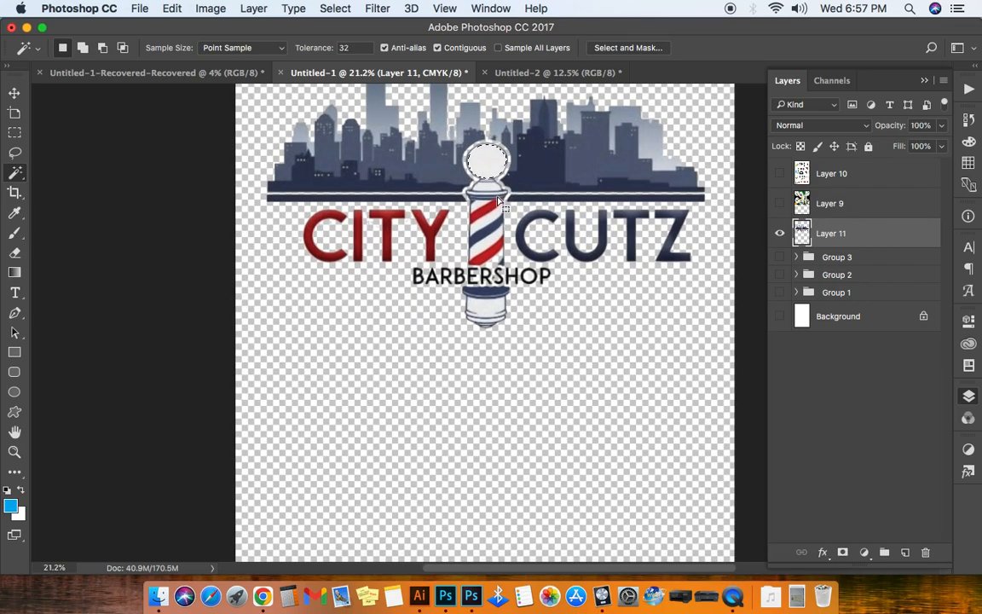
{"action": "scroll", "coordinate": [498, 198], "scroll_direction": "up", "scroll_amount": 4}
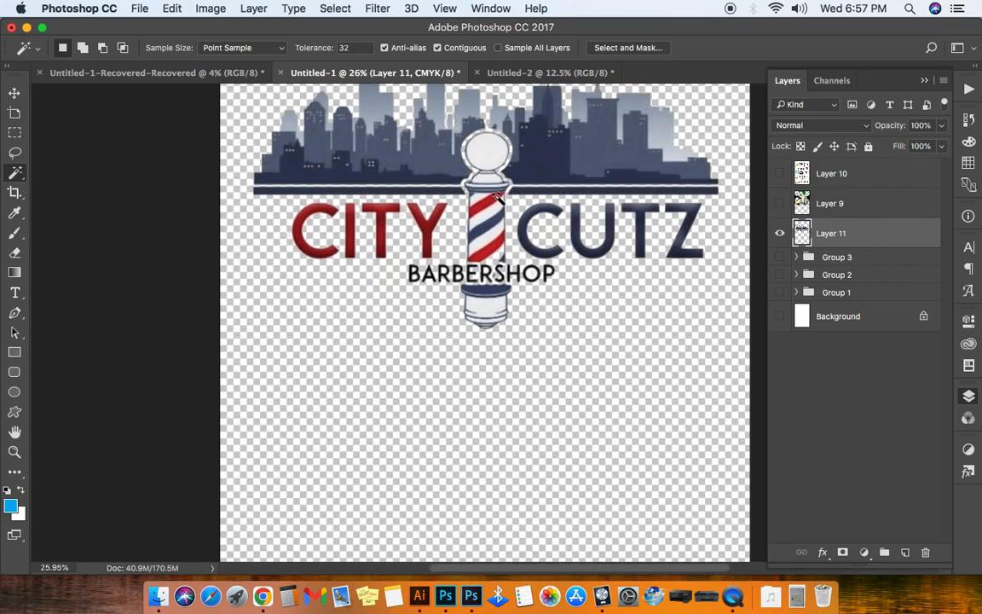
Step: Select the white ball atop the barber pole with the Magic Wand and add the collar beneath it and the pole's white stripes
{"action": "scroll", "coordinate": [499, 198], "scroll_direction": "up", "scroll_amount": 3}
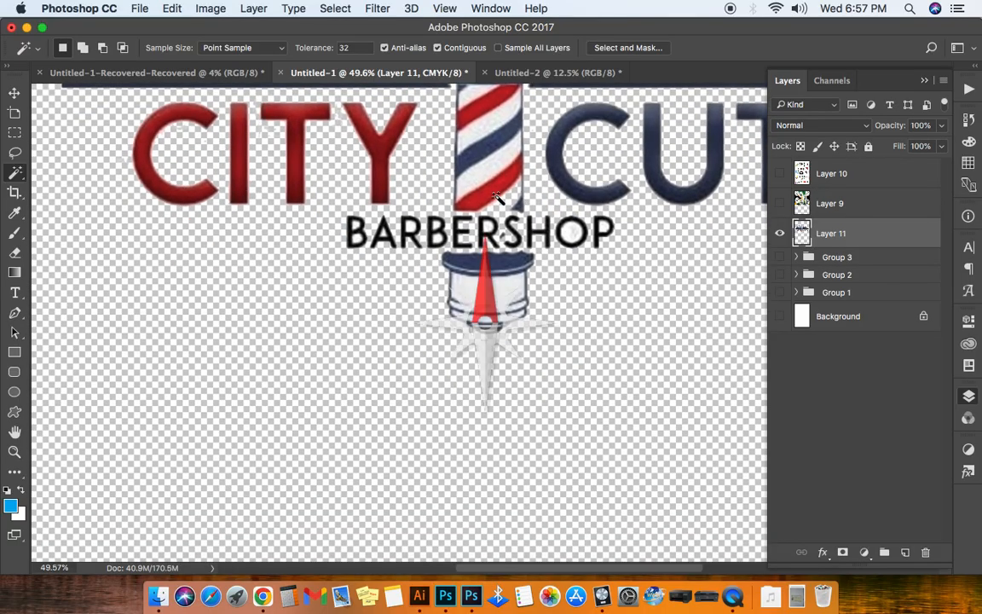
{"action": "scroll", "coordinate": [497, 198], "scroll_direction": "up", "scroll_amount": 5}
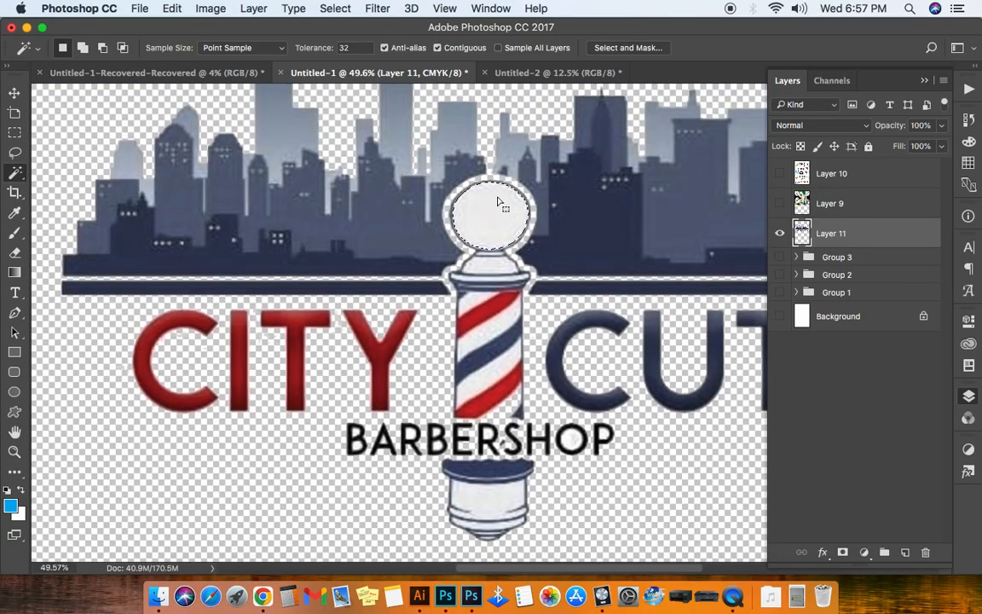
{"action": "key", "text": "shift"}
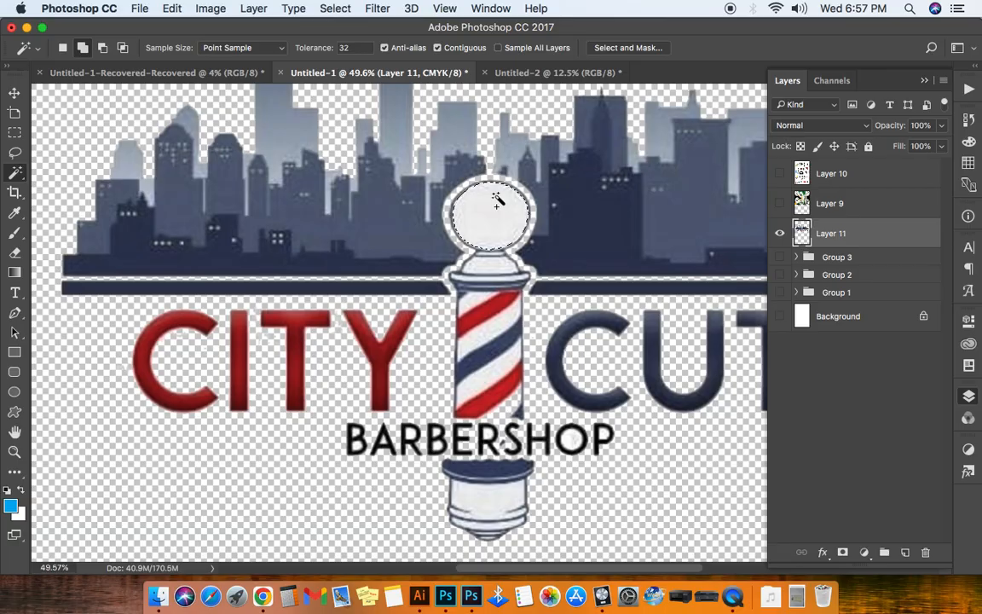
{"action": "left_click", "coordinate": [490, 272], "text": "shift"}
{"action": "left_click", "coordinate": [473, 300], "text": "shift"}
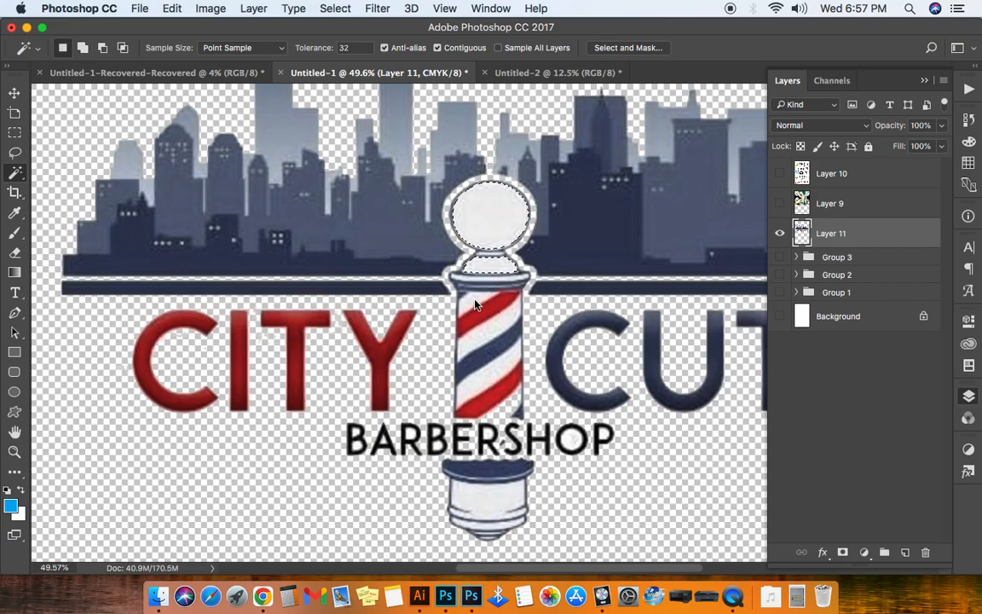
{"action": "left_click", "coordinate": [486, 339], "text": "shift"}
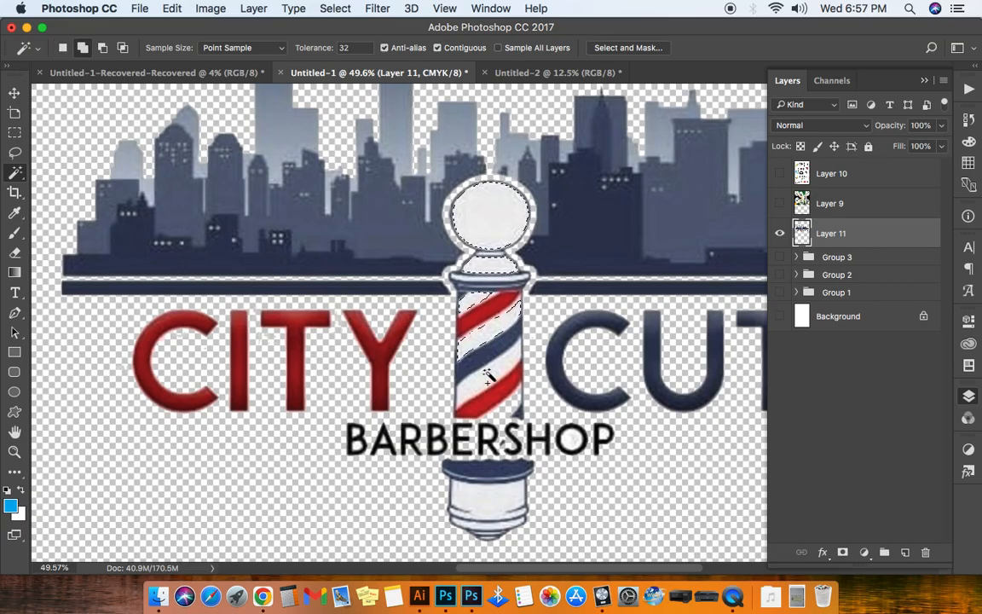
{"action": "left_click", "coordinate": [482, 386], "text": "shift"}
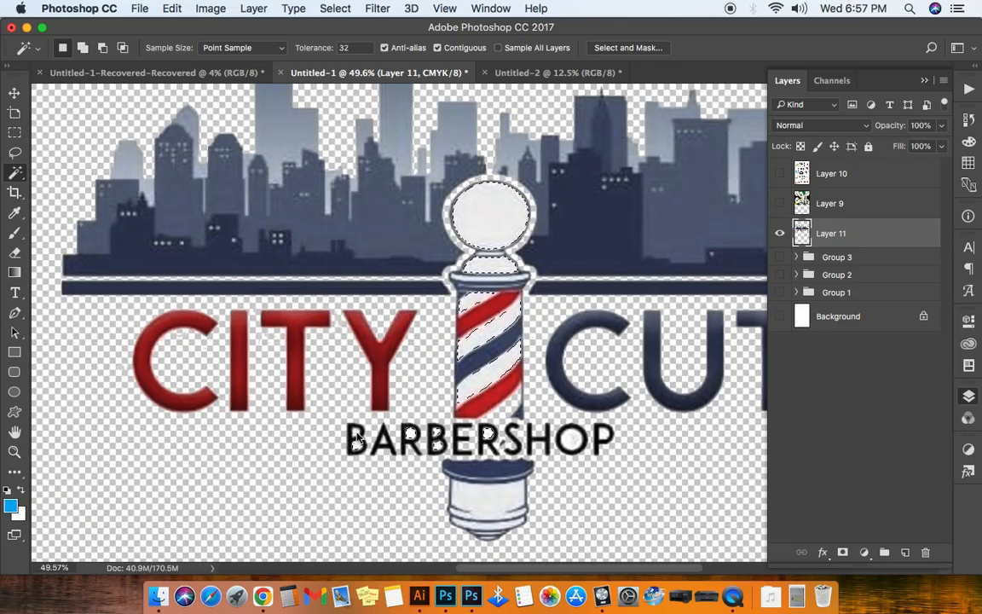
Step: Add the pale areas within the BARBERSHOP lettering and the white base of the pole to the selection
{"action": "left_click", "coordinate": [384, 440], "text": "shift"}
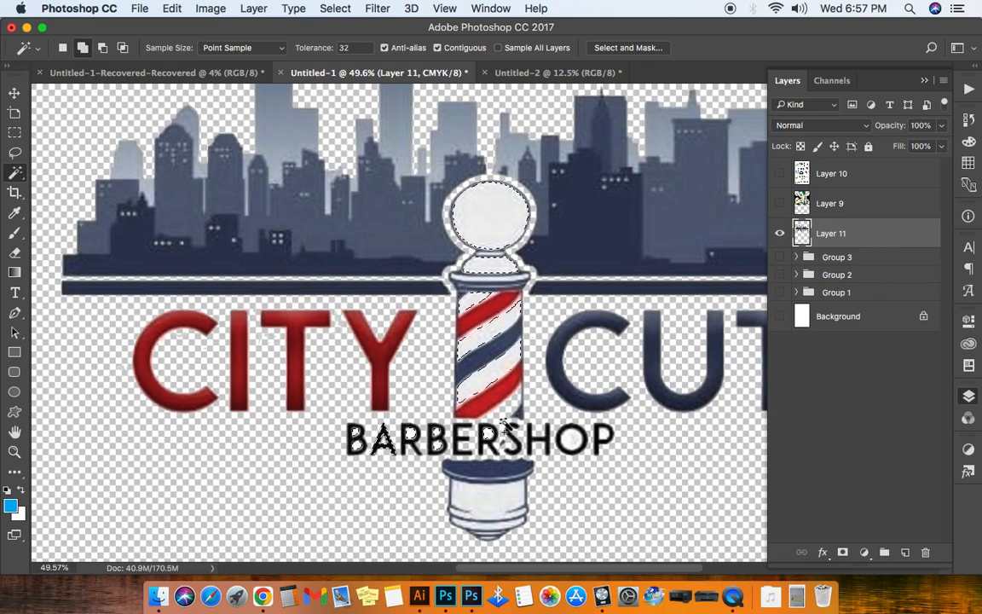
{"action": "left_click", "coordinate": [573, 440], "text": "shift"}
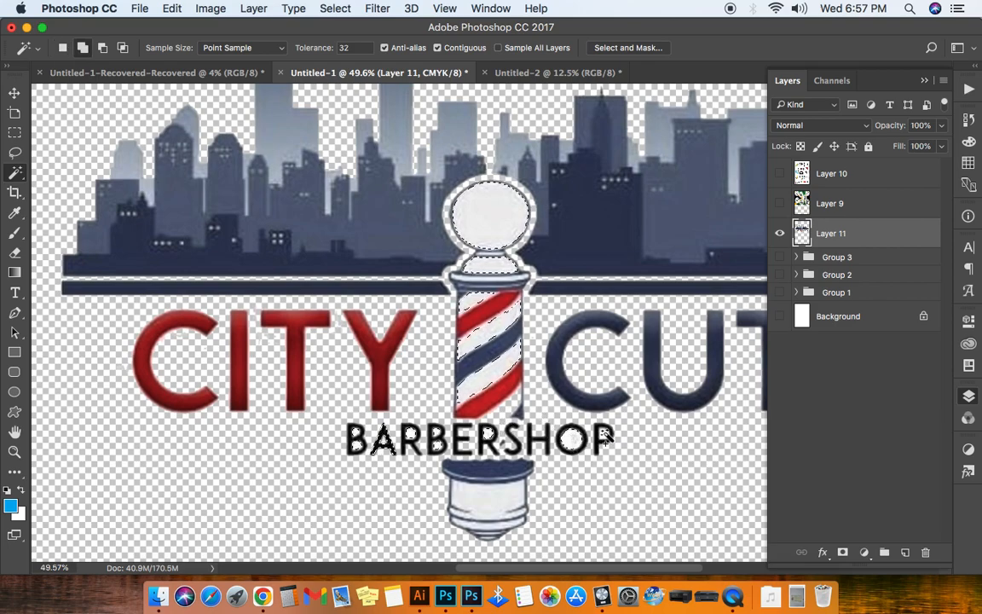
{"action": "left_click", "coordinate": [496, 504], "text": "shift"}
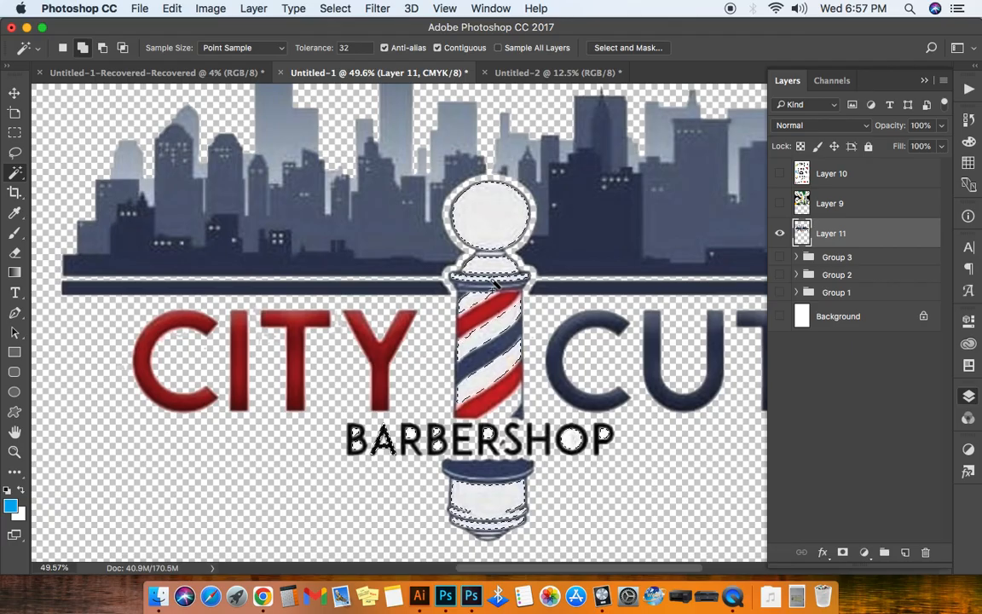
Step: Examine the selection across the skyline, the lettering and the barber pole at closer magnification
{"action": "scroll", "coordinate": [495, 286], "scroll_direction": "up", "scroll_amount": 5}
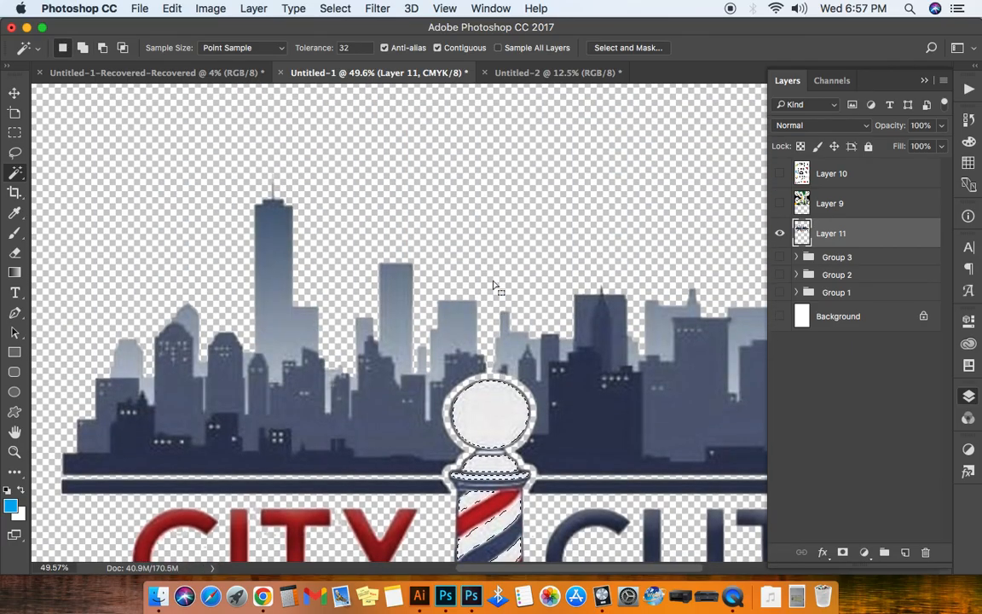
{"action": "scroll", "coordinate": [493, 281], "scroll_direction": "right", "scroll_amount": 8}
{"action": "scroll", "coordinate": [493, 281], "scroll_direction": "left", "scroll_amount": 10}
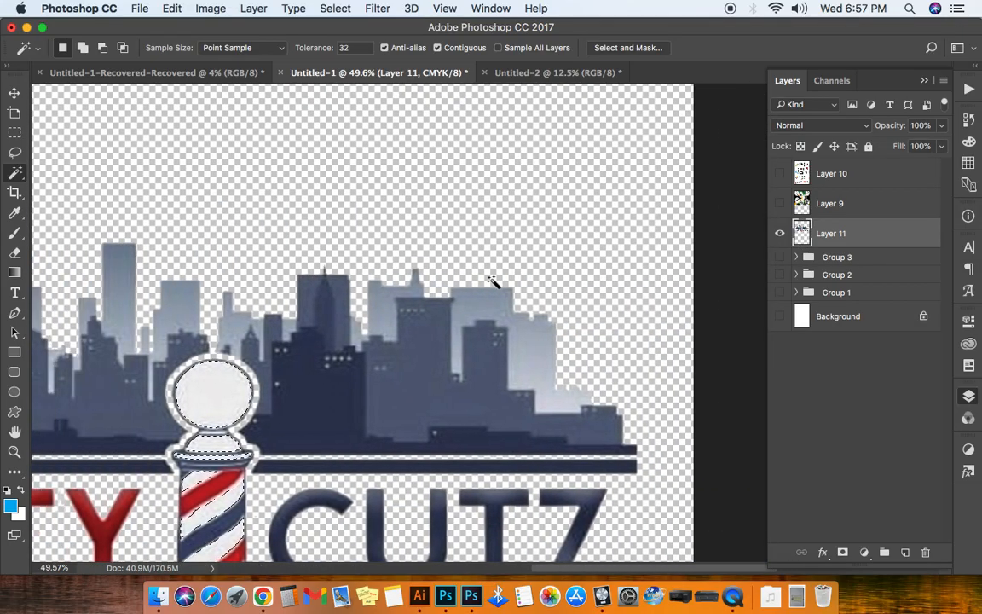
{"action": "scroll", "coordinate": [493, 281], "scroll_direction": "left", "scroll_amount": 3}
{"action": "scroll", "coordinate": [493, 282], "scroll_direction": "down", "scroll_amount": 6}
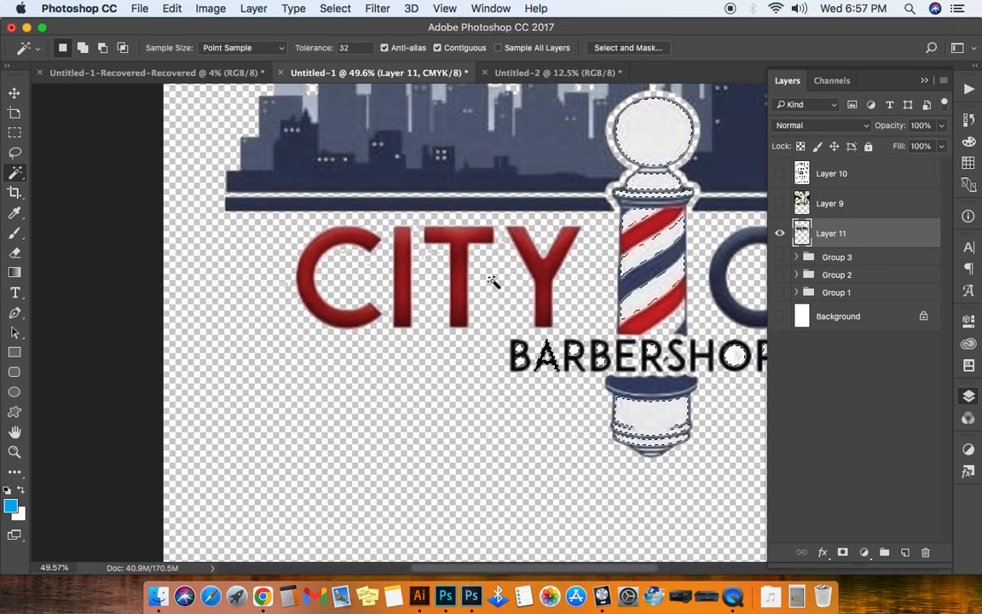
{"action": "scroll", "coordinate": [493, 281], "scroll_direction": "right", "scroll_amount": 3}
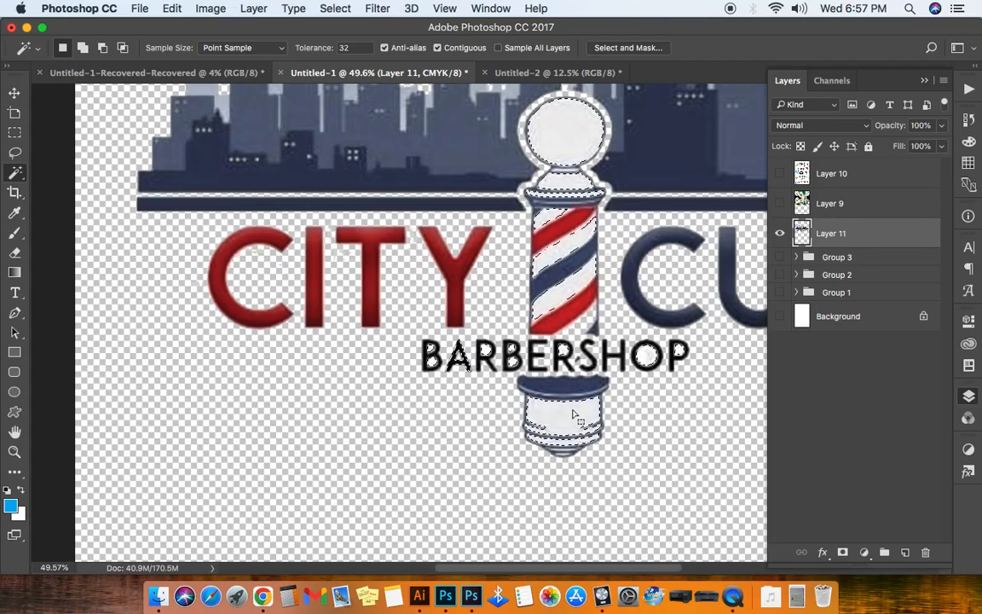
{"action": "scroll", "coordinate": [574, 415], "scroll_direction": "up", "scroll_amount": 3}
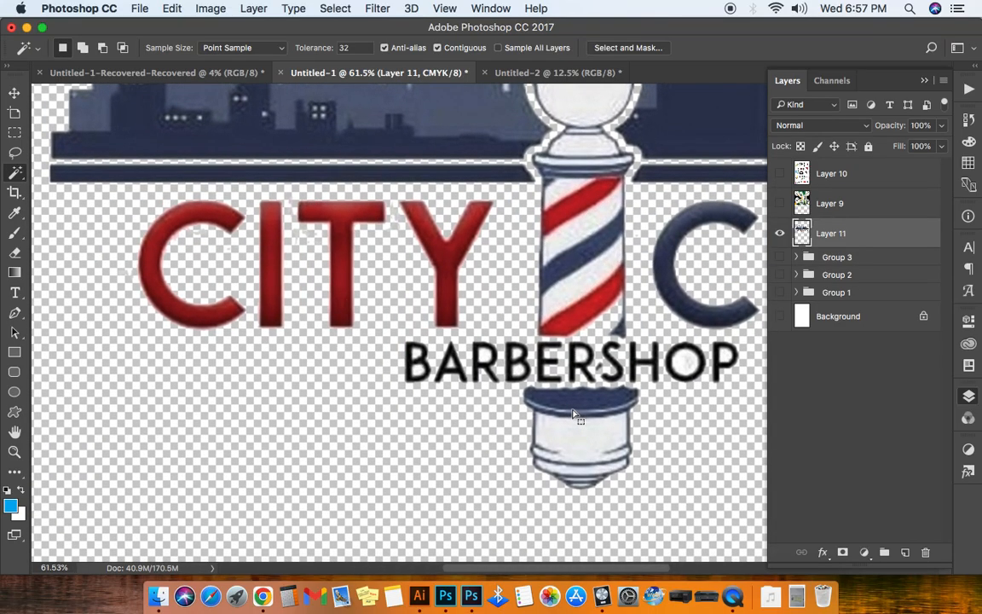
{"action": "scroll", "coordinate": [574, 412], "scroll_direction": "up", "scroll_amount": 2}
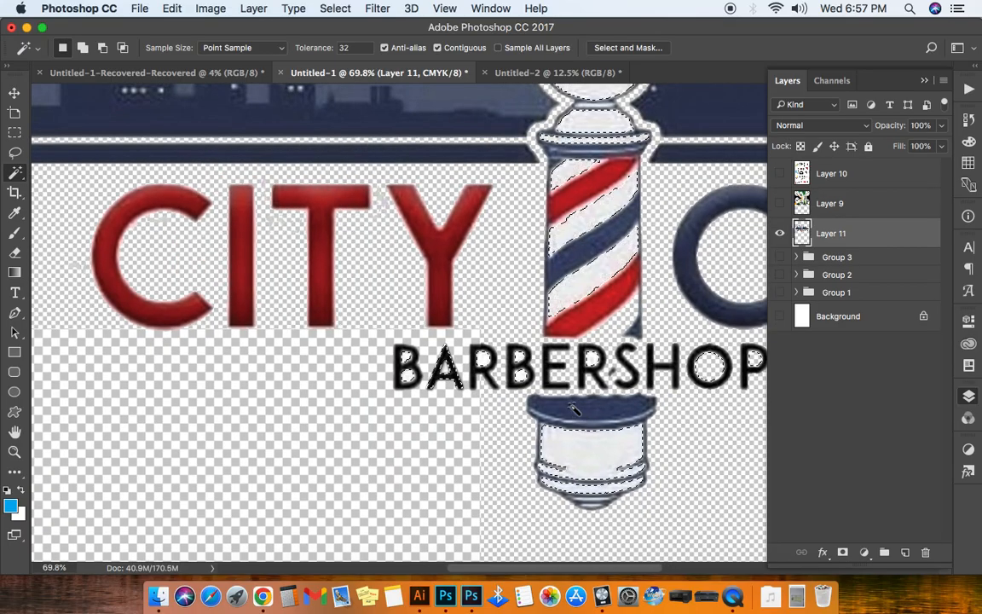
Step: Add the narrow pale bands at the pole's bottom tip to the selection, undoing the last addition and reselecting the lowest band
{"action": "scroll", "coordinate": [574, 408], "scroll_direction": "down", "scroll_amount": 10}
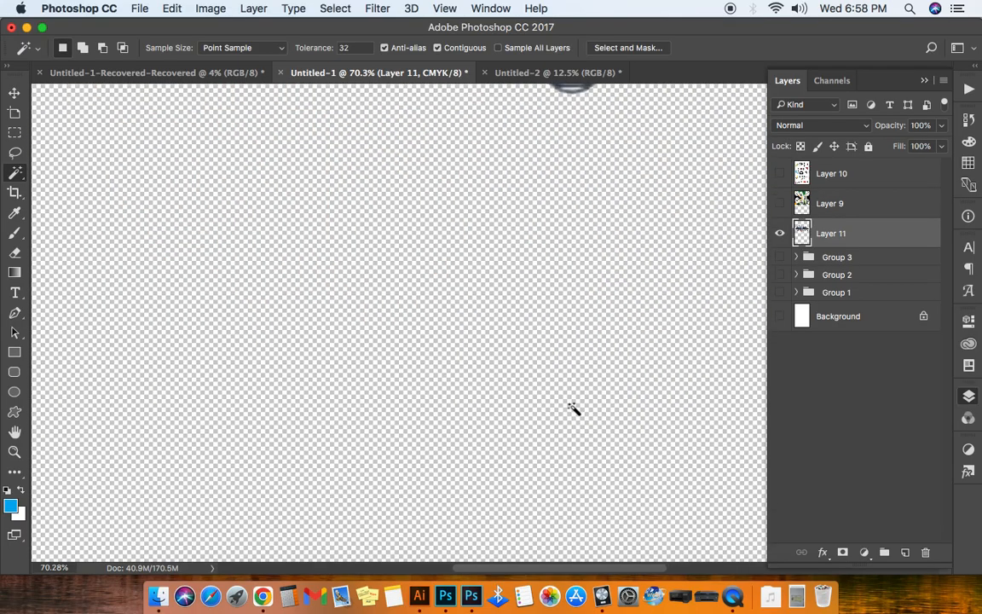
{"action": "scroll", "coordinate": [585, 258], "scroll_direction": "up", "scroll_amount": 5}
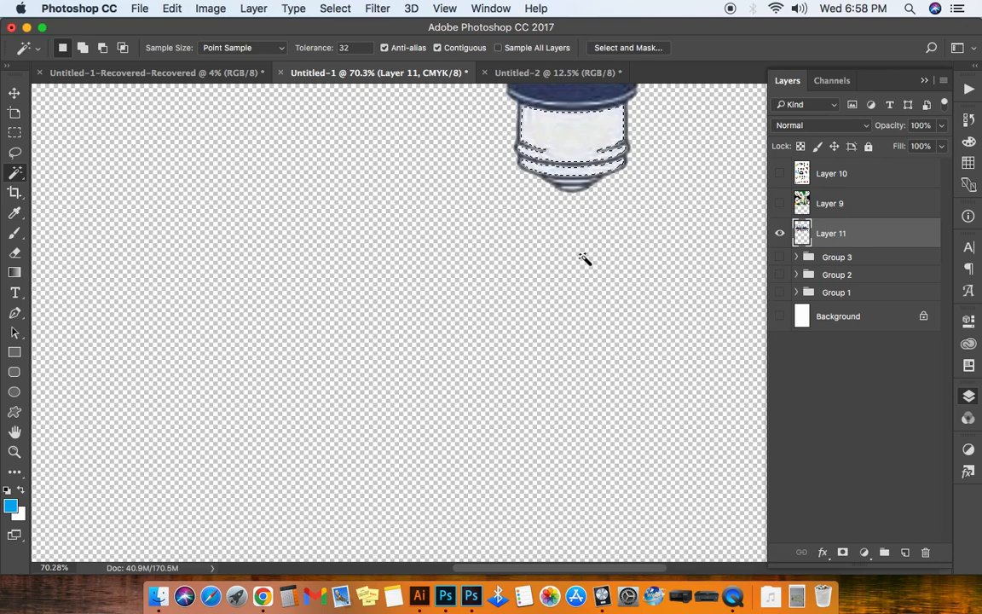
{"action": "key", "text": "shift"}
{"action": "left_click", "coordinate": [579, 183], "text": "shift"}
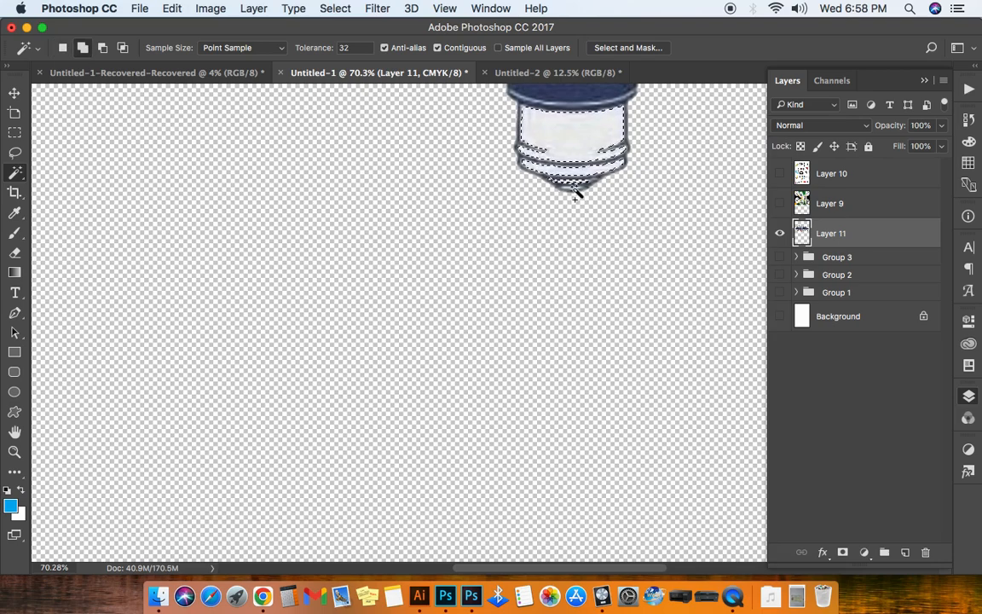
{"action": "left_click", "coordinate": [574, 190], "text": "shift"}
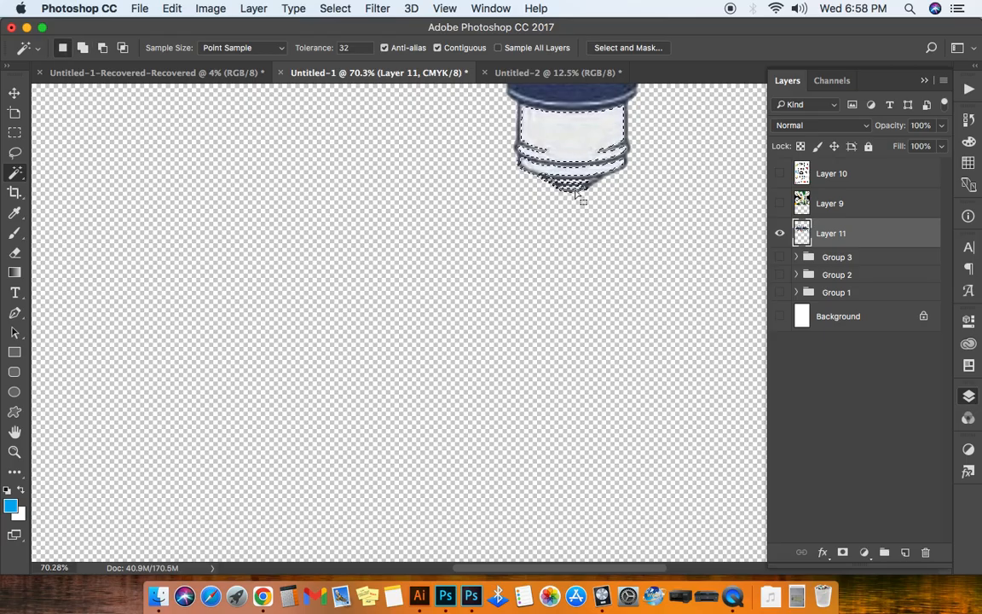
{"action": "key", "text": "super+z"}
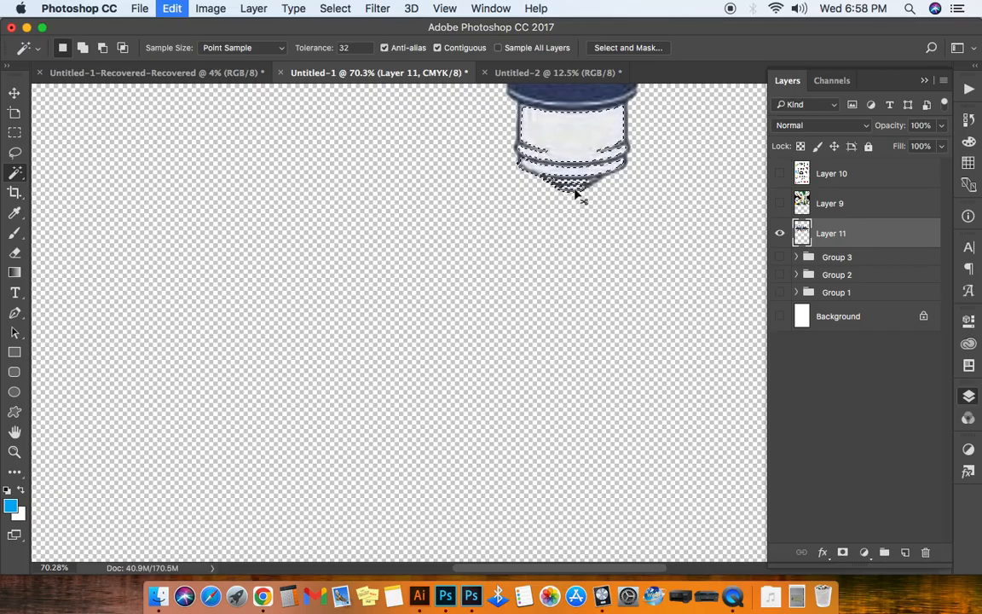
{"action": "key", "text": "shift"}
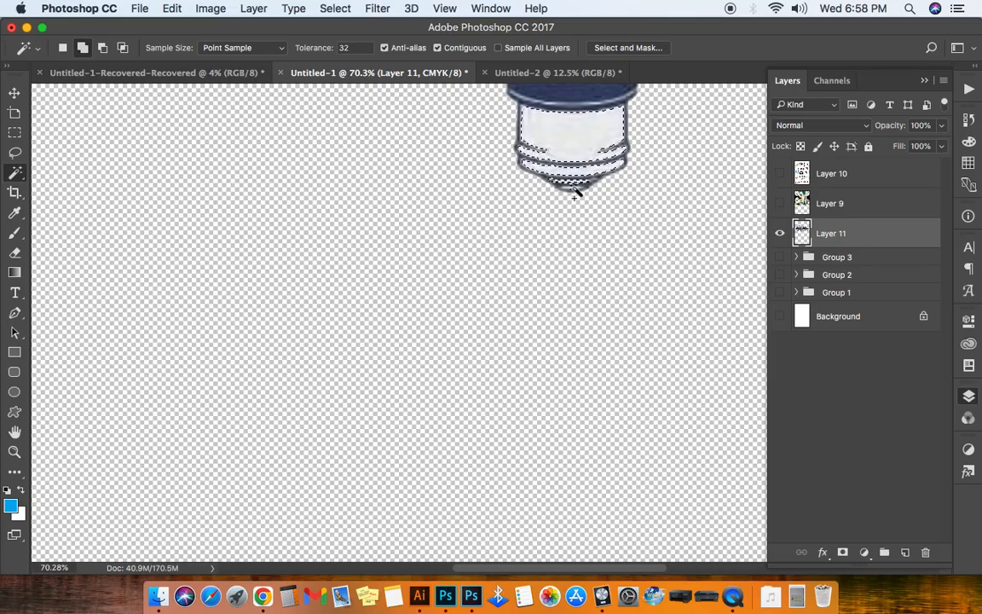
{"action": "key", "text": "shift"}
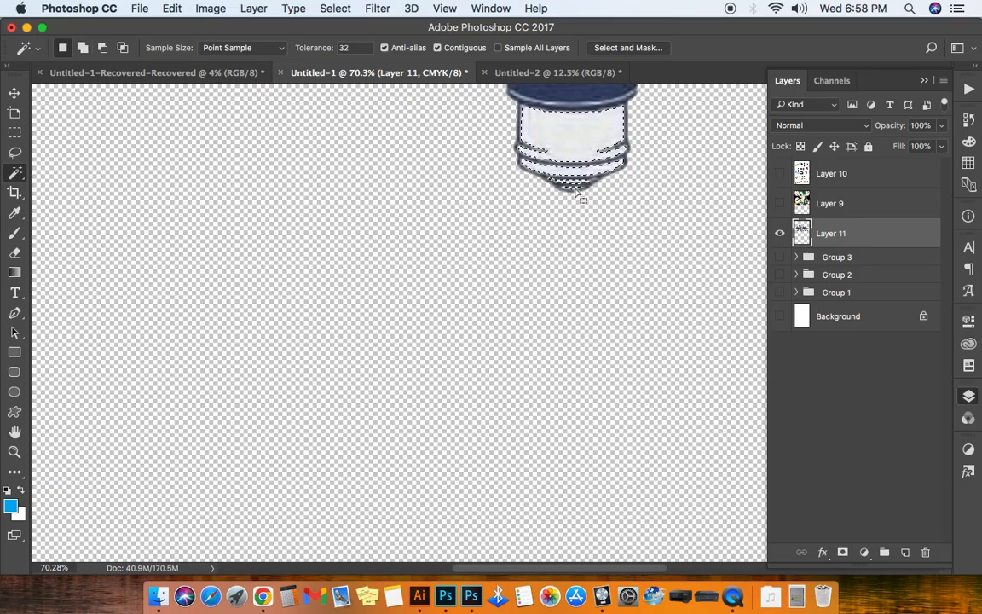
Step: Bring the whole logo into view and expand the barber pole selection with Grow
{"action": "scroll", "coordinate": [577, 194], "scroll_direction": "down", "scroll_amount": 5}
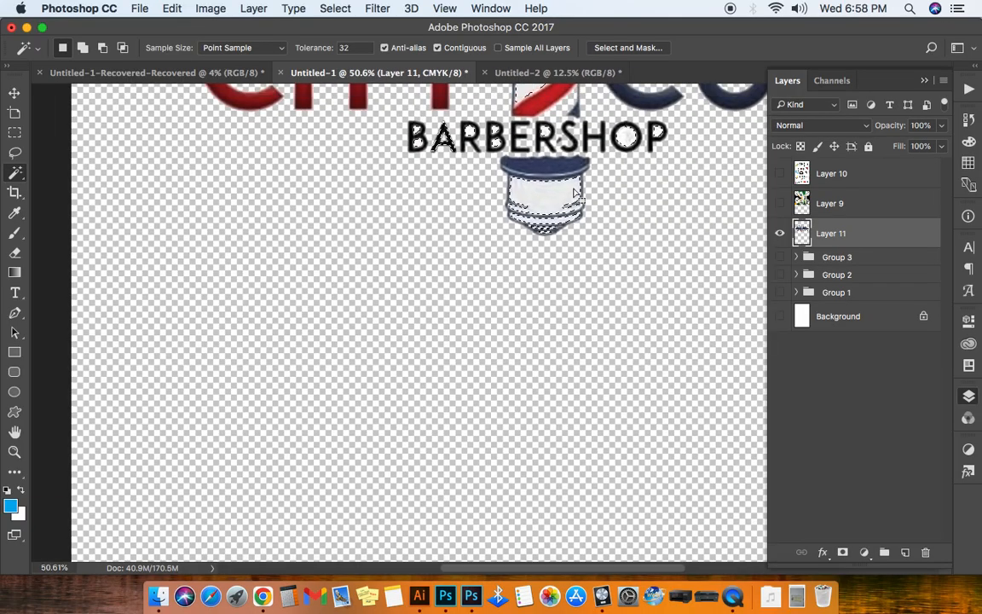
{"action": "scroll", "coordinate": [577, 194], "scroll_direction": "down", "scroll_amount": 5}
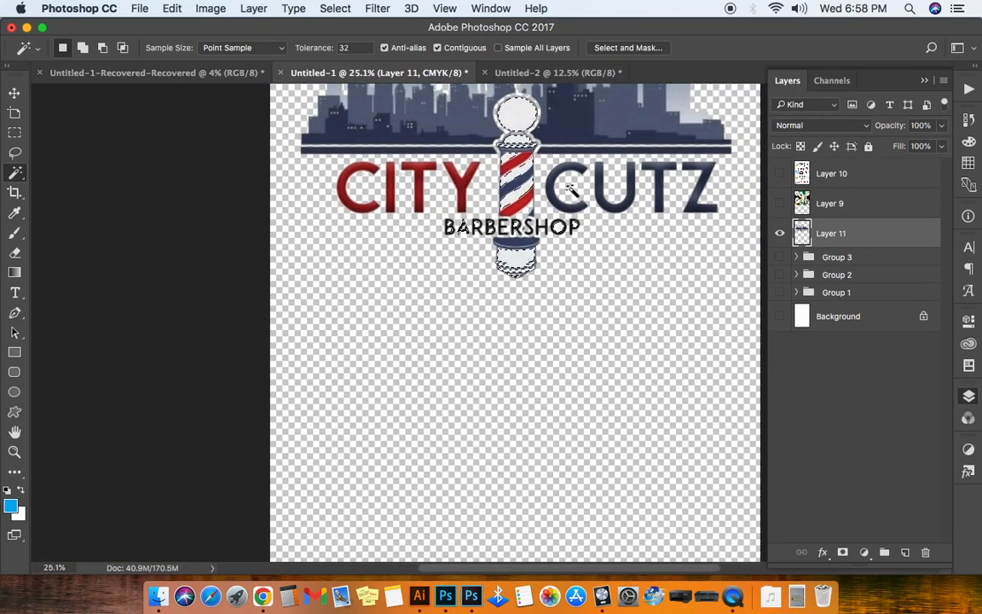
{"action": "scroll", "coordinate": [571, 189], "scroll_direction": "down", "scroll_amount": 3}
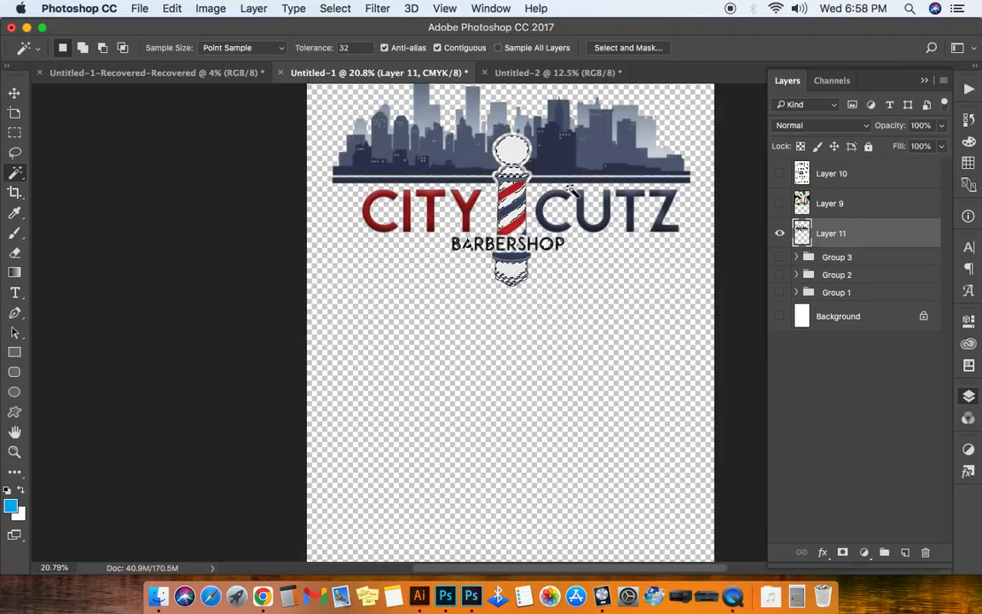
{"action": "scroll", "coordinate": [572, 189], "scroll_direction": "up", "scroll_amount": 1}
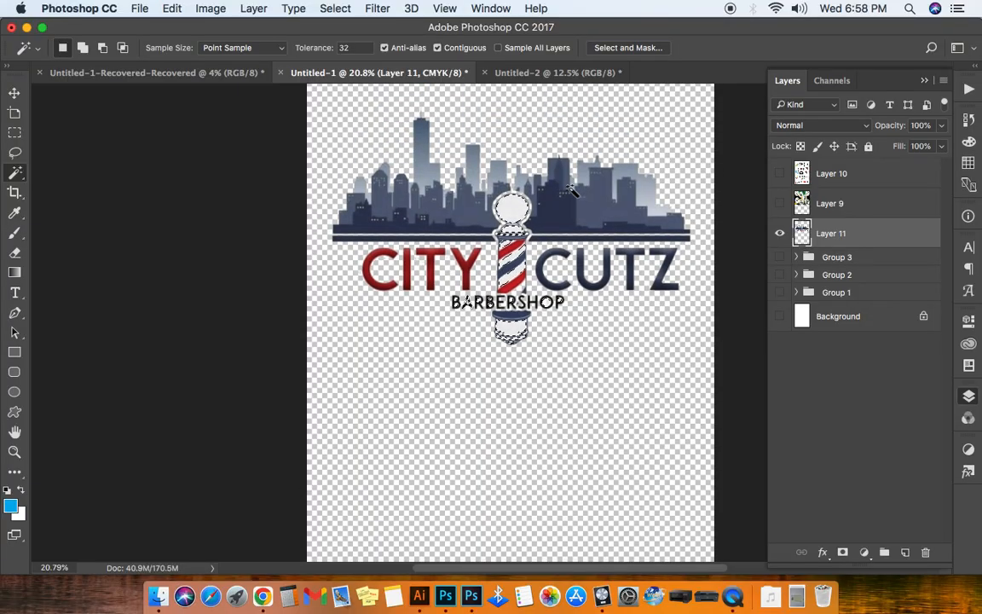
{"action": "right_click", "coordinate": [563, 230]}
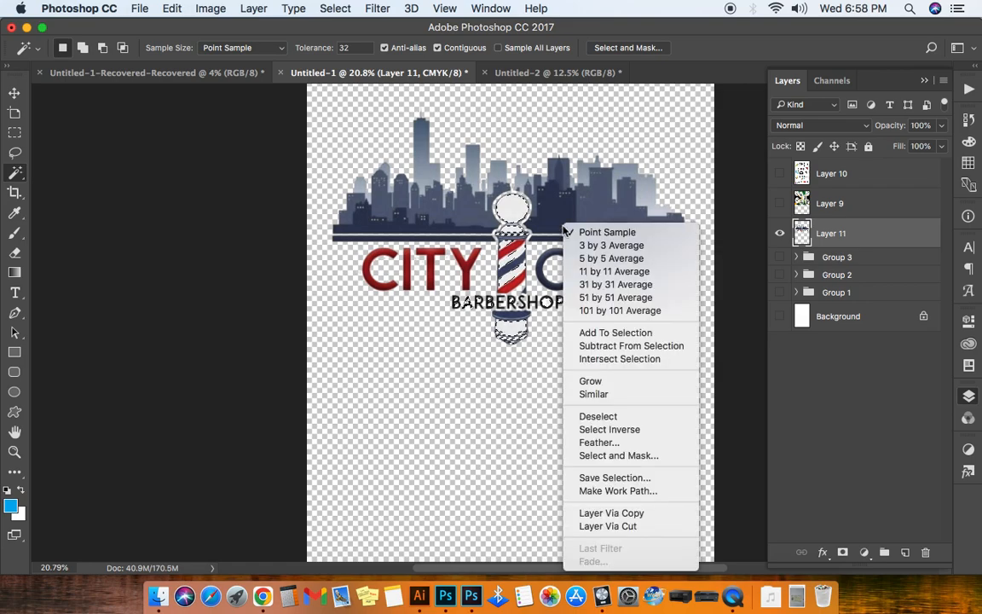
{"action": "left_click", "coordinate": [598, 384]}
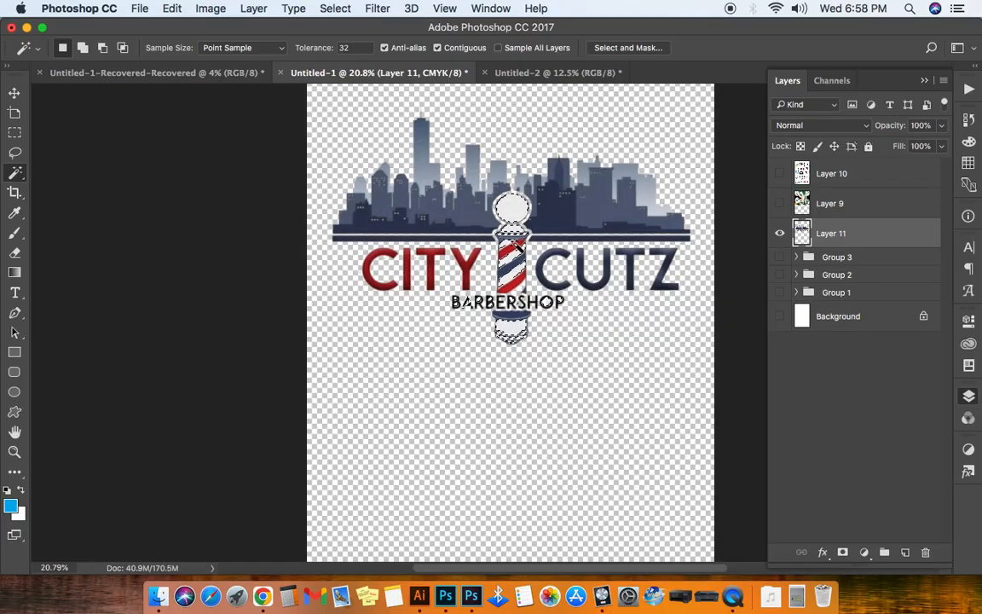
Step: Expand the selected pale areas of the barber pole and the BARBERSHOP lettering by applying Grow four times
{"action": "scroll", "coordinate": [517, 247], "scroll_direction": "up", "scroll_amount": 5}
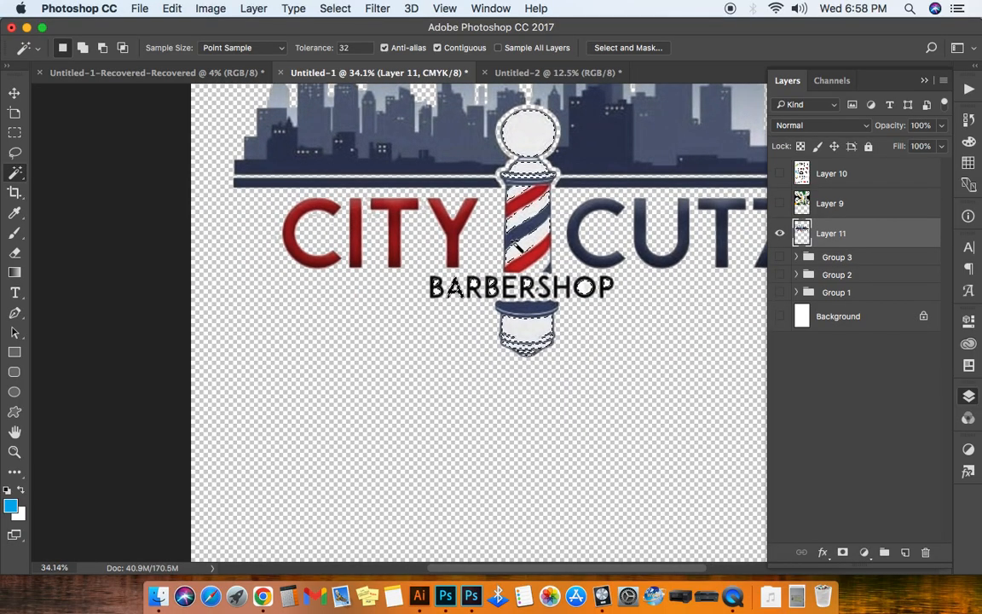
{"action": "scroll", "coordinate": [517, 247], "scroll_direction": "up", "scroll_amount": 3}
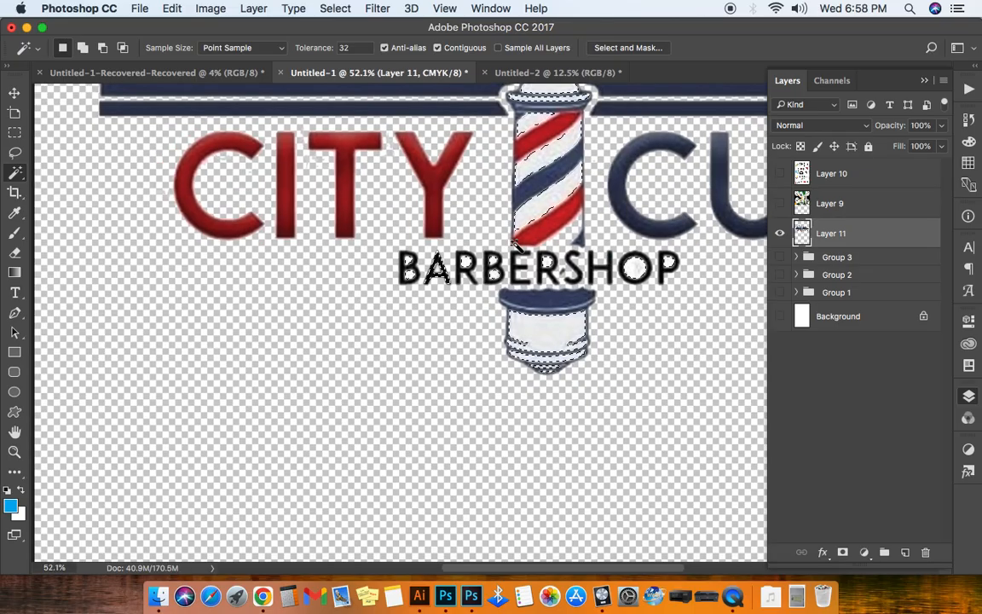
{"action": "scroll", "coordinate": [549, 187], "scroll_direction": "up", "scroll_amount": 2}
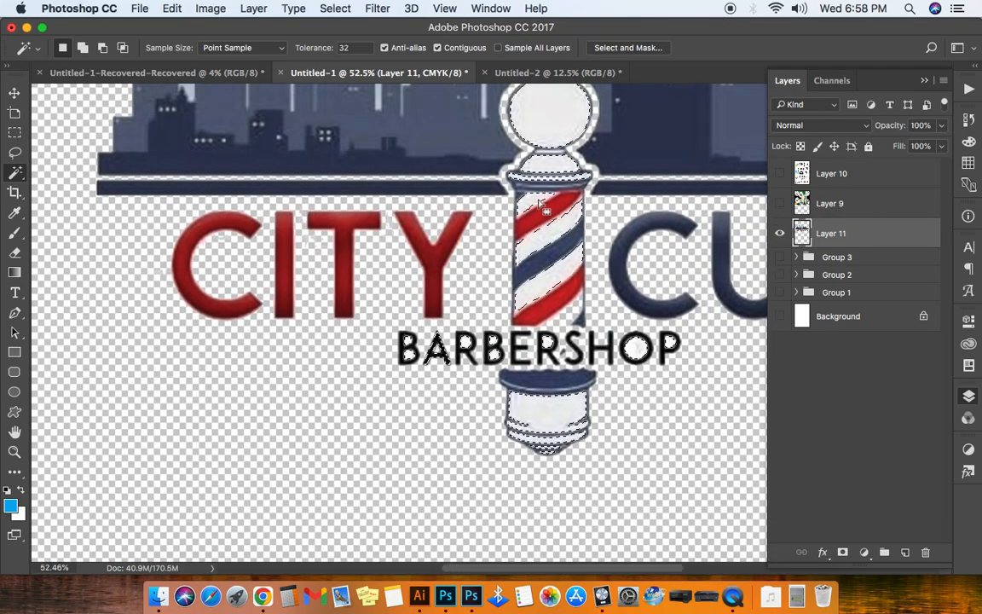
{"action": "right_click", "coordinate": [536, 202]}
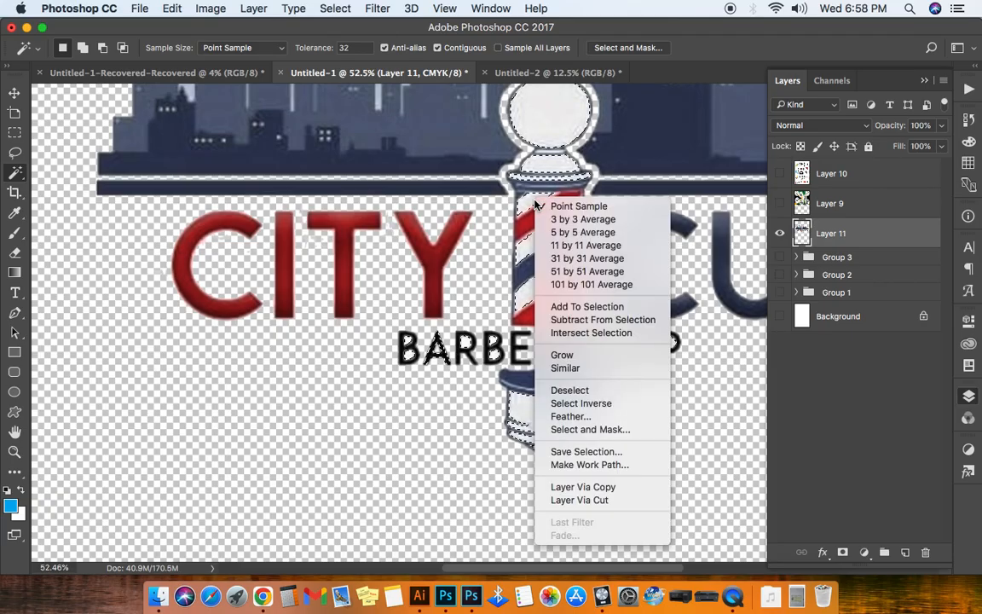
{"action": "left_click", "coordinate": [562, 359]}
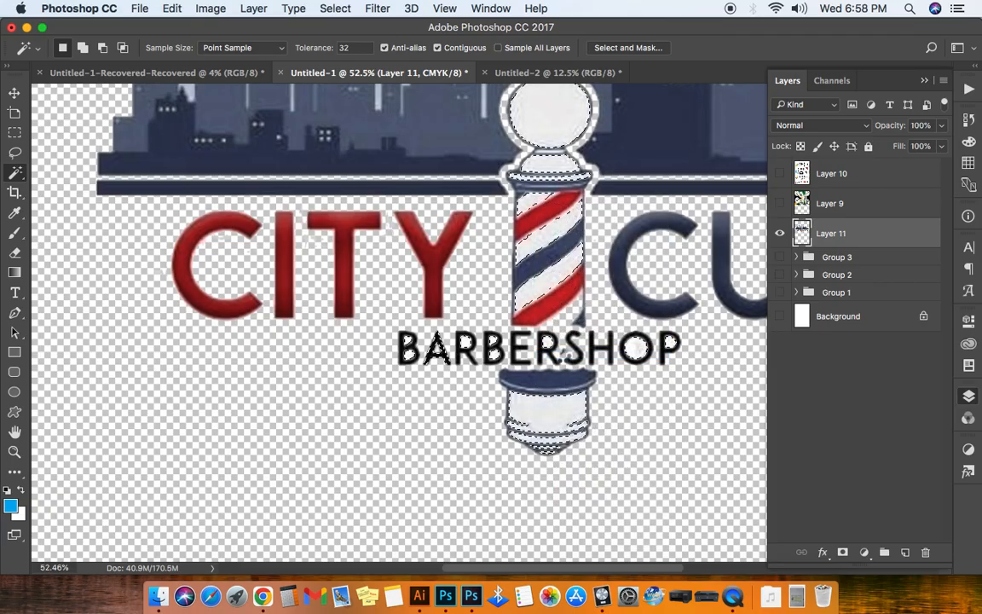
{"action": "left_click", "coordinate": [564, 355]}
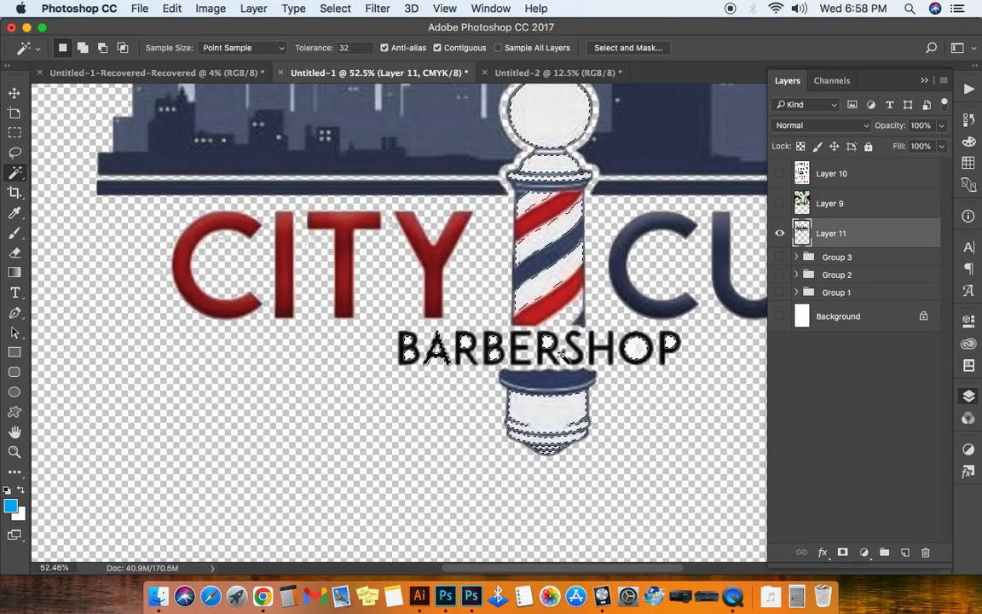
{"action": "right_click", "coordinate": [562, 359]}
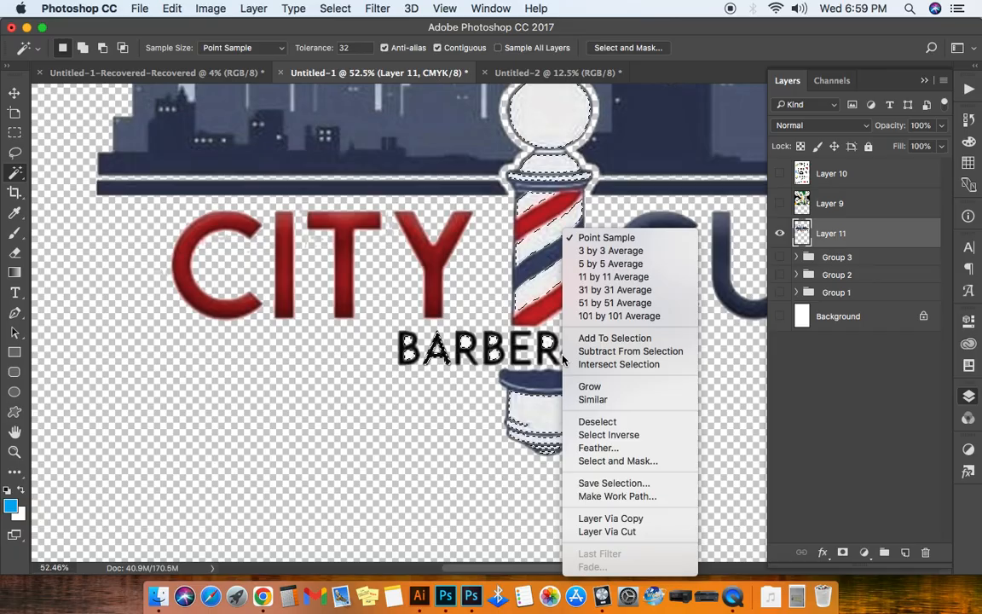
{"action": "left_click", "coordinate": [588, 386]}
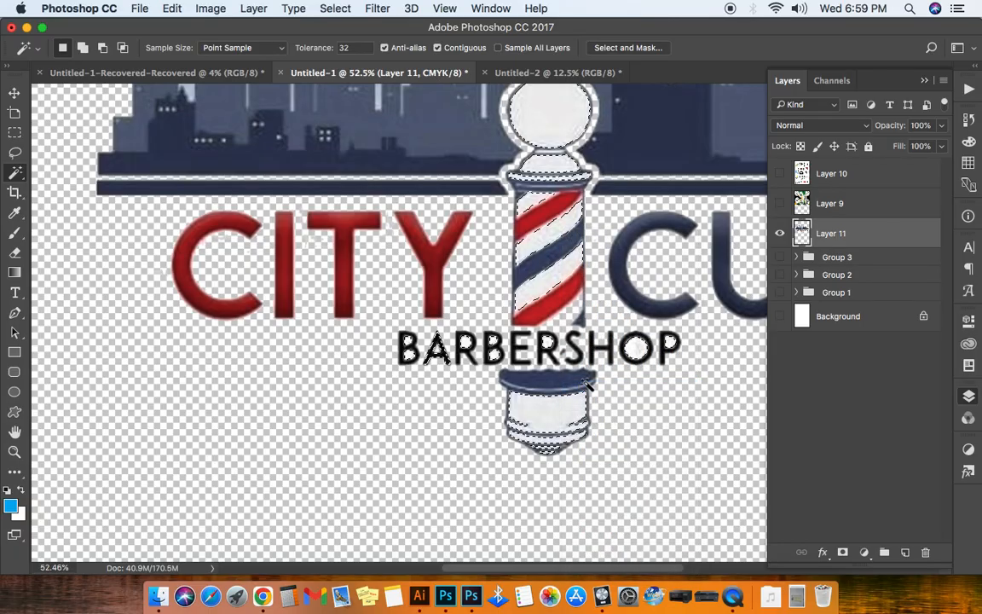
{"action": "right_click", "coordinate": [656, 450]}
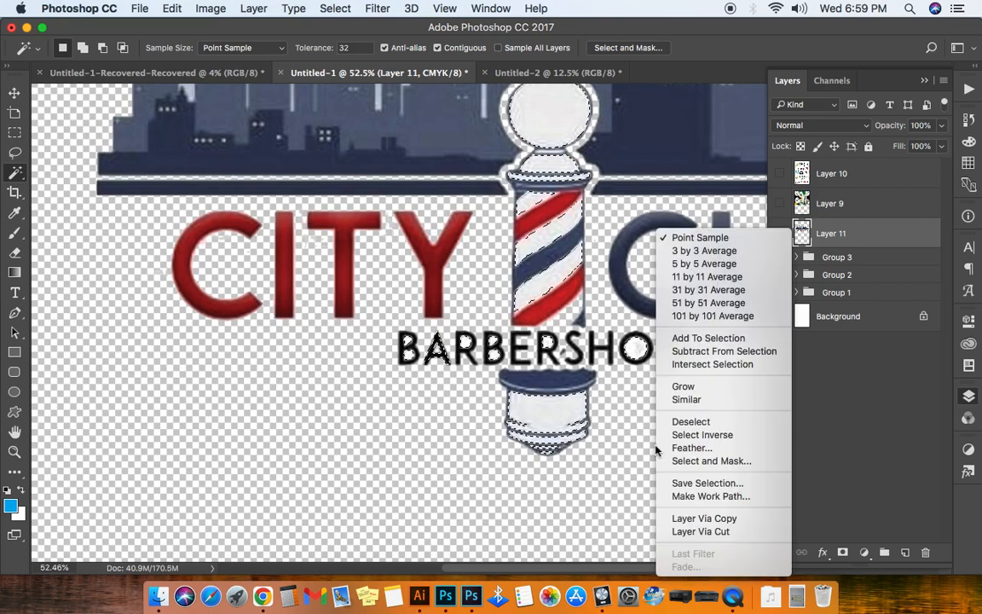
{"action": "left_click", "coordinate": [687, 388]}
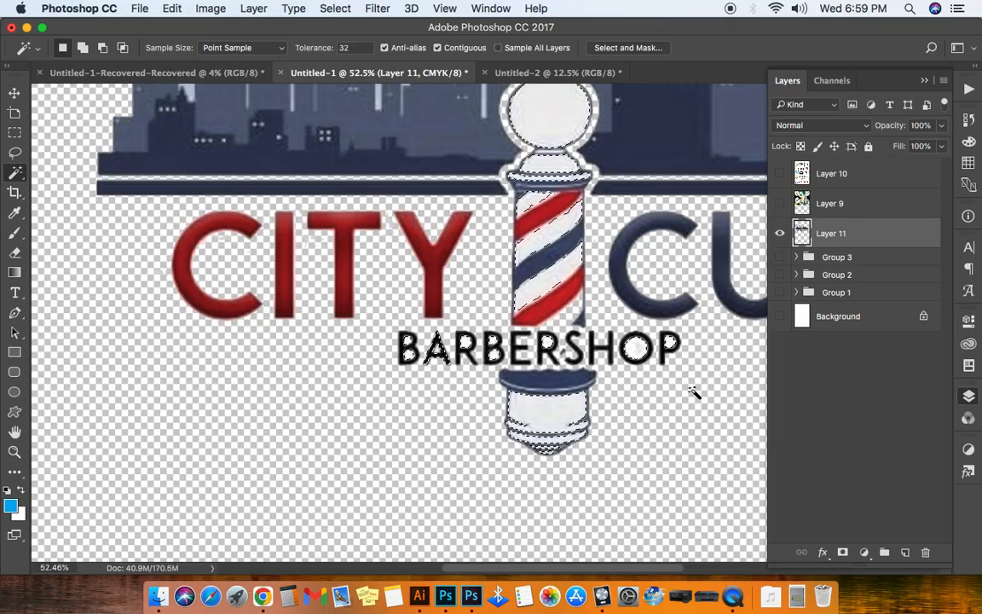
{"action": "scroll", "coordinate": [694, 392], "scroll_direction": "up", "scroll_amount": 3}
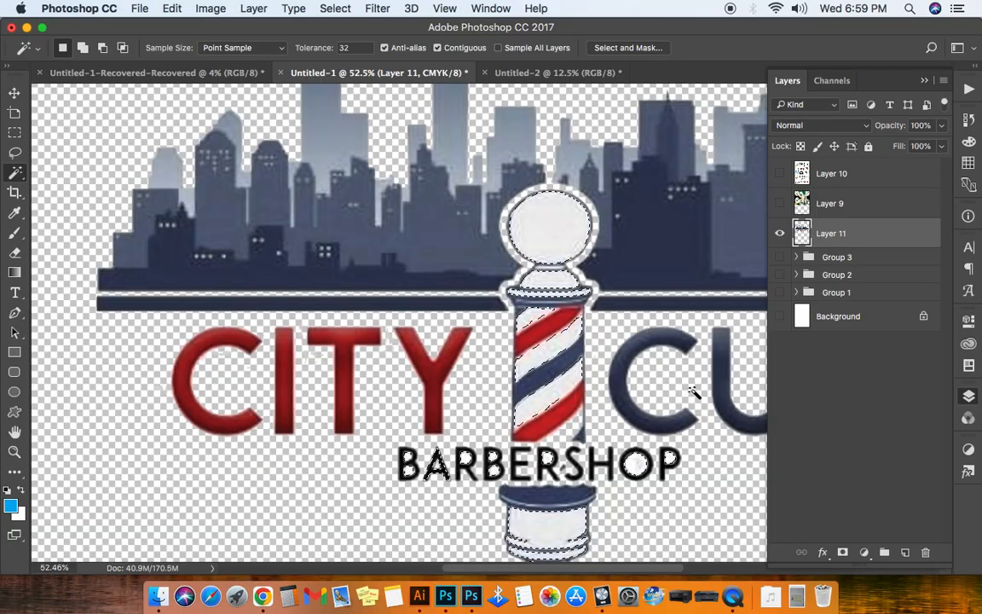
{"action": "scroll", "coordinate": [694, 392], "scroll_direction": "down", "scroll_amount": 3}
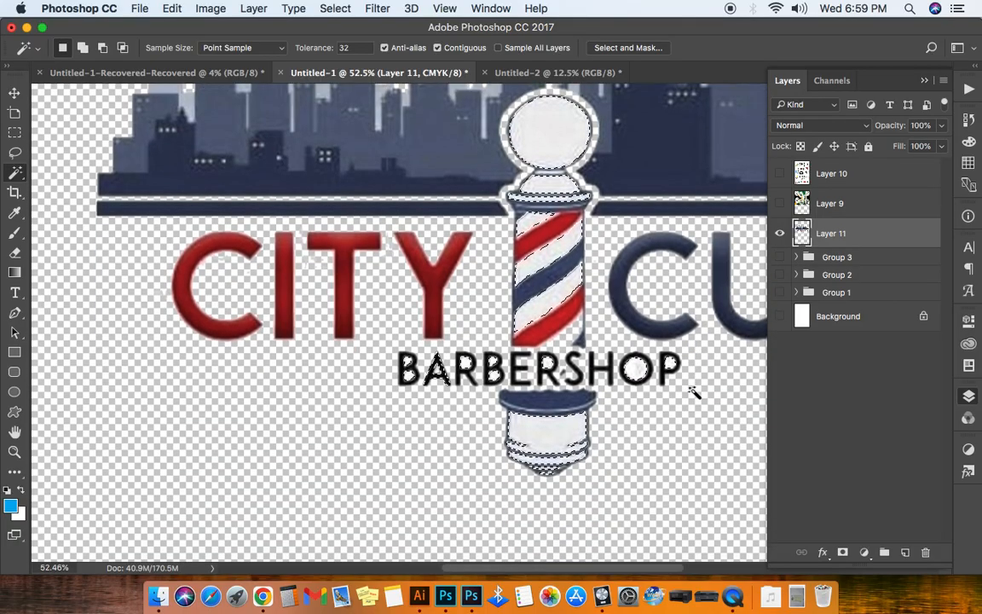
{"action": "right_click", "coordinate": [695, 395]}
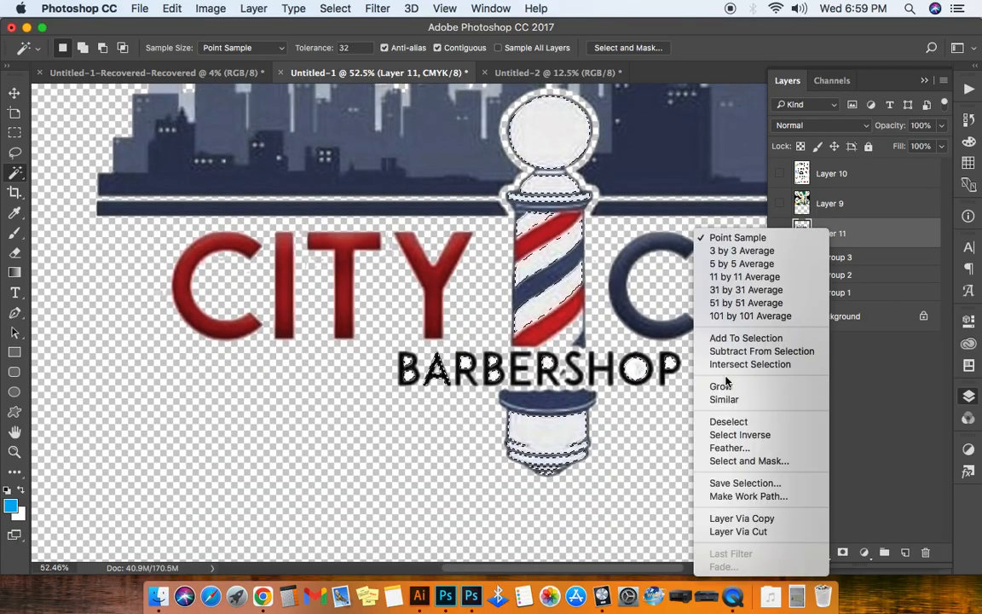
{"action": "left_click", "coordinate": [718, 389]}
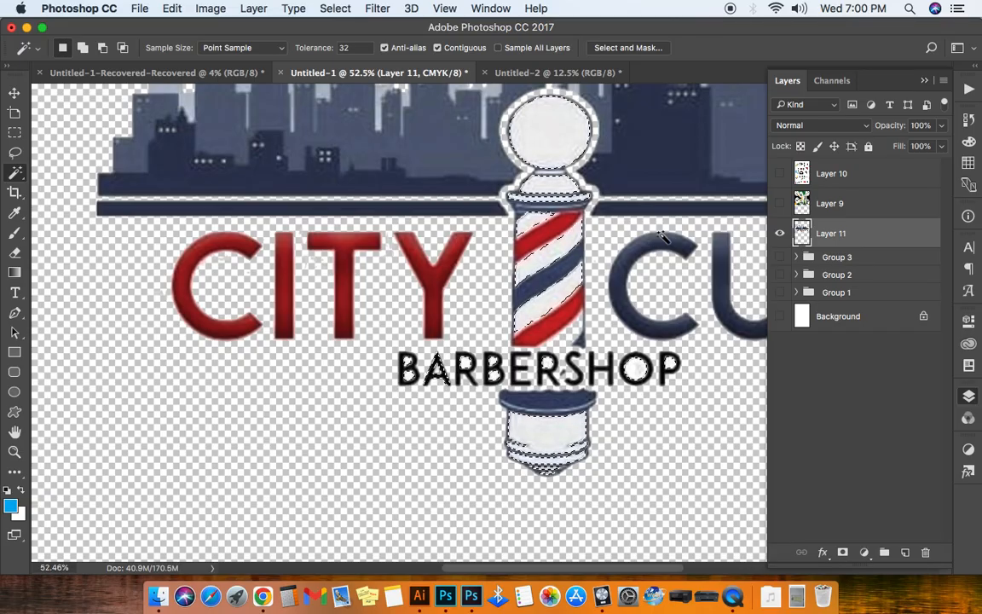
Step: Delete the selected areas of the barber pole and the BARBERSHOP lettering from the logo layer, and clear the selection
{"action": "scroll", "coordinate": [664, 236], "scroll_direction": "up", "scroll_amount": 3}
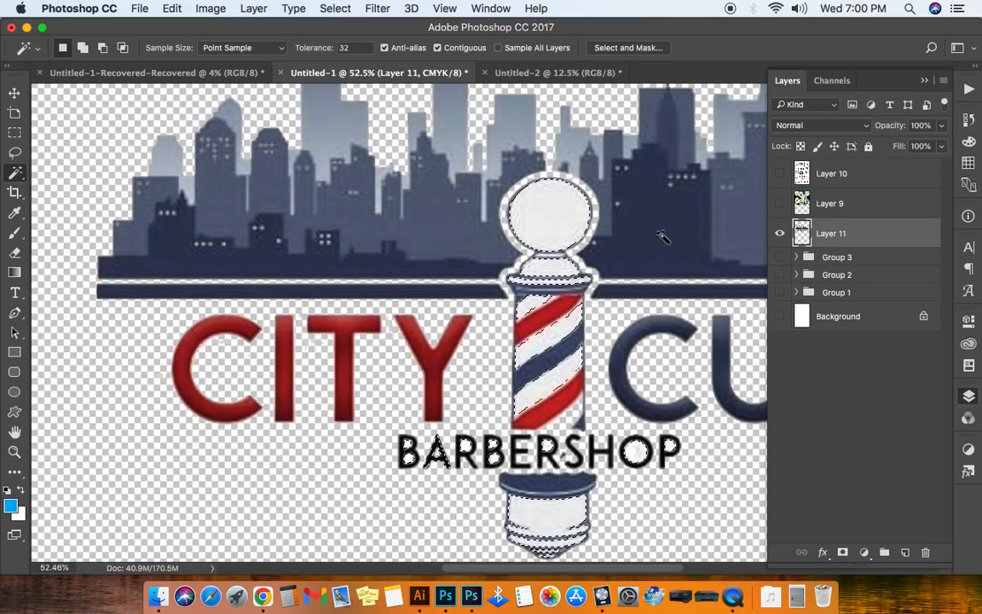
{"action": "scroll", "coordinate": [664, 237], "scroll_direction": "up", "scroll_amount": 4}
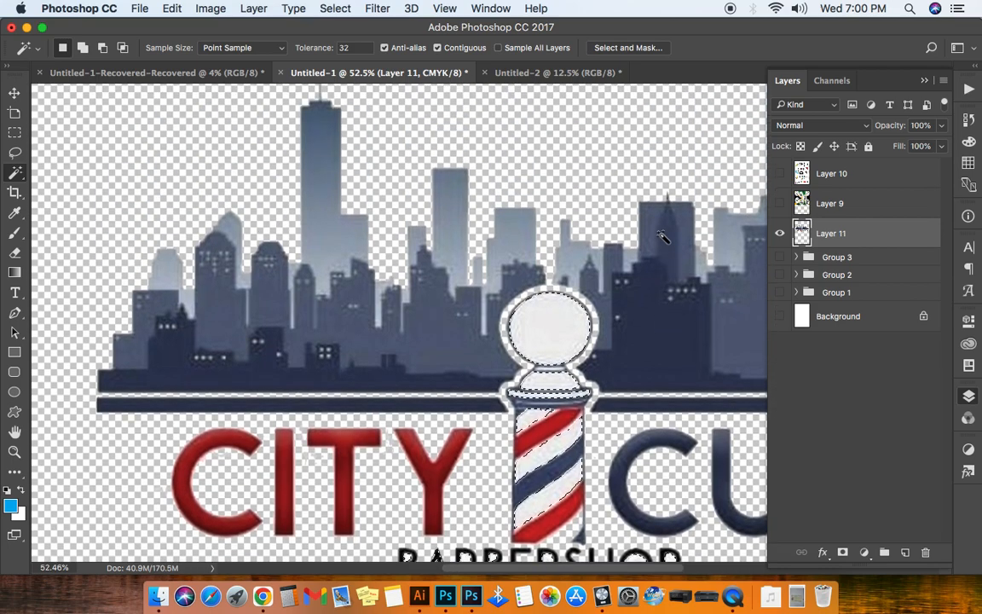
{"action": "scroll", "coordinate": [663, 237], "scroll_direction": "down", "scroll_amount": 5}
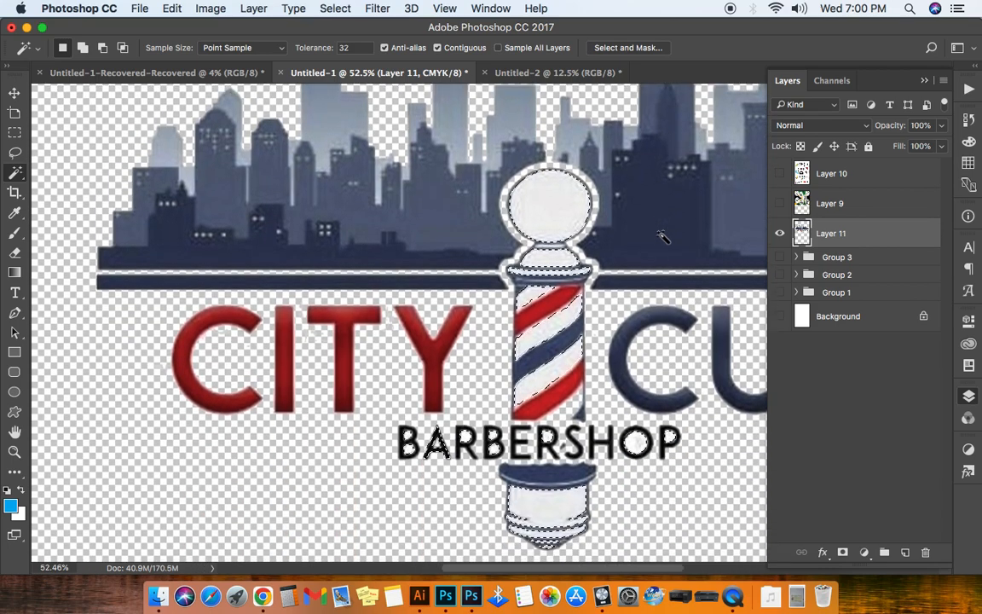
{"action": "scroll", "coordinate": [663, 236], "scroll_direction": "down", "scroll_amount": 1}
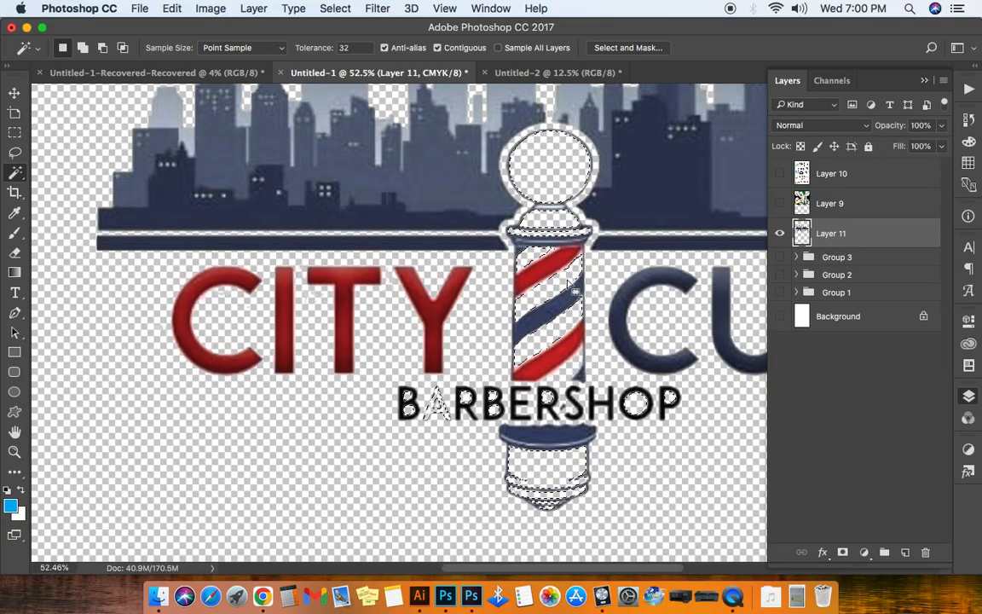
{"action": "key", "text": "super+d"}
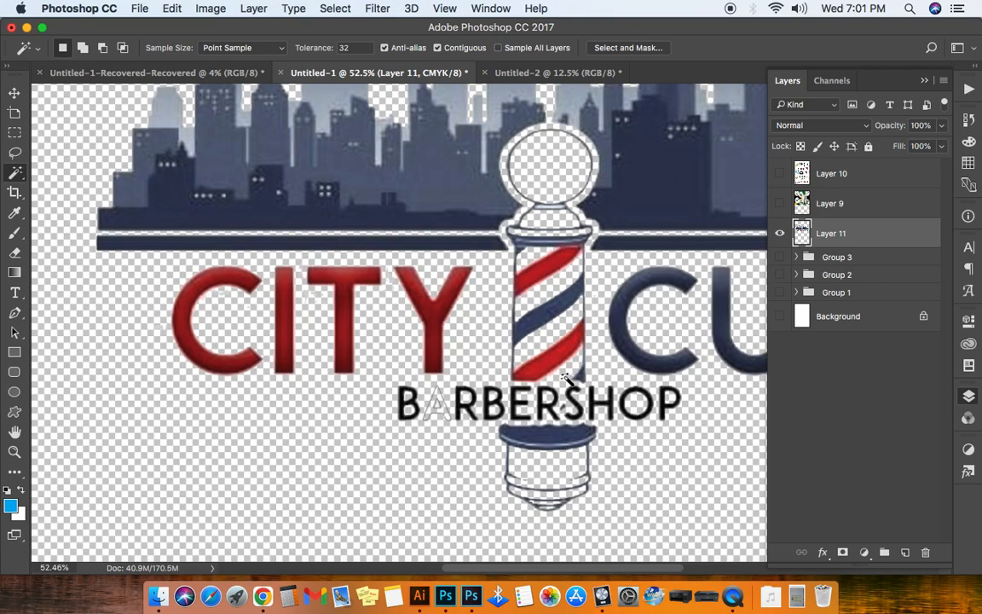
Step: Erase the BARBERSHOP lettering across the barber pole using the Eraser with a 97 px hard round brush
{"action": "scroll", "coordinate": [556, 380], "scroll_direction": "down", "scroll_amount": 5}
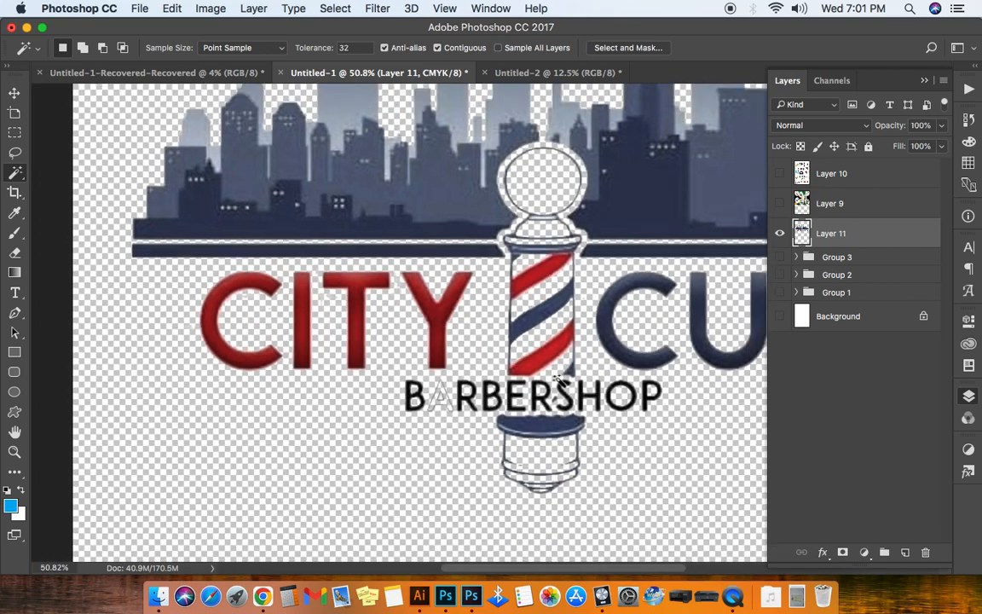
{"action": "scroll", "coordinate": [557, 380], "scroll_direction": "down", "scroll_amount": 5}
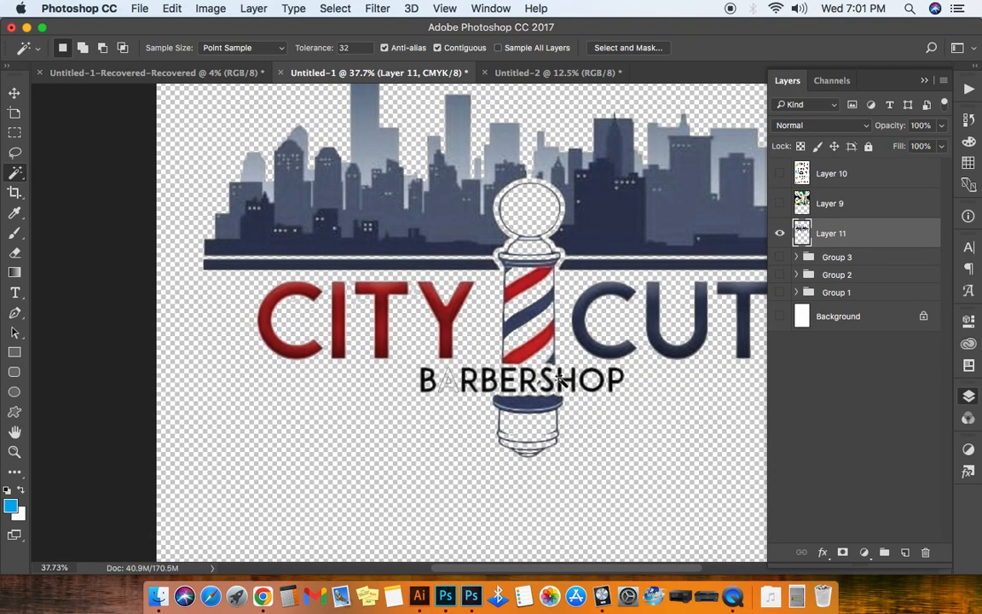
{"action": "scroll", "coordinate": [557, 379], "scroll_direction": "right", "scroll_amount": 6}
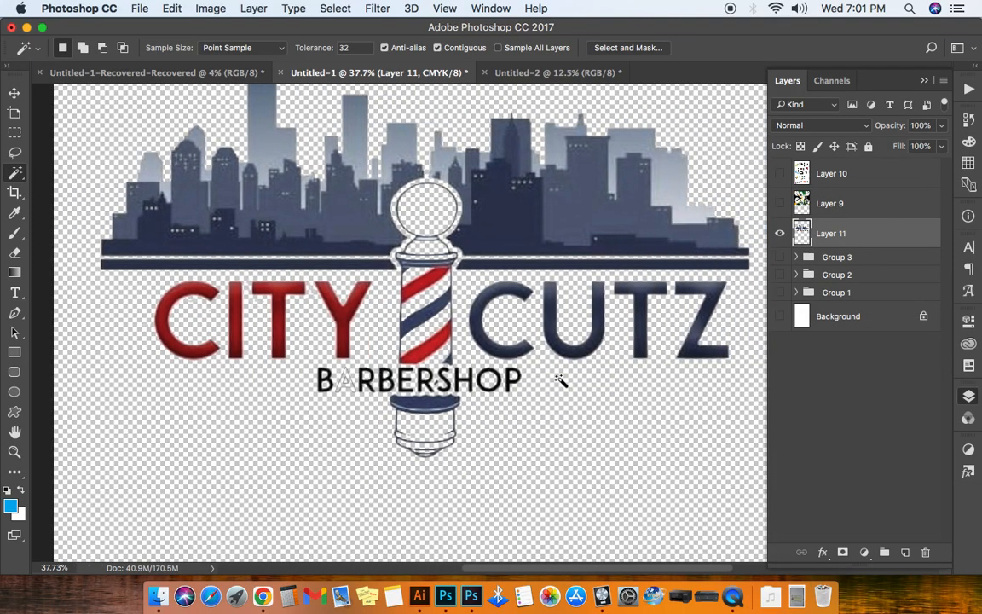
{"action": "scroll", "coordinate": [560, 380], "scroll_direction": "up", "scroll_amount": 3}
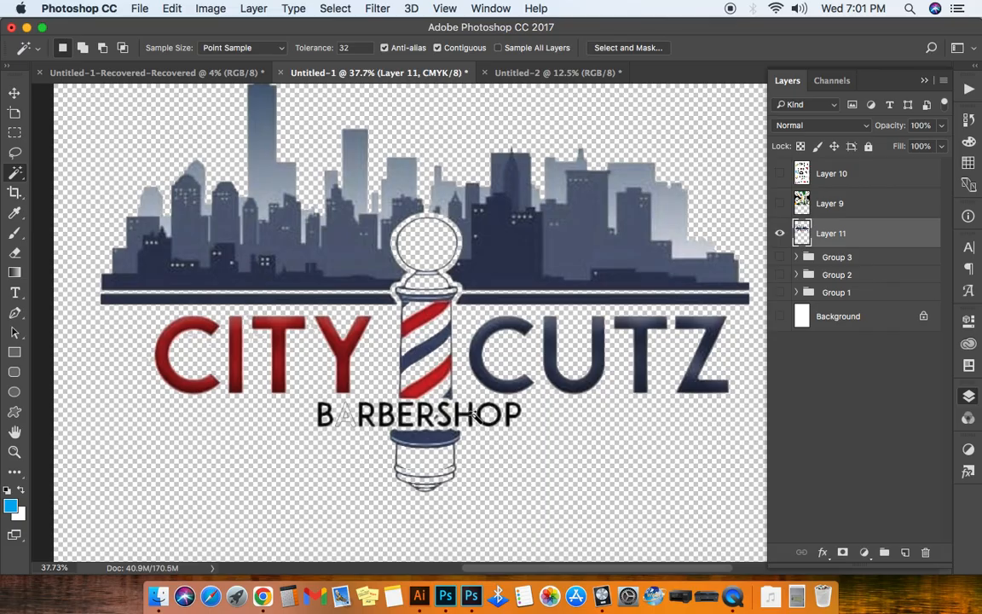
{"action": "left_click", "coordinate": [16, 253]}
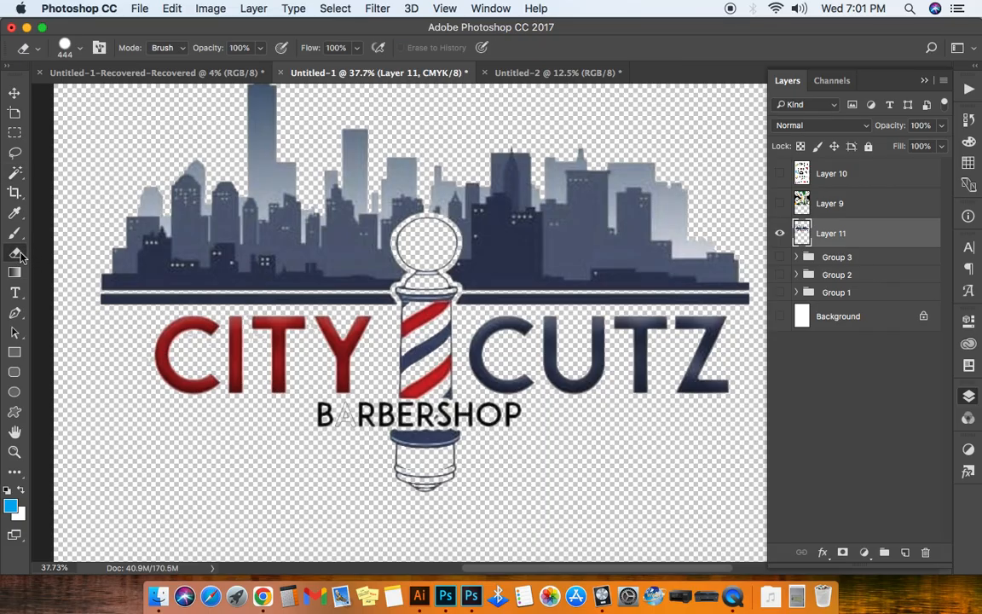
{"action": "right_click", "coordinate": [294, 441]}
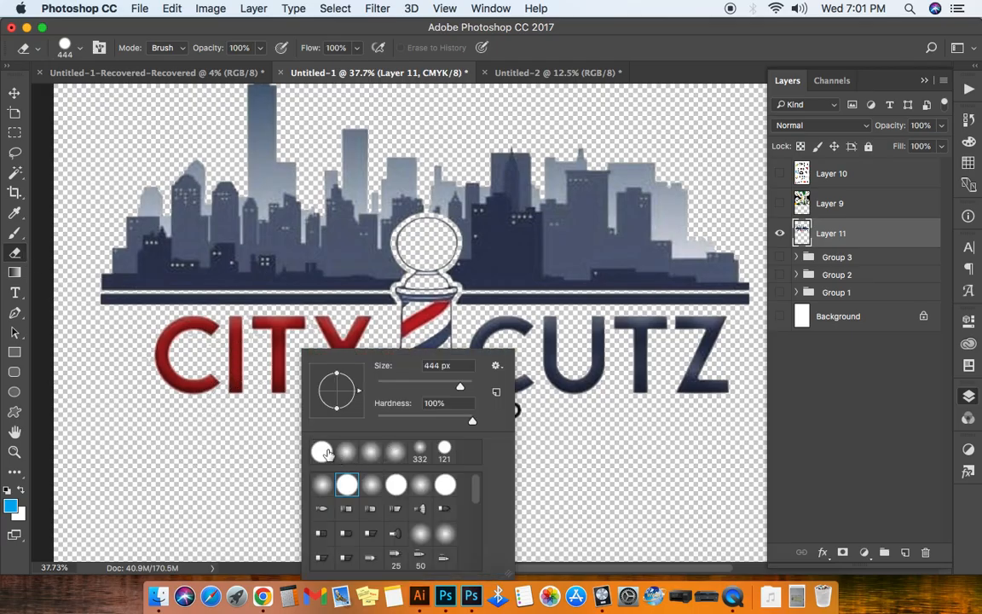
{"action": "left_click", "coordinate": [424, 382]}
{"action": "left_click", "coordinate": [542, 409]}
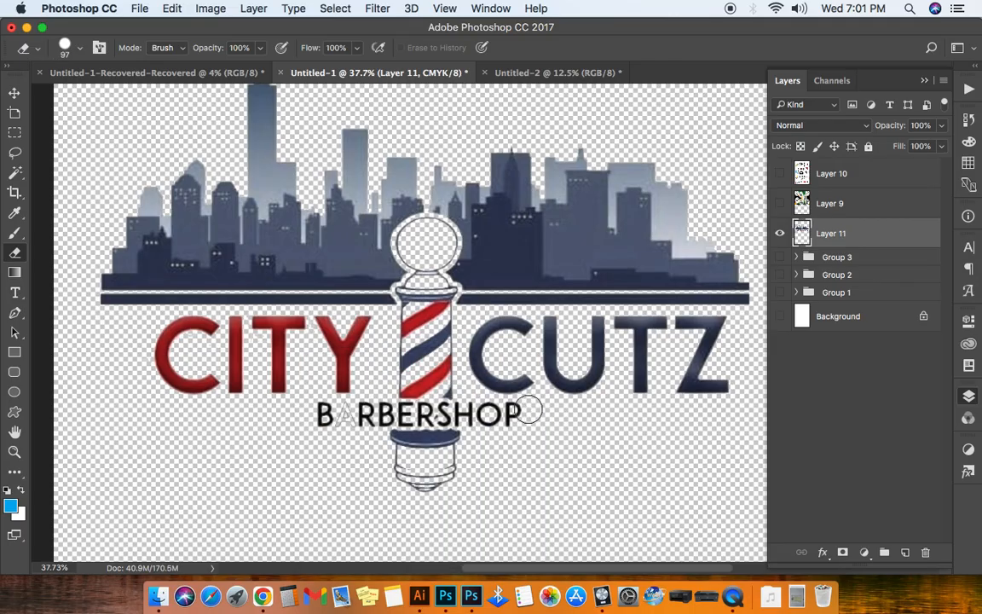
{"action": "mouse_move", "coordinate": [527, 408]}
{"action": "left_mouse_down"}
{"action": "mouse_move", "coordinate": [477, 407]}
{"action": "mouse_move", "coordinate": [323, 418]}
{"action": "left_mouse_up"}
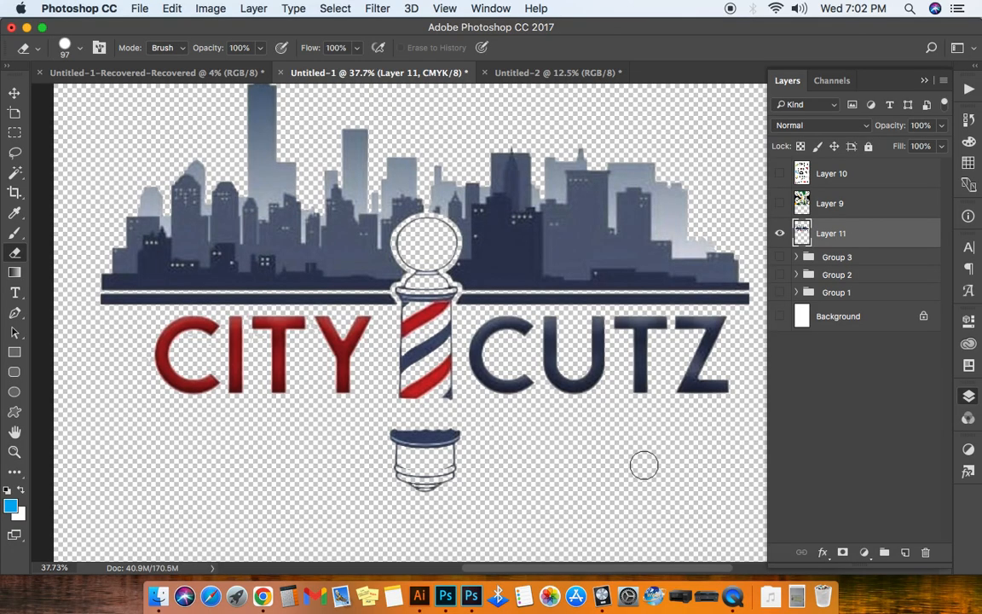
Step: Switch to the Move tool with the transform controls shown around the logo layer
{"action": "scroll", "coordinate": [644, 465], "scroll_direction": "up", "scroll_amount": 1}
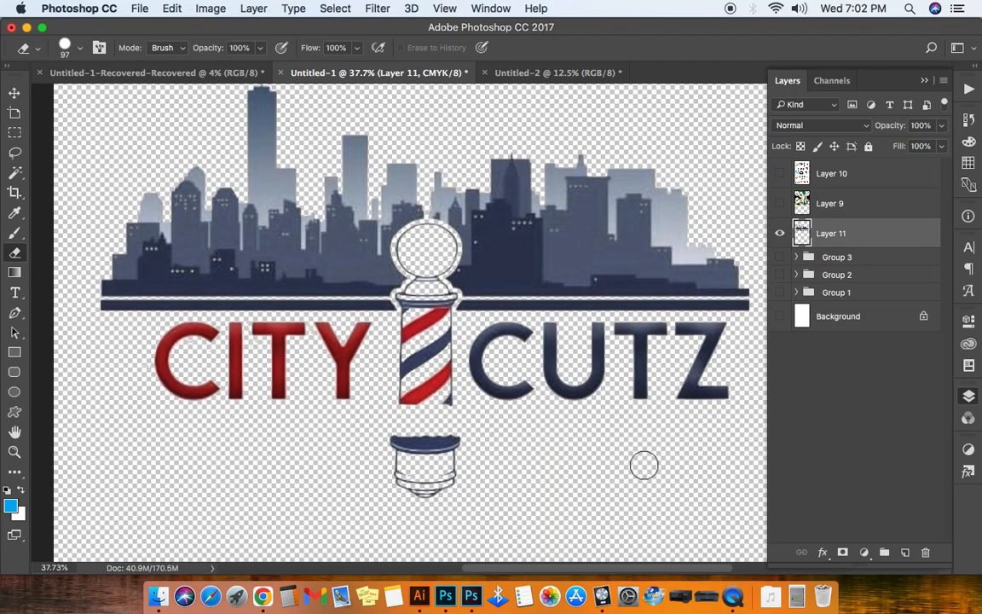
{"action": "scroll", "coordinate": [673, 461], "scroll_direction": "up", "scroll_amount": 3}
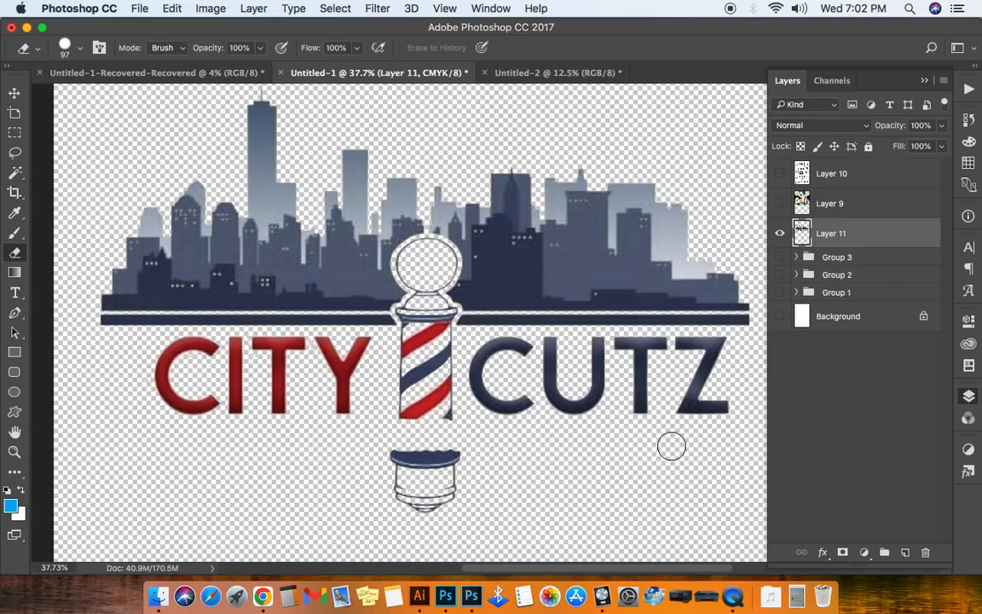
{"action": "scroll", "coordinate": [672, 449], "scroll_direction": "up", "scroll_amount": 2}
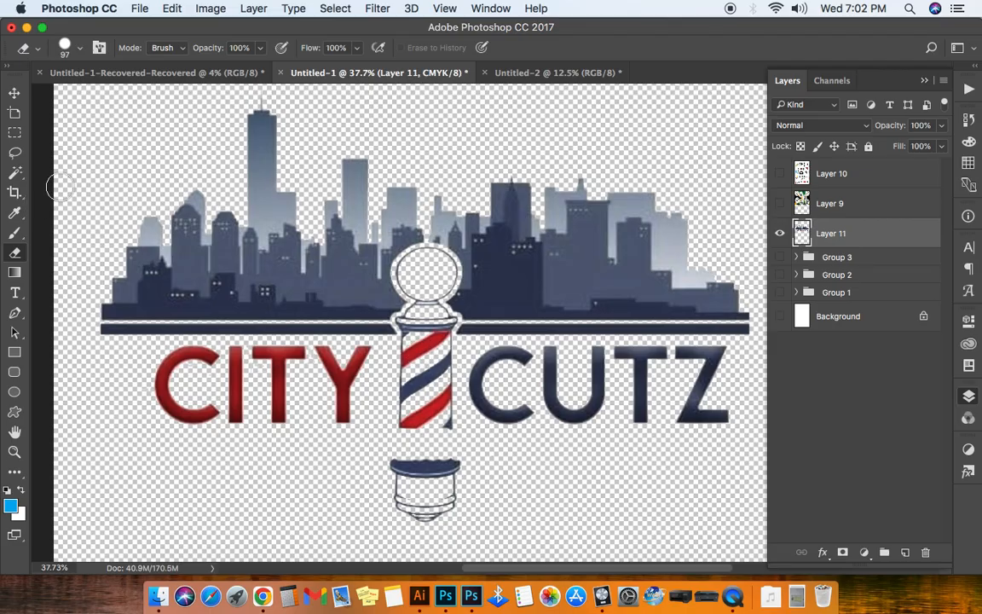
{"action": "left_click", "coordinate": [13, 93]}
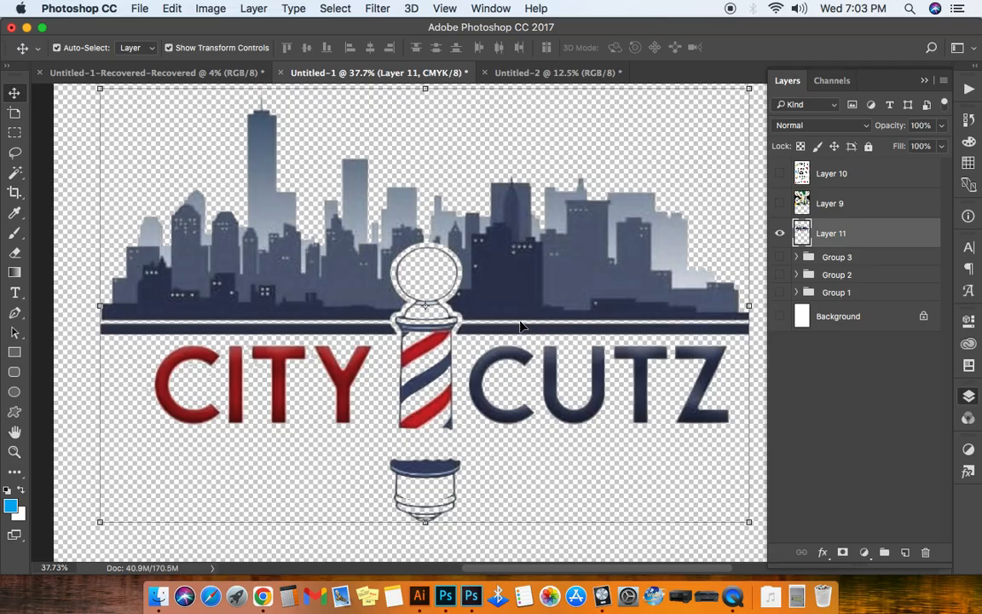
{"action": "key", "text": "shift+Down"}
{"action": "key", "text": "shift+Down"}
{"action": "key", "text": "shift+Down"}
{"action": "key", "text": "shift+Down"}
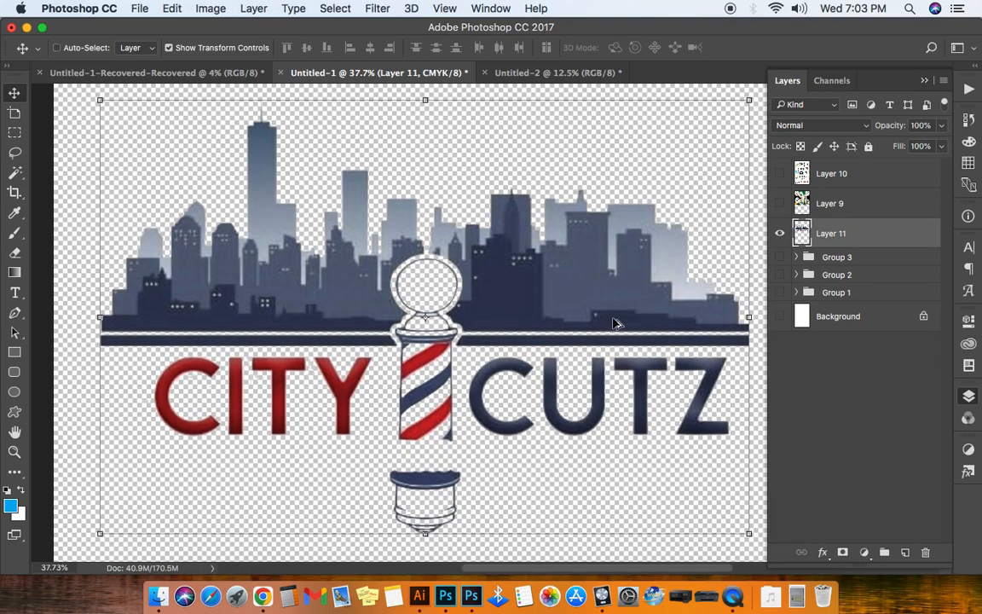
Step: Undo the Eraser strokes one after another until the BARBERSHOP lettering across the barber pole is restored
{"action": "key", "text": "super+t"}
{"action": "key", "text": "alt+super+z"}
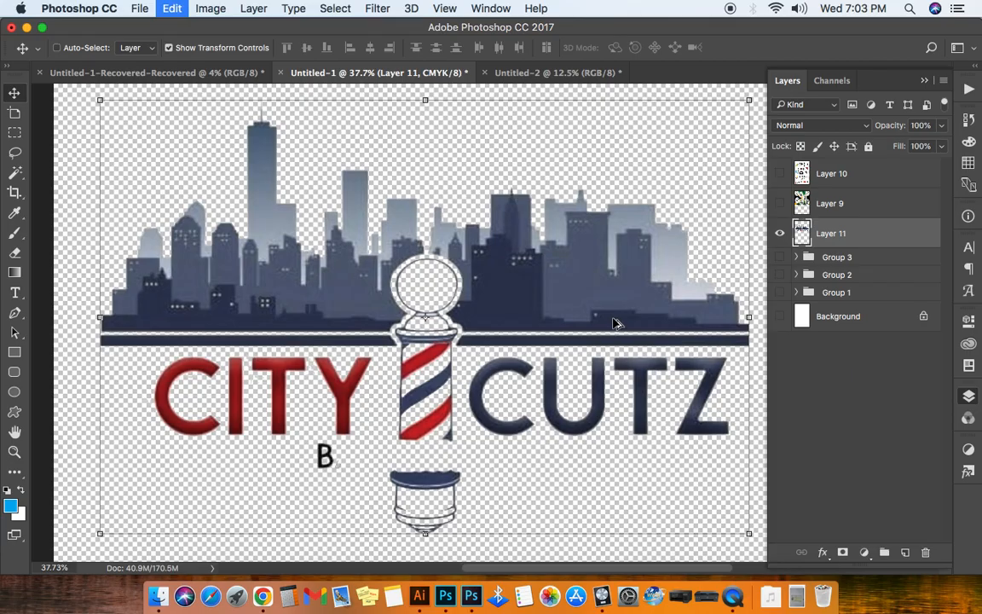
{"action": "key", "text": "alt+super+z"}
{"action": "key", "text": "alt+super+z"}
{"action": "key", "text": "alt+super+z"}
{"action": "key", "text": "alt+super+z"}
{"action": "key", "text": "alt+super+z"}
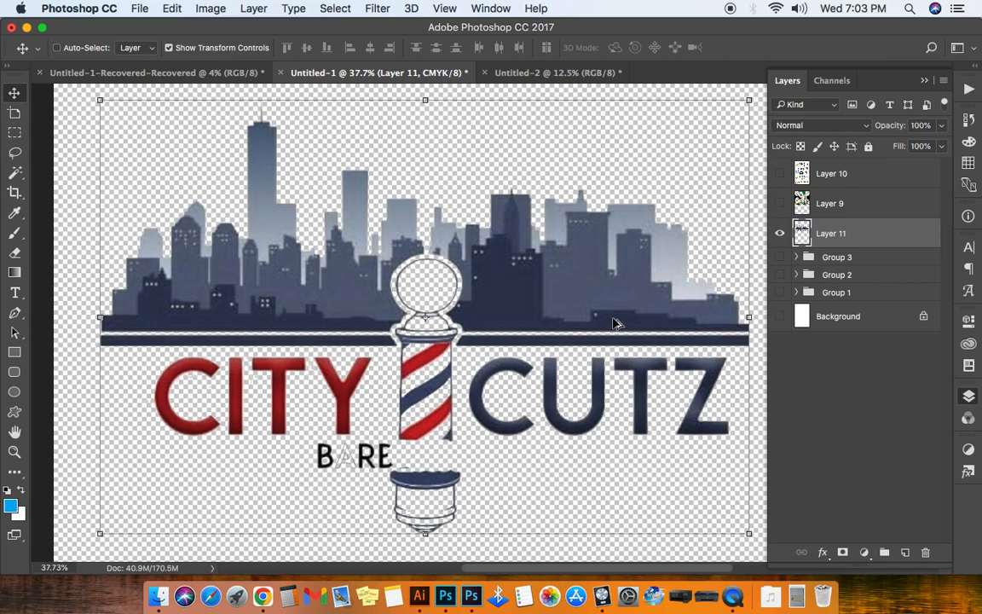
{"action": "key", "text": "alt+super+z"}
{"action": "key", "text": "alt+super+z"}
{"action": "key", "text": "alt+super+z"}
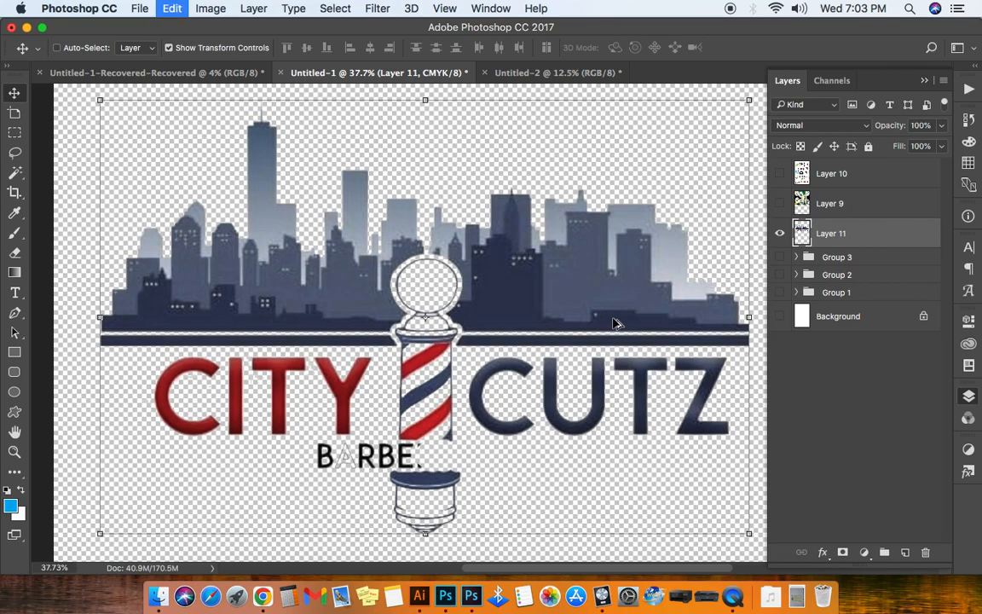
{"action": "key", "text": "alt+super+z"}
{"action": "key", "text": "alt+super+z"}
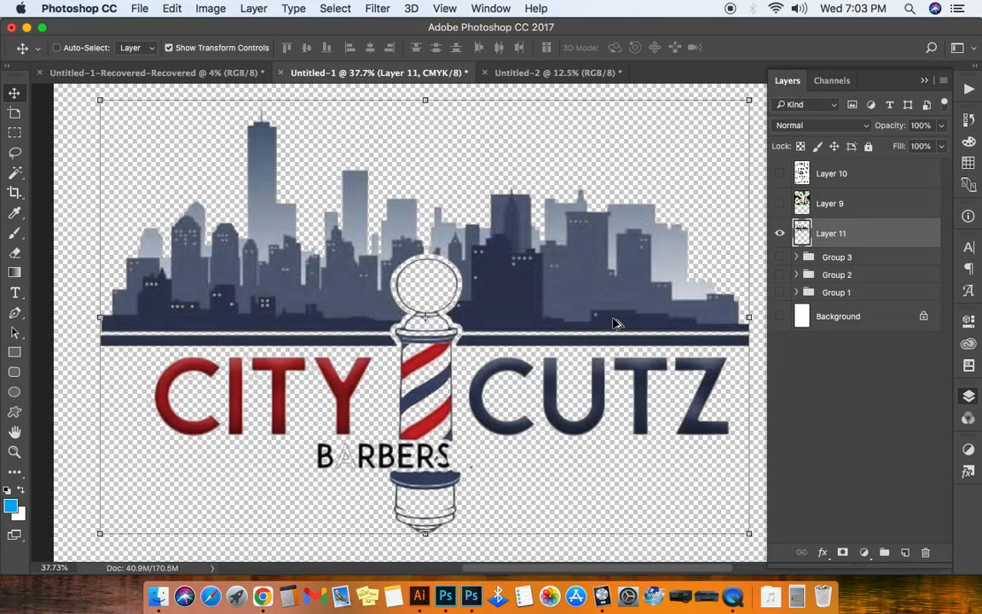
{"action": "key", "text": "alt+super+z"}
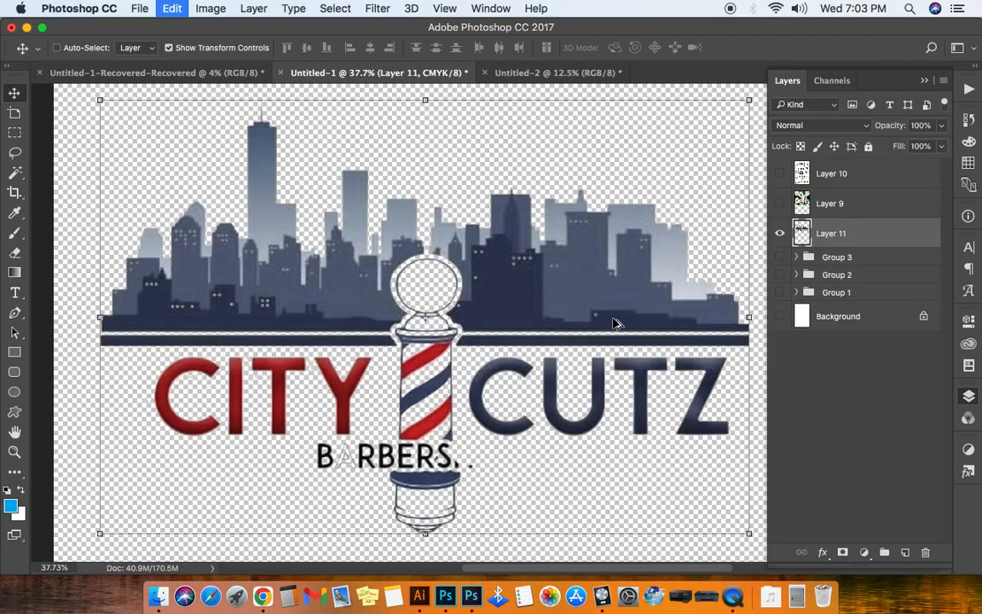
{"action": "key", "text": "alt+super+z"}
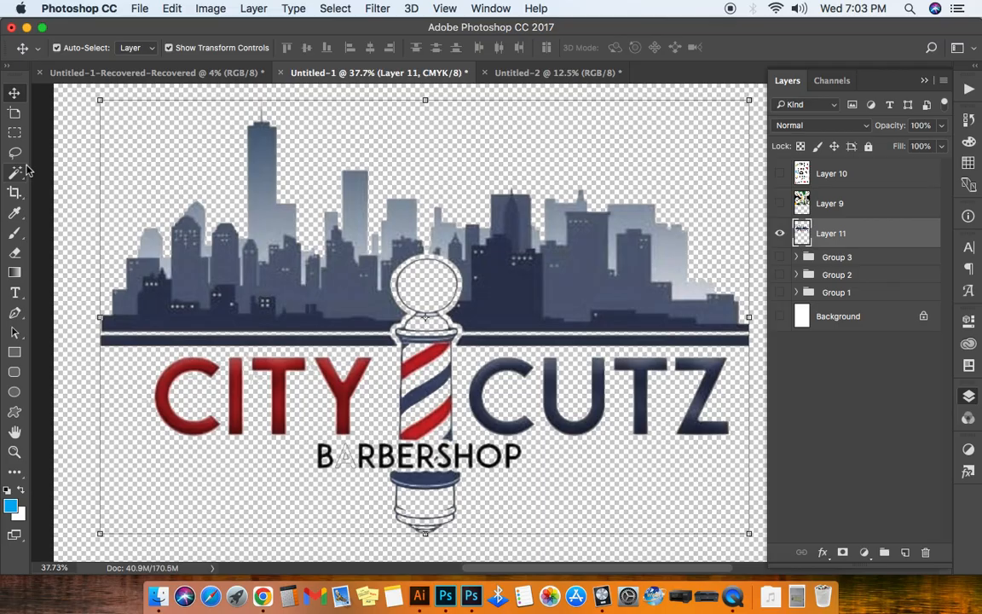
Step: Undo the deletion of the barber pole's pale areas and the Grow expansions of the selection
{"action": "key", "text": "super+z"}
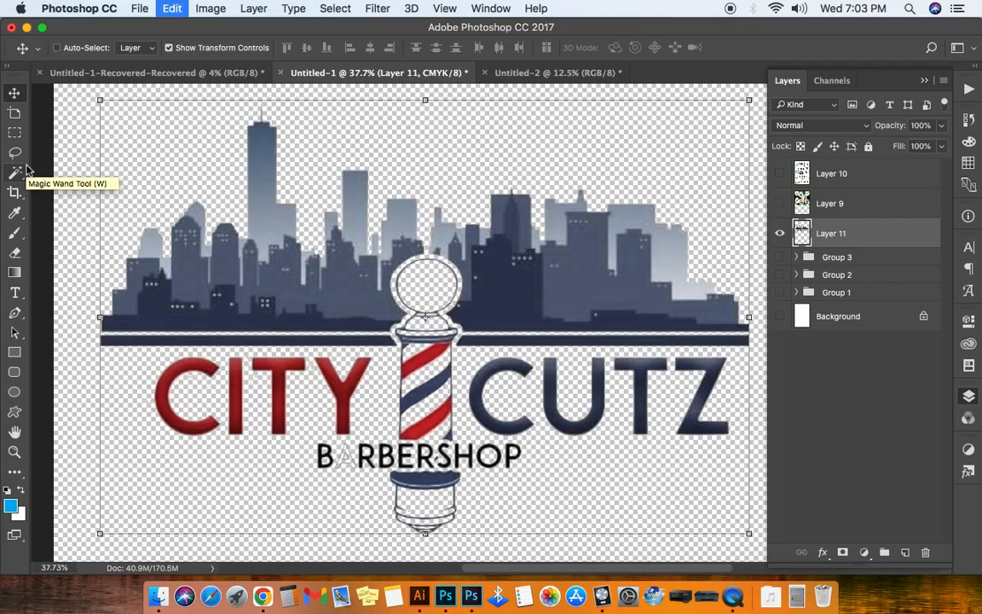
{"action": "key", "text": "super+z"}
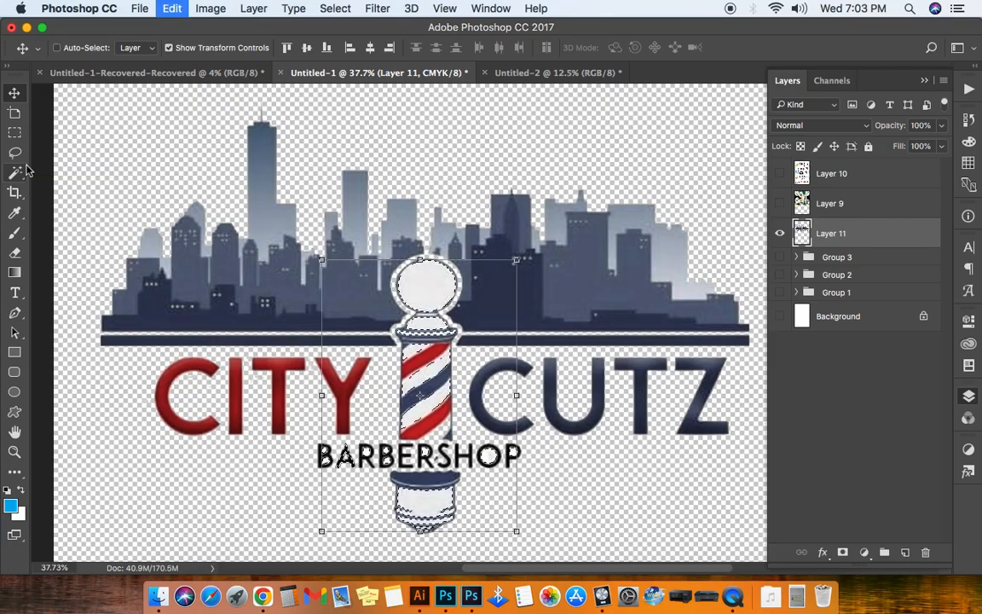
{"action": "key", "text": "super+alt+z"}
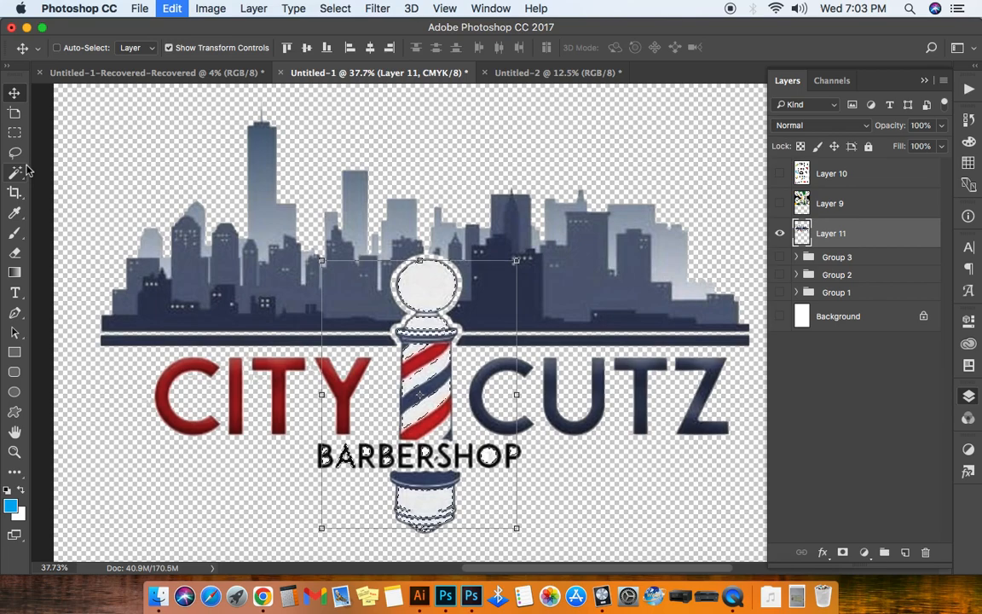
{"action": "key", "text": "super+alt+z"}
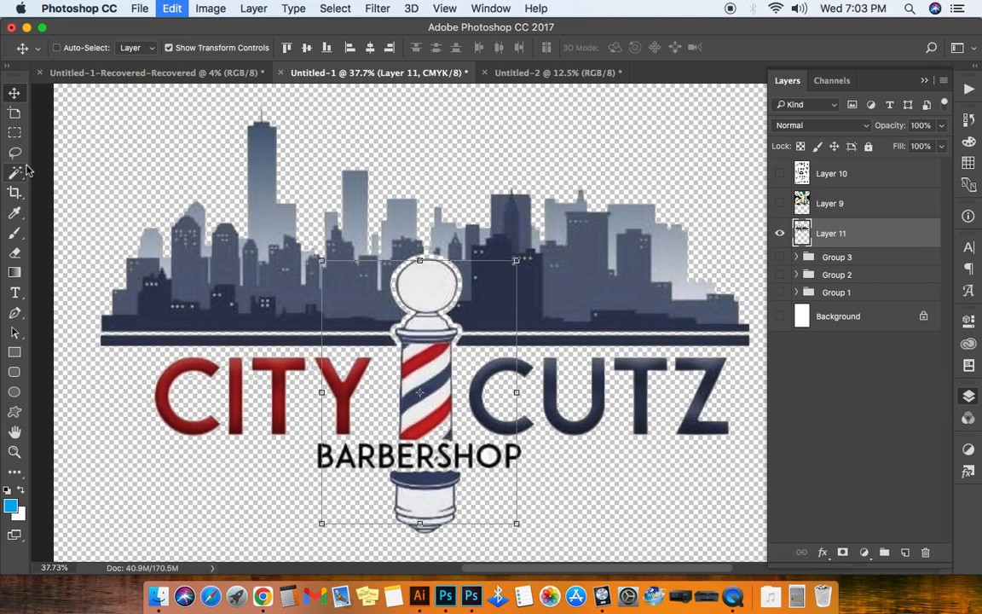
{"action": "key", "text": "super+alt+z"}
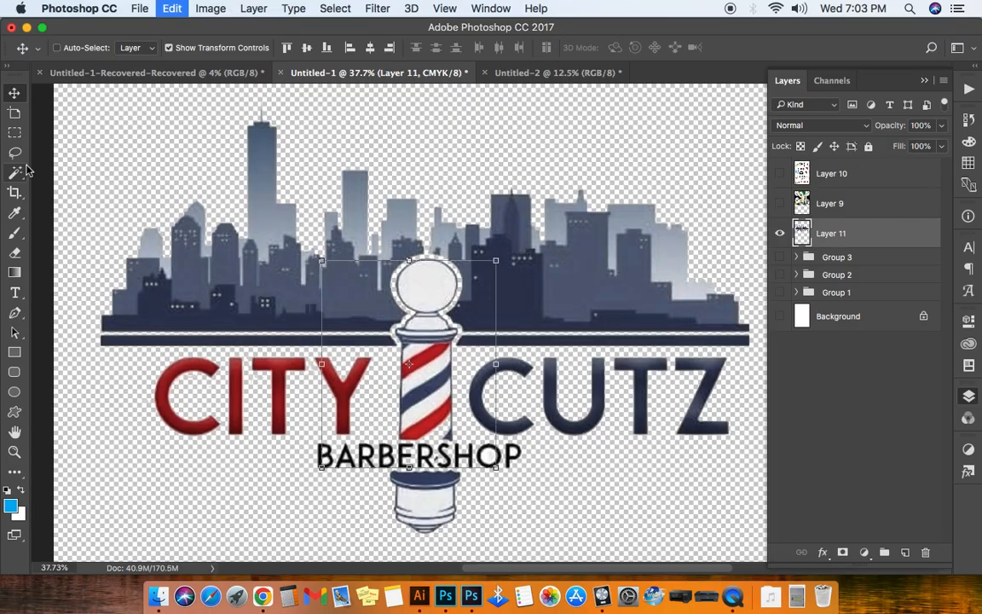
Step: Step back through the earlier Magic Wand selections on the barber pole and lettering until nothing is selected
{"action": "key", "text": "super+alt+z"}
{"action": "key", "text": "super+alt+z"}
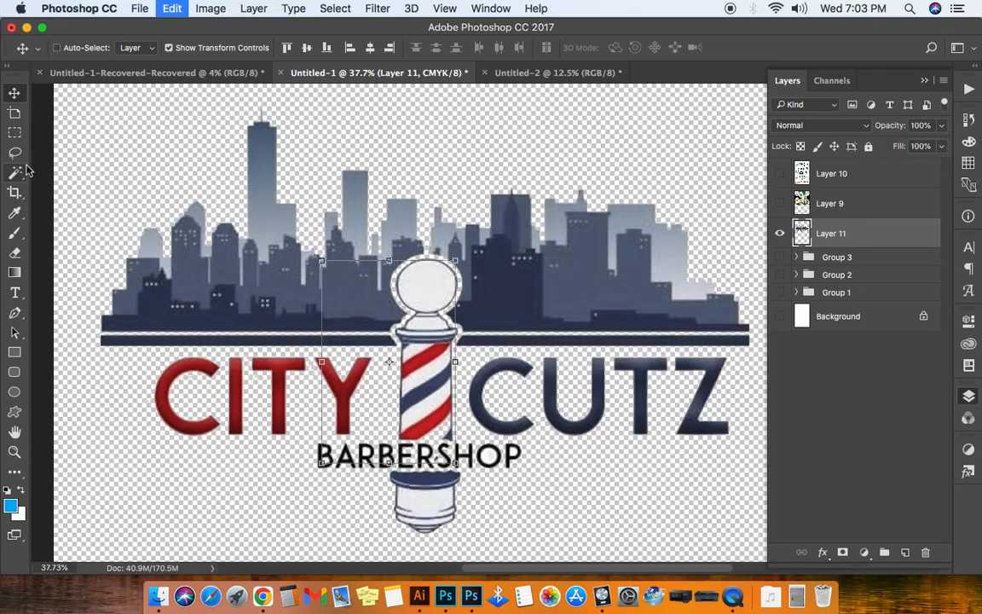
{"action": "key", "text": "super+alt+z"}
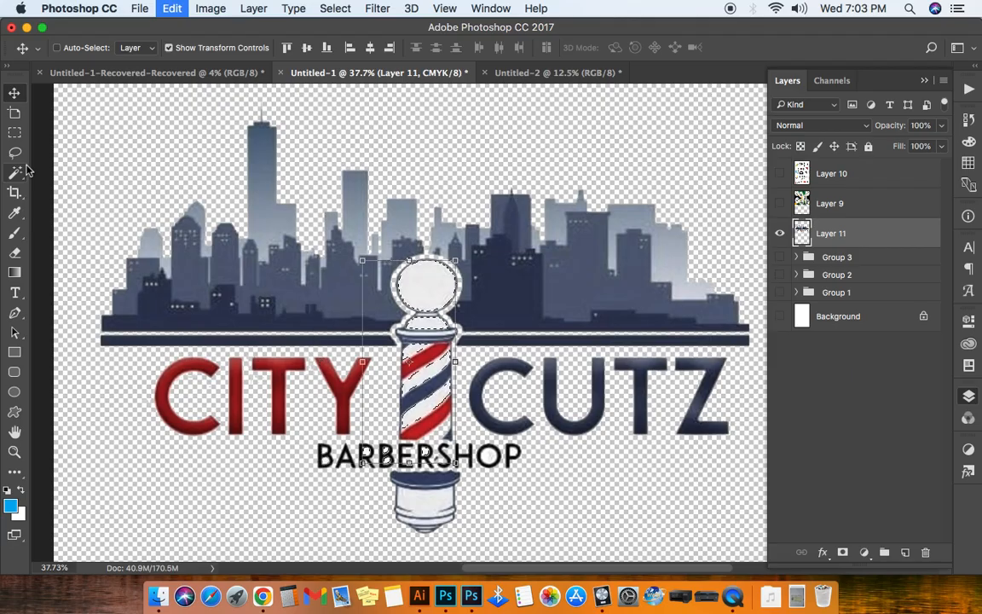
{"action": "key", "text": "super+alt+z"}
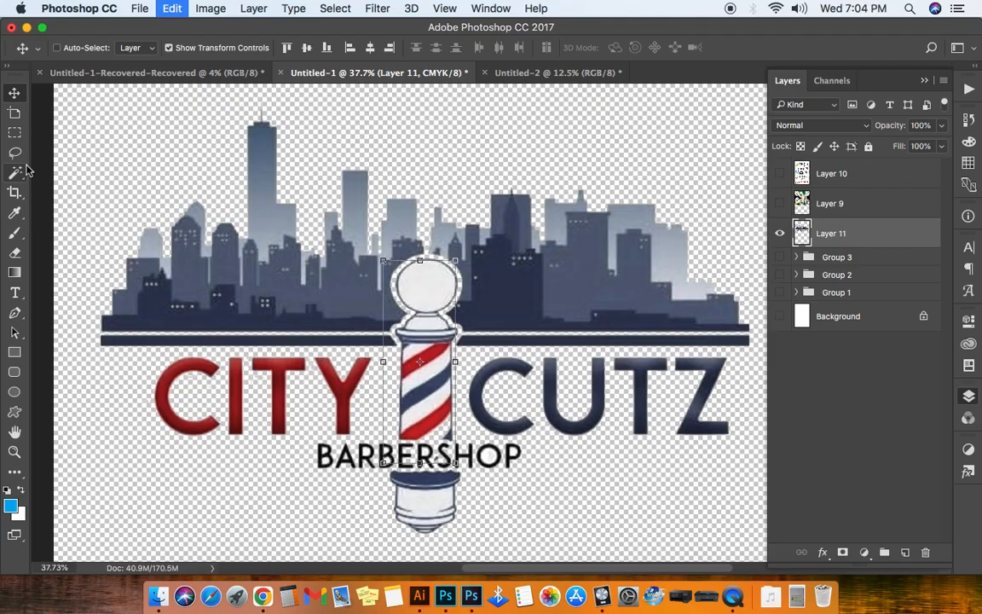
{"action": "key", "text": "super+alt+z"}
{"action": "key", "text": "super+alt+z"}
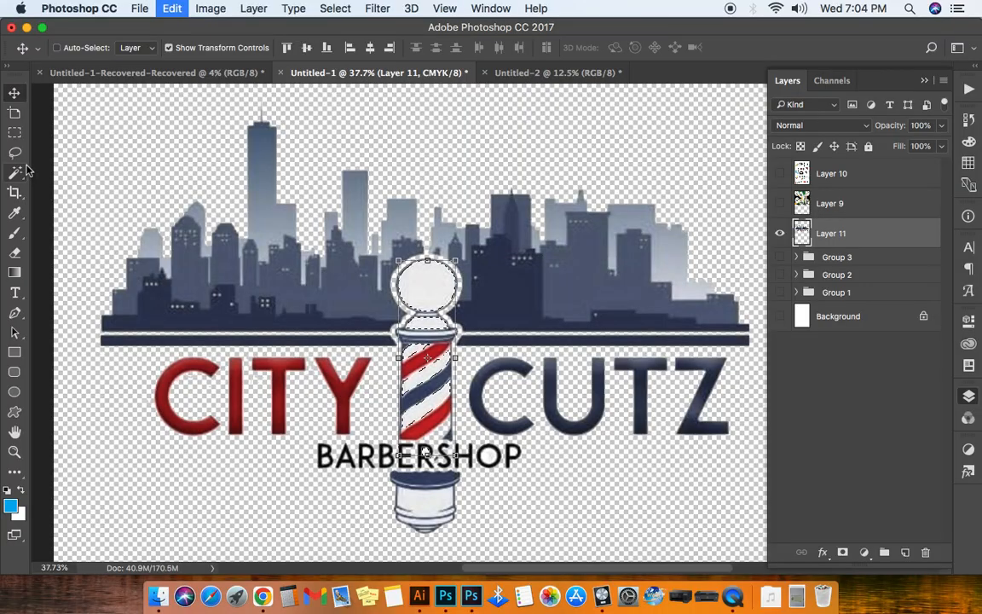
{"action": "key", "text": "super+alt+z"}
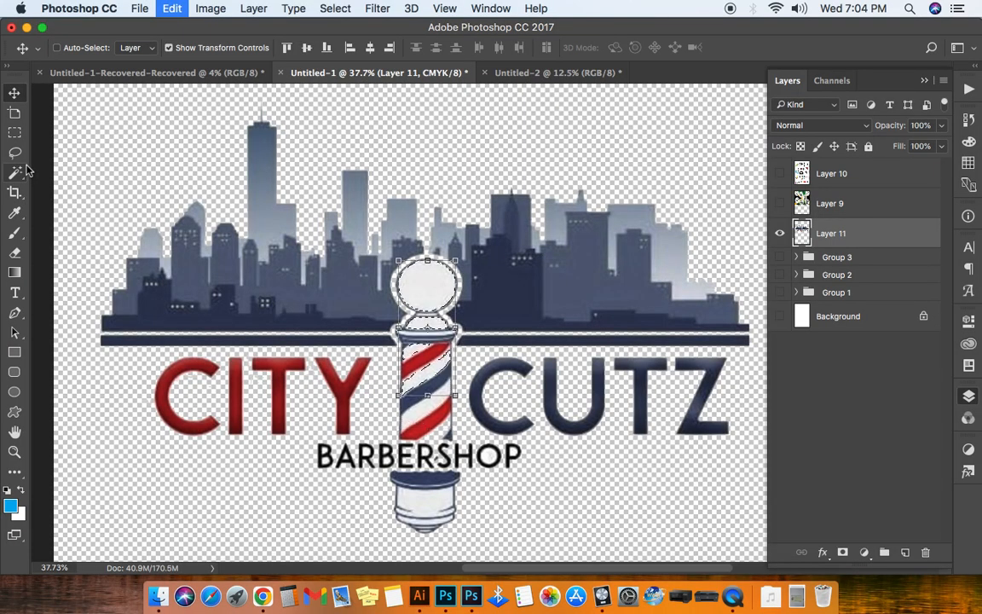
{"action": "key", "text": "super+alt+z"}
{"action": "key", "text": "super+alt+z"}
{"action": "key", "text": "super+alt+z"}
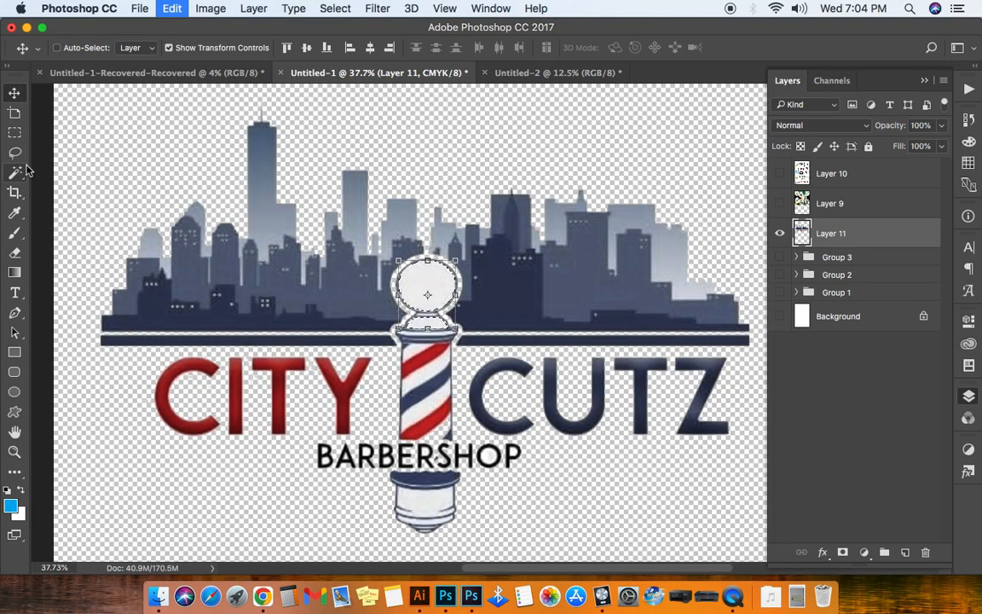
{"action": "key", "text": "Return"}
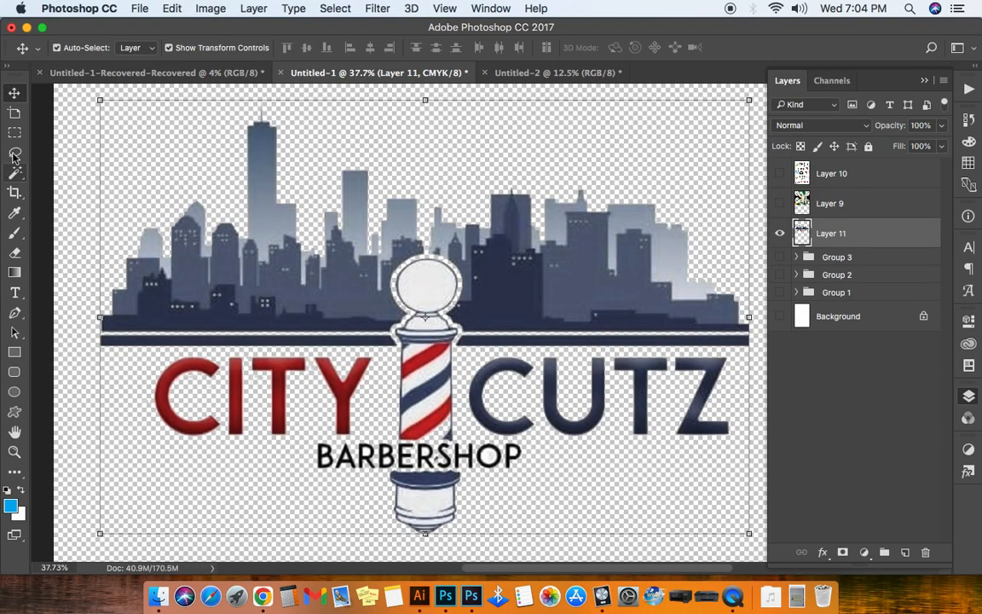
Step: Select all red areas of the logo at once using the Magic Wand with Contiguous off, and clear the selection
{"action": "left_click", "coordinate": [16, 174]}
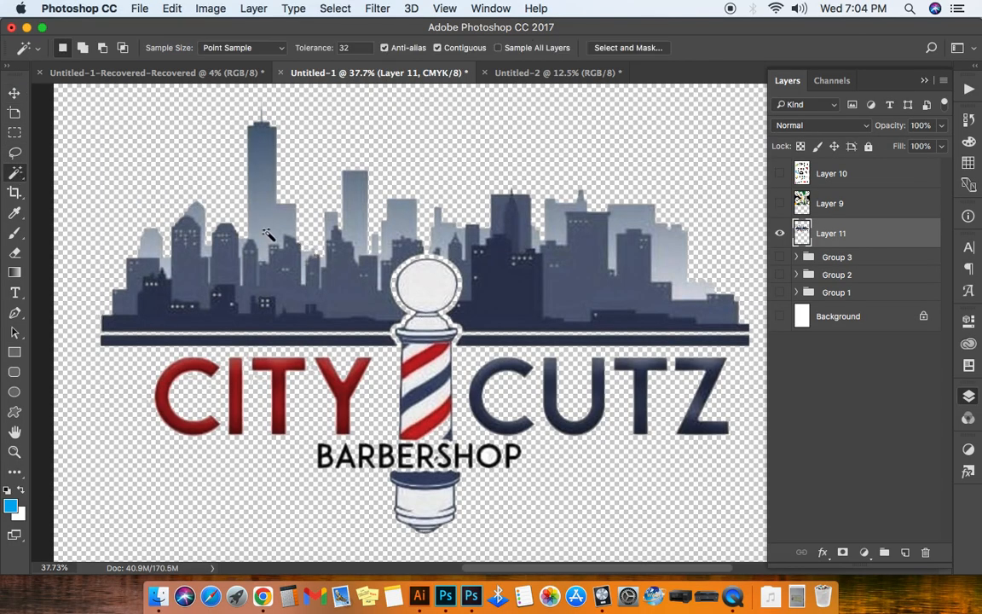
{"action": "left_click", "coordinate": [439, 48]}
{"action": "left_click", "coordinate": [440, 415]}
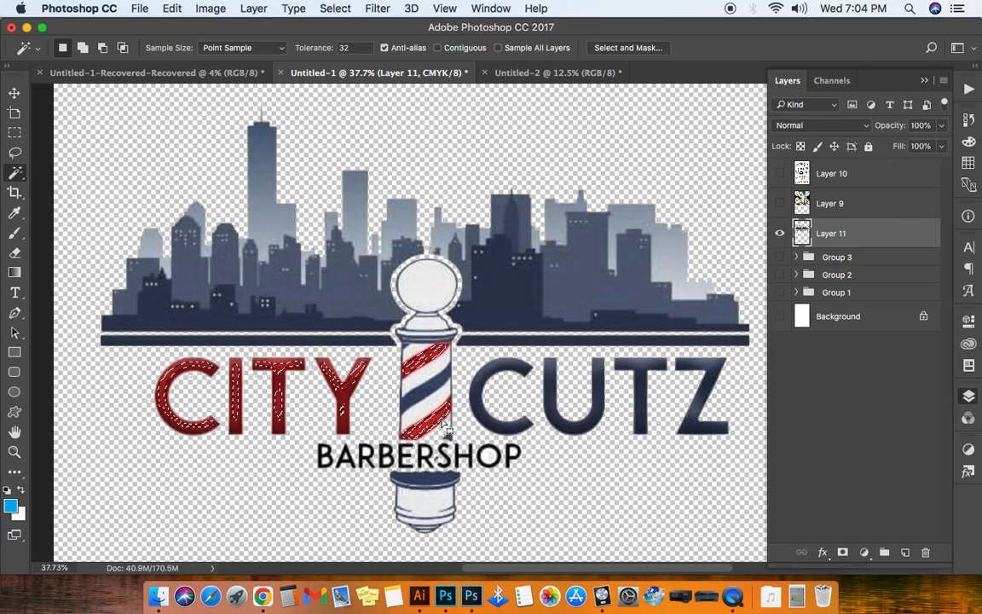
{"action": "key", "text": "super+d"}
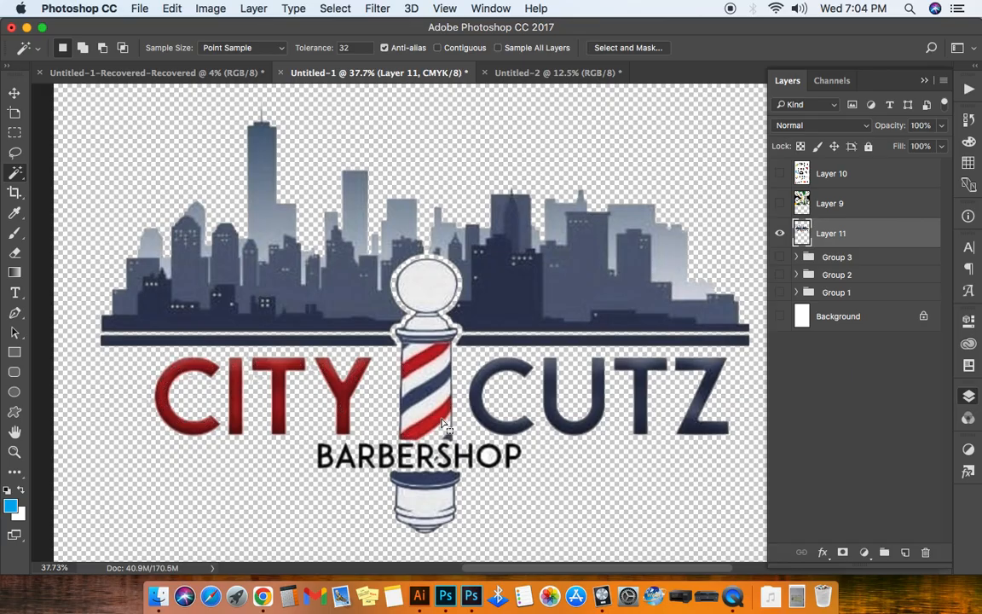
Step: Turn Contiguous on and select the barber pole's red stripes and all four CITY letters together with the Magic Wand
{"action": "left_click", "coordinate": [437, 48]}
{"action": "left_click", "coordinate": [421, 423], "text": "shift"}
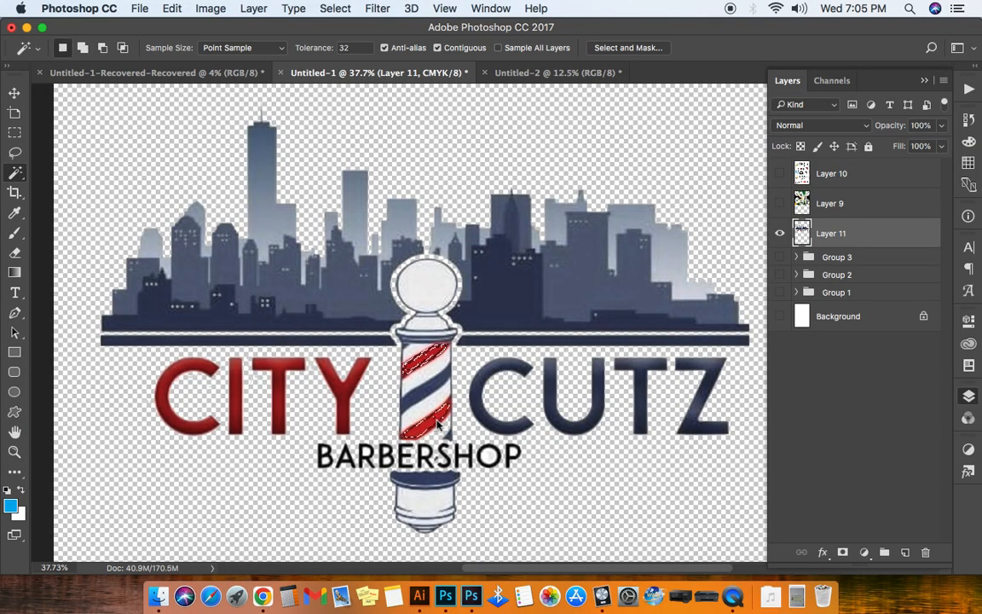
{"action": "left_click", "coordinate": [349, 399], "text": "shift"}
{"action": "left_click", "coordinate": [284, 390], "text": "shift"}
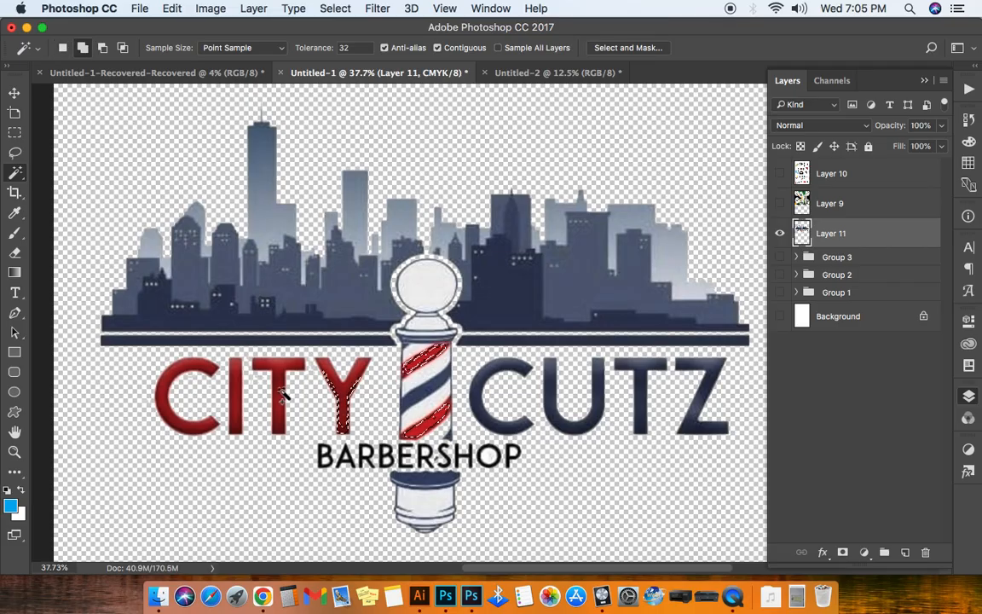
{"action": "left_click", "coordinate": [239, 408], "text": "shift"}
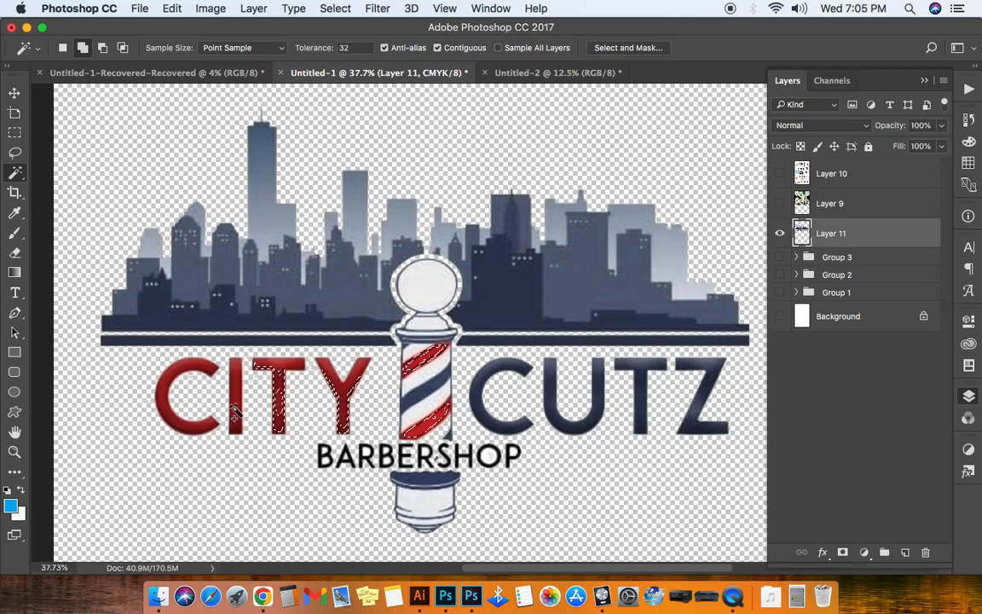
{"action": "left_click", "coordinate": [183, 431], "text": "shift"}
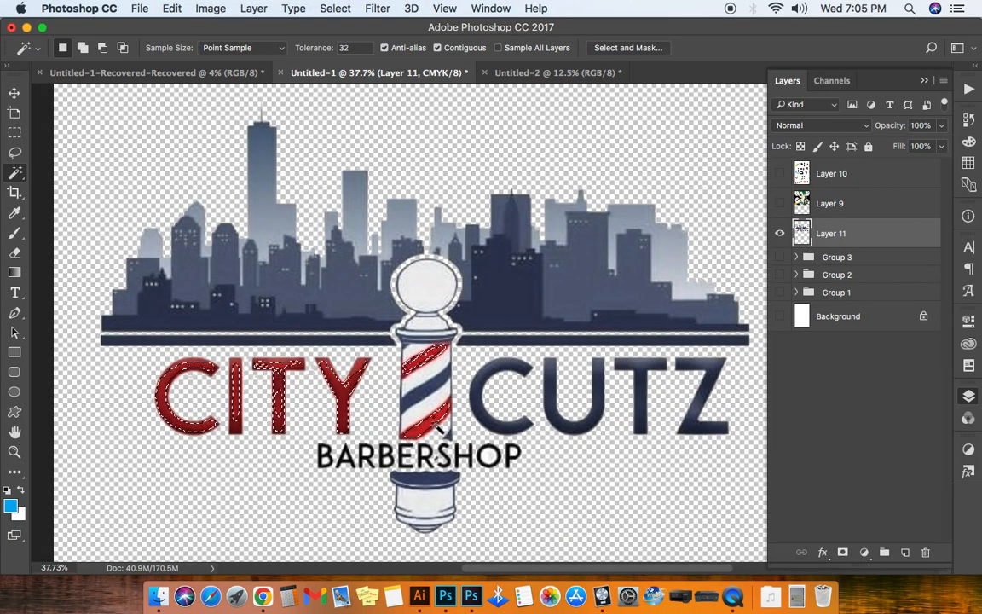
Step: Expand the selection of the CITY letters and red pole stripes by applying Similar once and Grow four times
{"action": "right_click", "coordinate": [437, 431]}
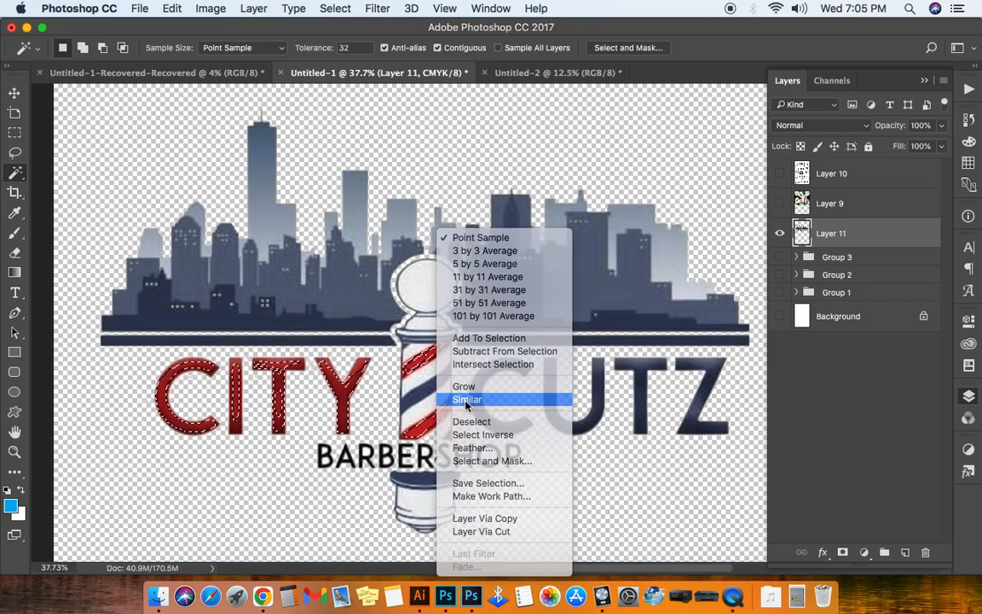
{"action": "left_click", "coordinate": [467, 400]}
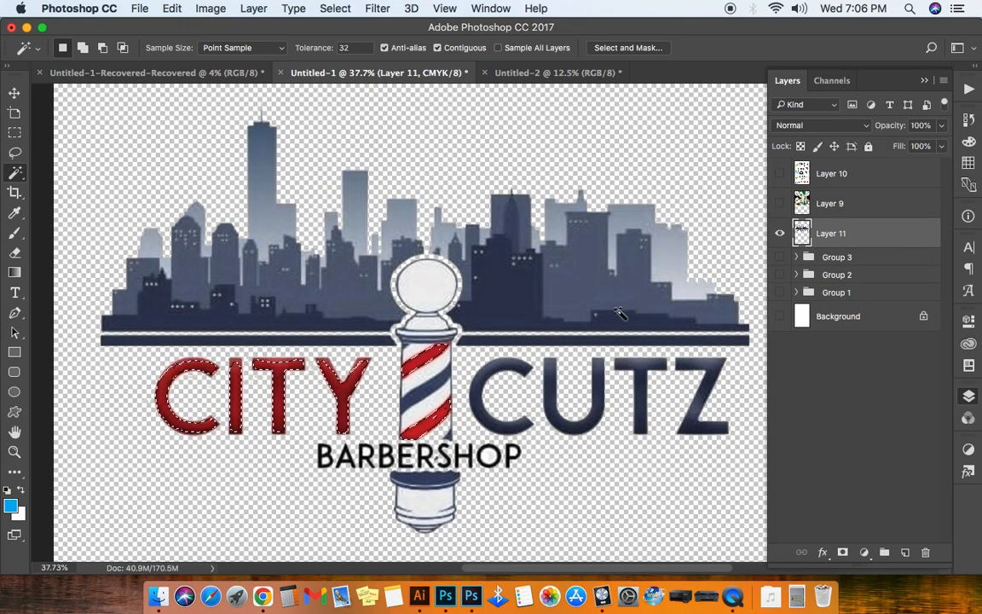
{"action": "right_click", "coordinate": [424, 352]}
{"action": "left_click", "coordinate": [472, 386]}
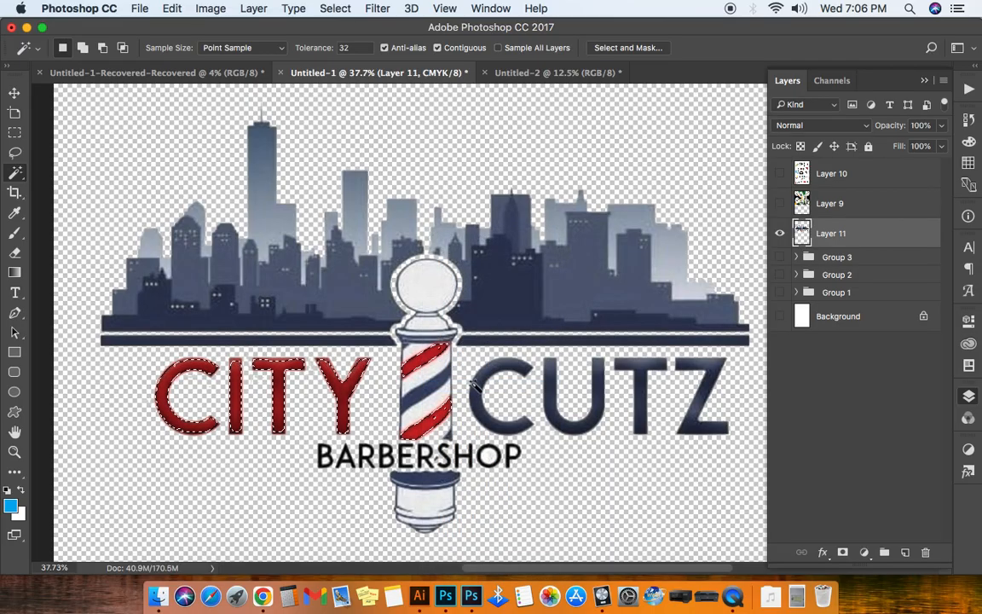
{"action": "right_click", "coordinate": [448, 385]}
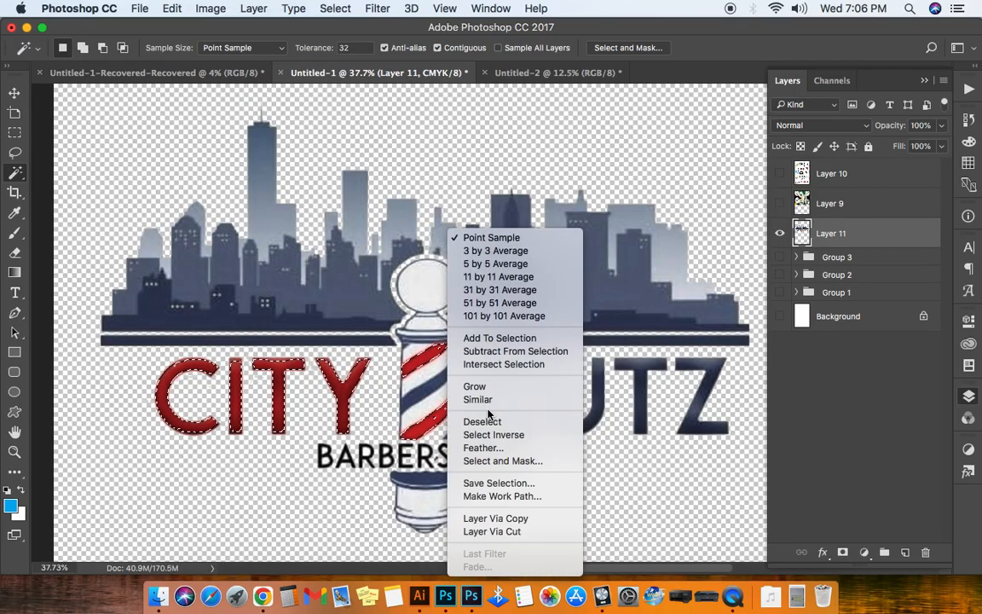
{"action": "left_click", "coordinate": [486, 390]}
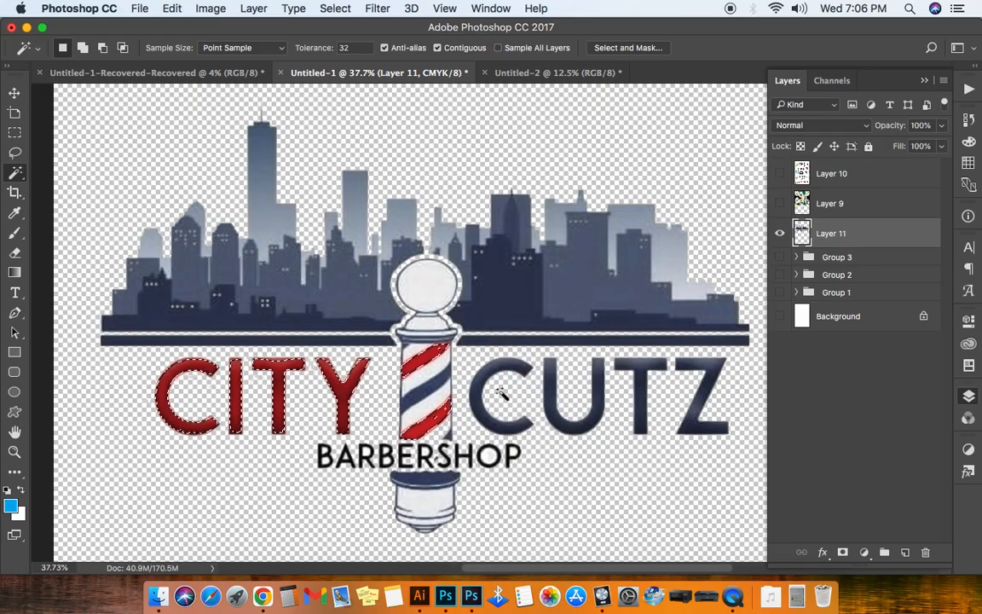
{"action": "right_click", "coordinate": [673, 460]}
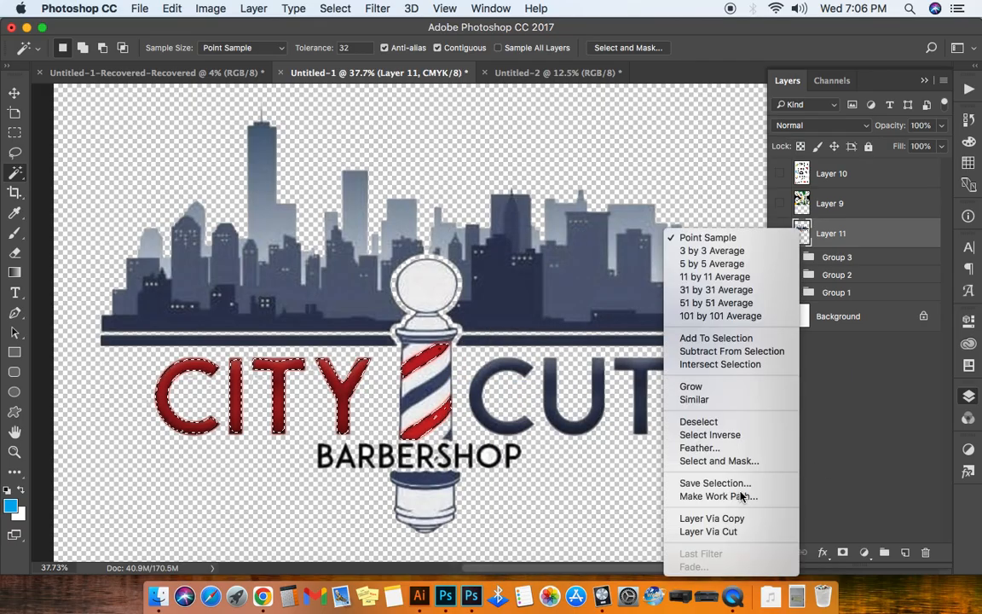
{"action": "left_click", "coordinate": [715, 391]}
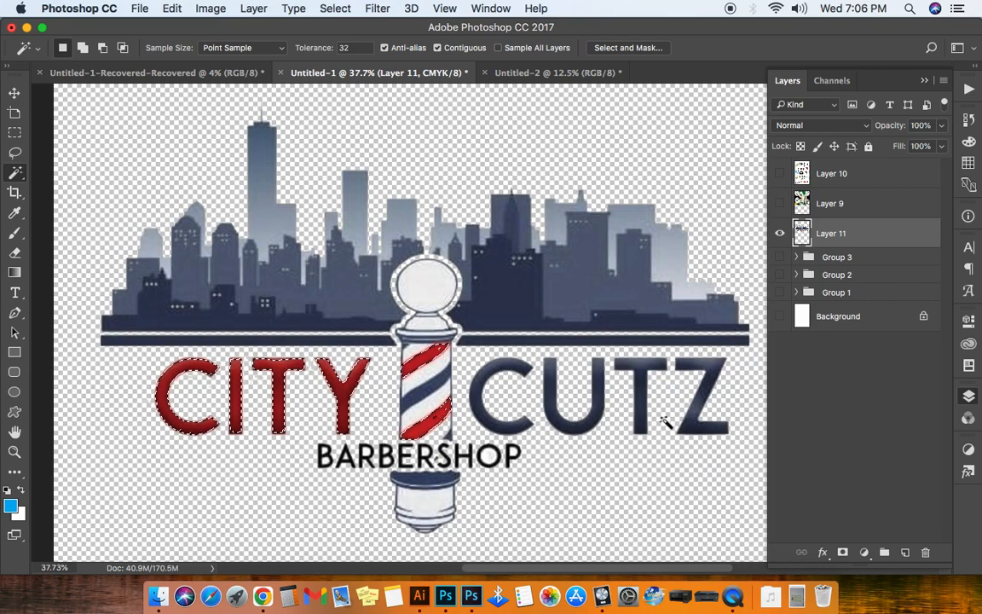
{"action": "right_click", "coordinate": [628, 461]}
{"action": "left_click", "coordinate": [698, 387]}
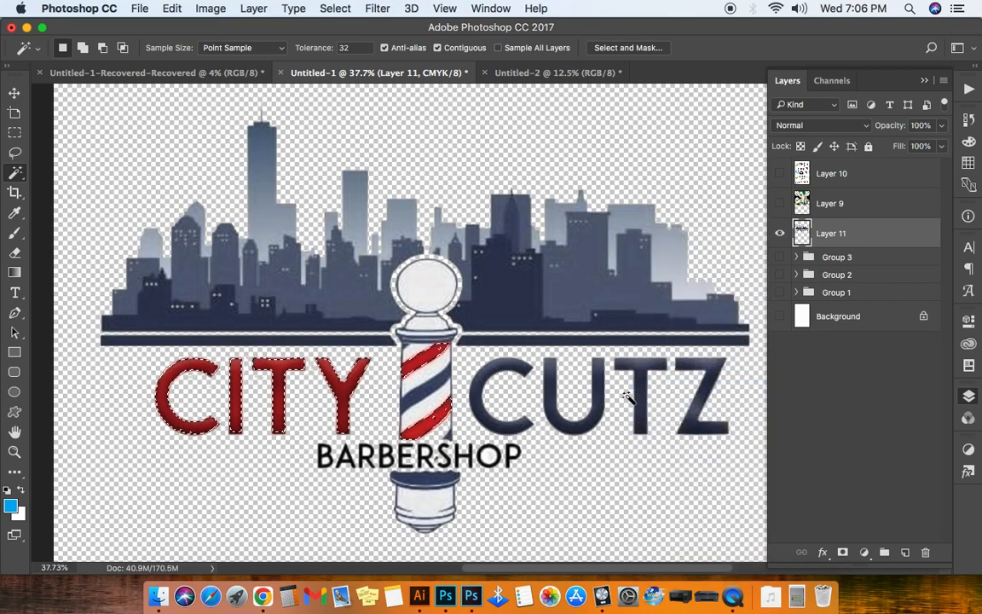
Step: Expand the selection of the red pole stripes and CITY letters further by applying Grow five more times
{"action": "scroll", "coordinate": [442, 362], "scroll_direction": "up", "scroll_amount": 2}
{"action": "scroll", "coordinate": [444, 354], "scroll_direction": "up", "scroll_amount": 5}
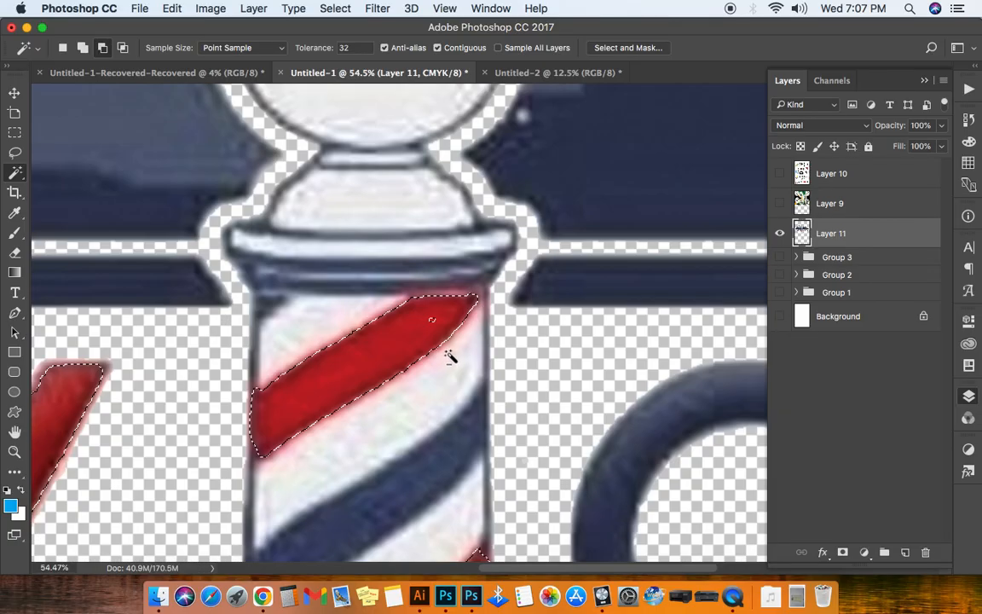
{"action": "right_click", "coordinate": [394, 308]}
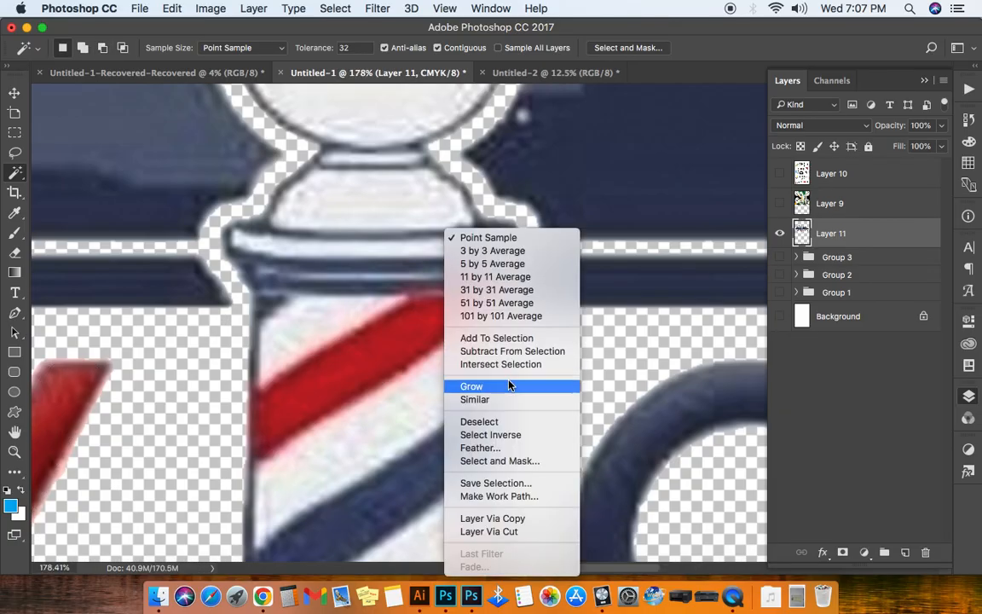
{"action": "left_click", "coordinate": [509, 386]}
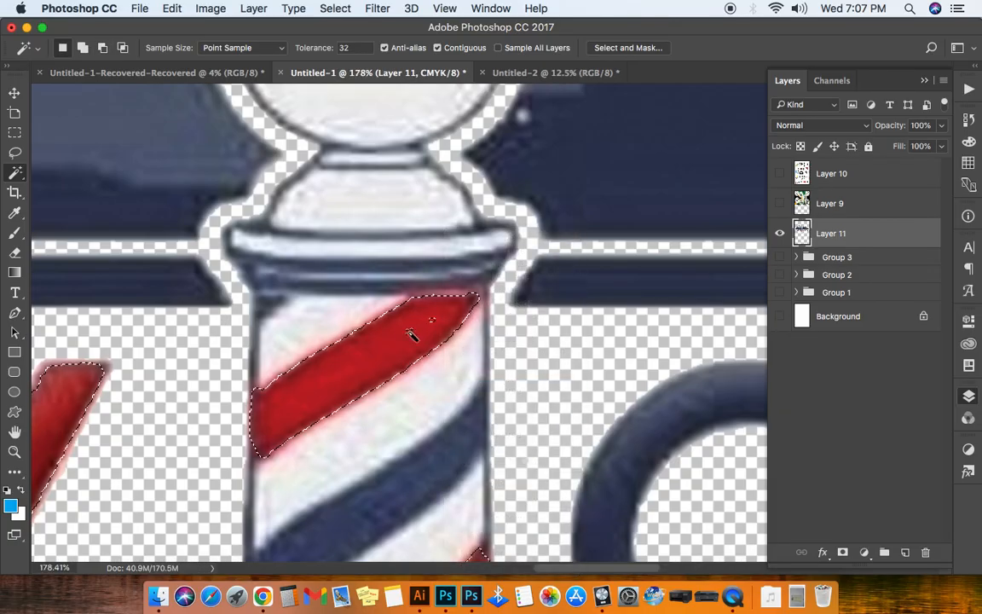
{"action": "right_click", "coordinate": [401, 229]}
{"action": "left_click", "coordinate": [436, 387]}
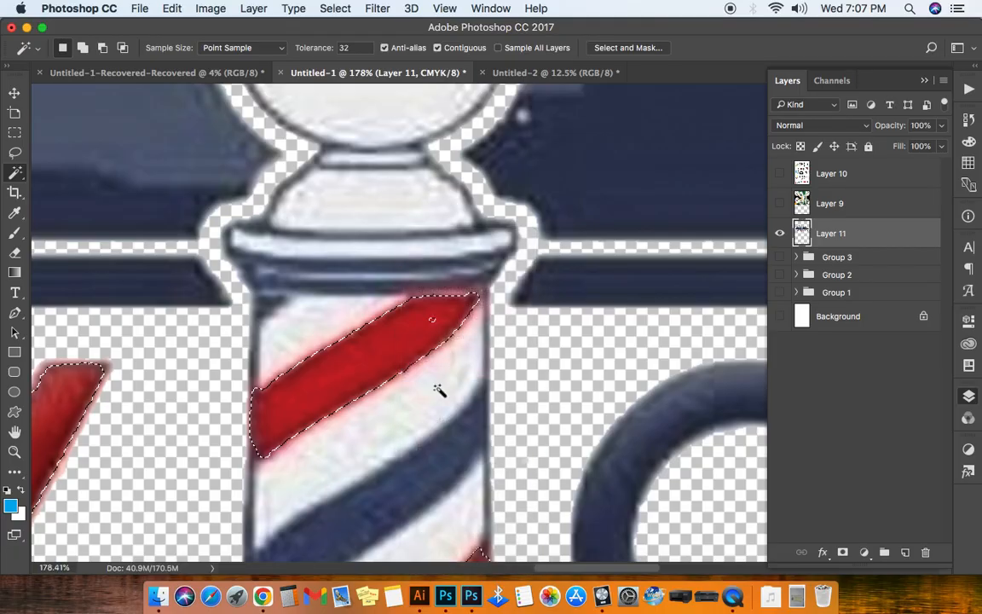
{"action": "right_click", "coordinate": [547, 358]}
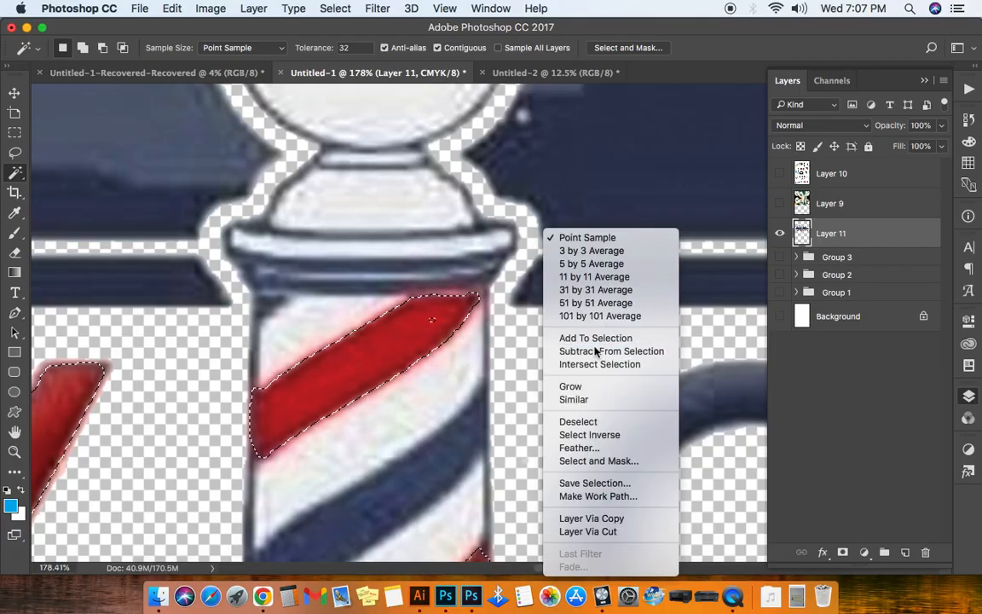
{"action": "left_click", "coordinate": [585, 384]}
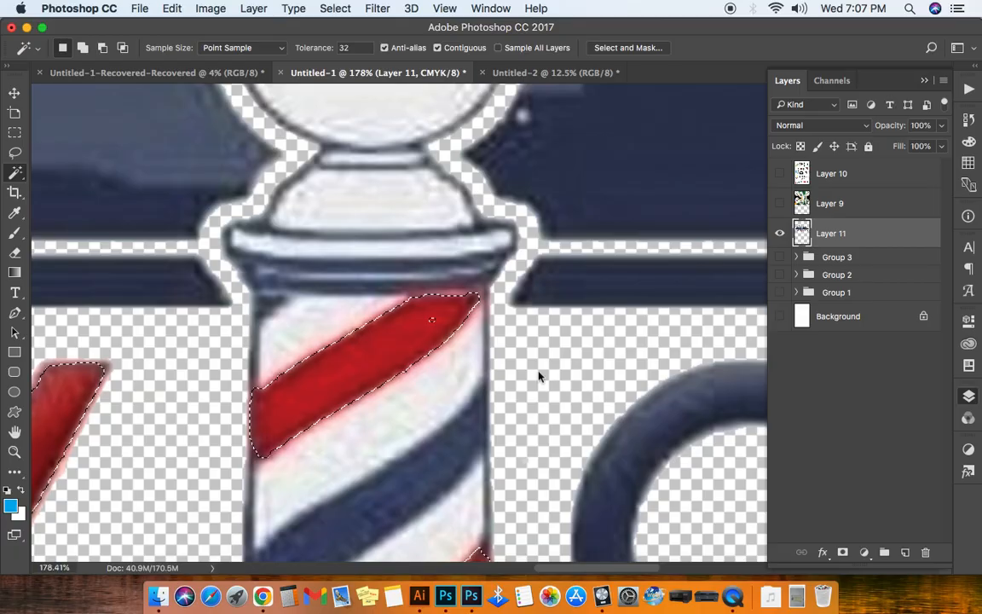
{"action": "right_click", "coordinate": [540, 377]}
{"action": "left_click", "coordinate": [567, 387]}
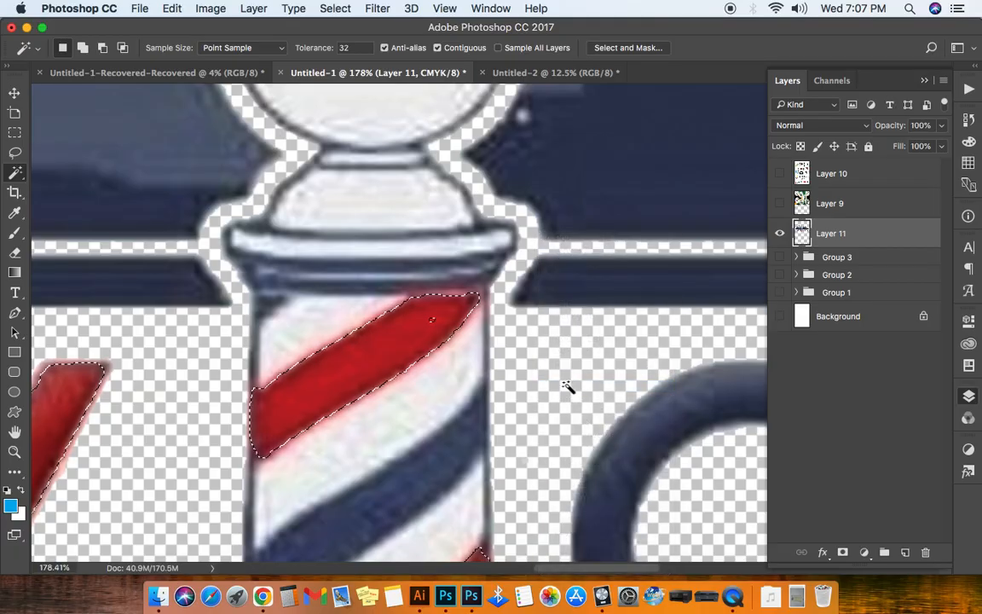
{"action": "right_click", "coordinate": [568, 390]}
{"action": "left_click", "coordinate": [595, 386]}
Step: Delete the selected red CITY letters and barber pole stripes from Layer 11, and clear the selection
{"action": "key", "text": "super+minus"}
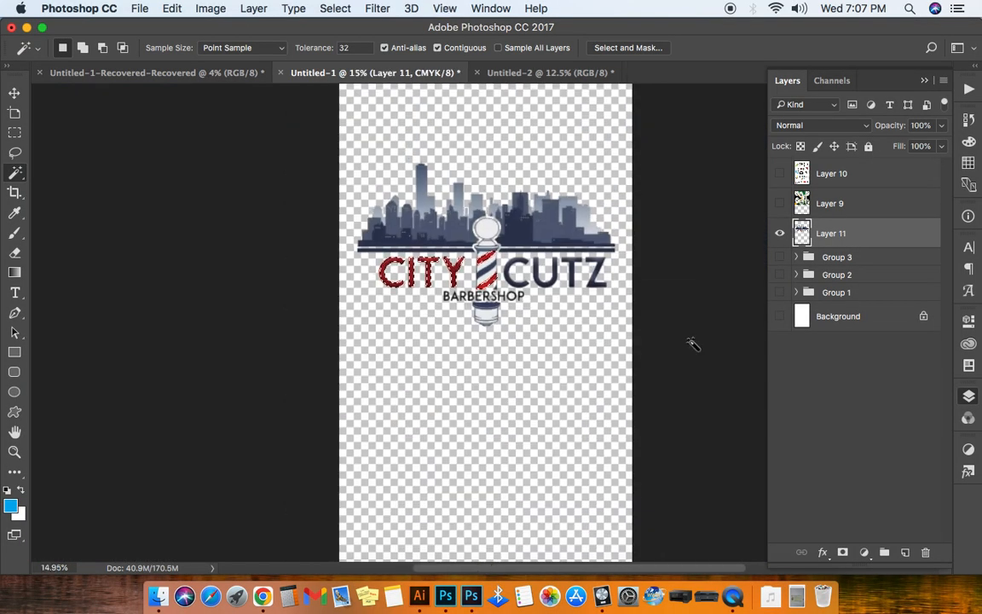
{"action": "key", "text": "Delete"}
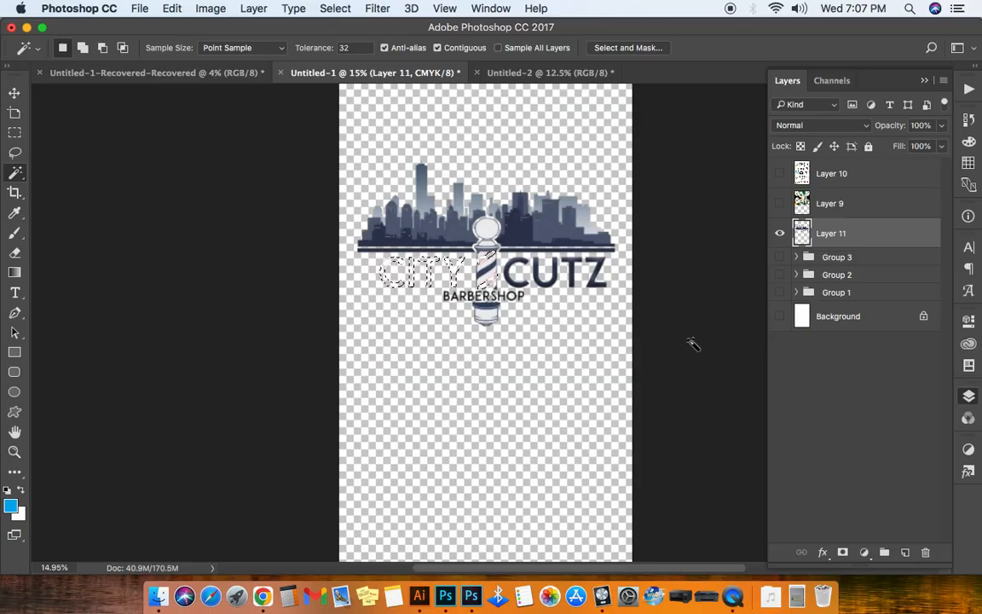
{"action": "key", "text": "super+d"}
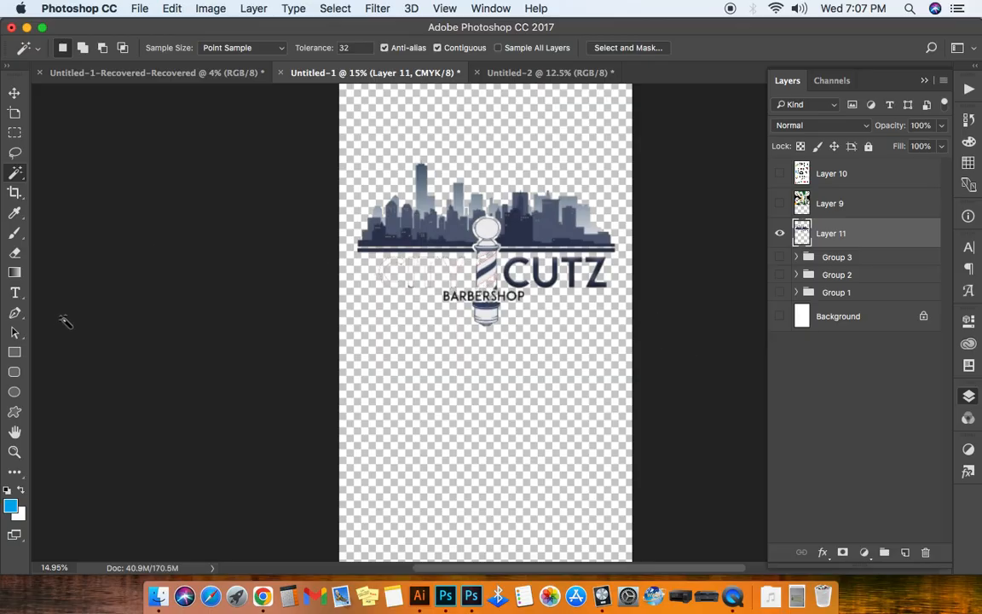
Step: Erase the leftover outlines and dark specks of the CITY letters with the Eraser tool
{"action": "left_click", "coordinate": [14, 253]}
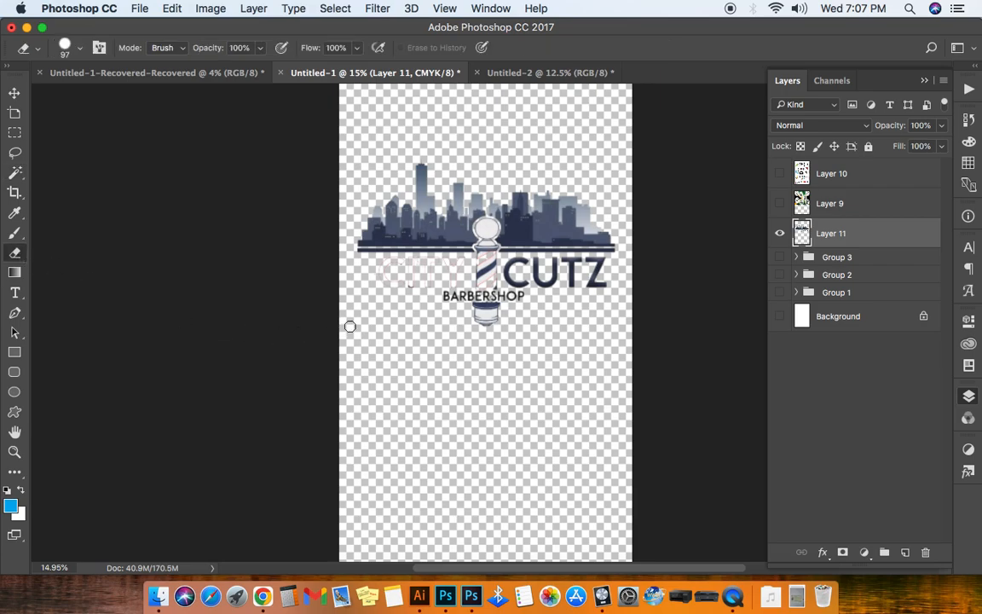
{"action": "scroll", "coordinate": [406, 287], "scroll_direction": "up", "scroll_amount": 5}
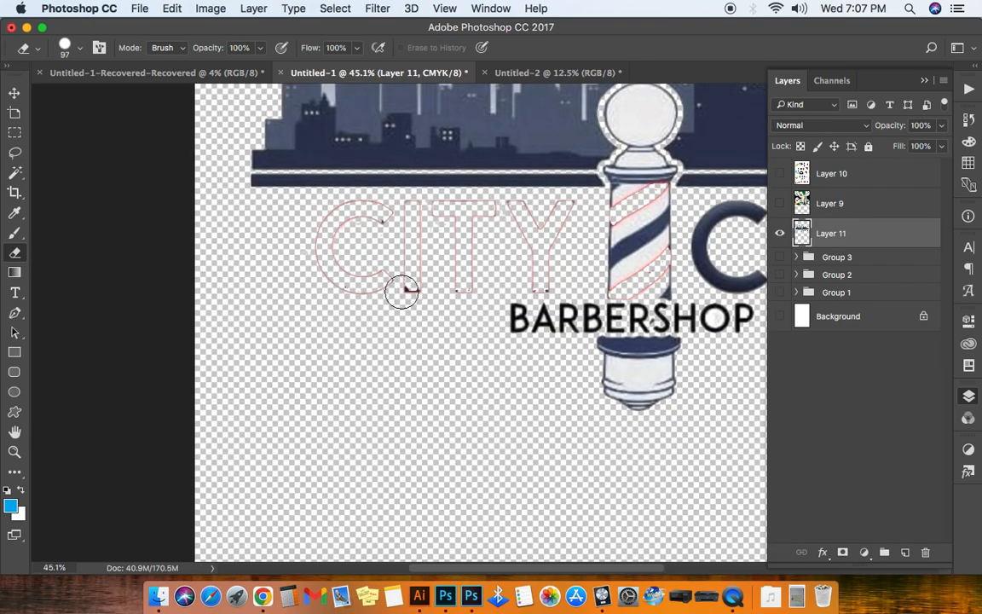
{"action": "mouse_move", "coordinate": [385, 283]}
{"action": "left_mouse_down"}
{"action": "mouse_move", "coordinate": [342, 283]}
{"action": "mouse_move", "coordinate": [321, 240]}
{"action": "mouse_move", "coordinate": [345, 211]}
{"action": "mouse_move", "coordinate": [411, 207]}
{"action": "mouse_move", "coordinate": [416, 293]}
{"action": "mouse_move", "coordinate": [444, 299]}
{"action": "mouse_move", "coordinate": [466, 285]}
{"action": "mouse_move", "coordinate": [473, 243]}
{"action": "mouse_move", "coordinate": [437, 204]}
{"action": "mouse_move", "coordinate": [534, 211]}
{"action": "left_mouse_up"}
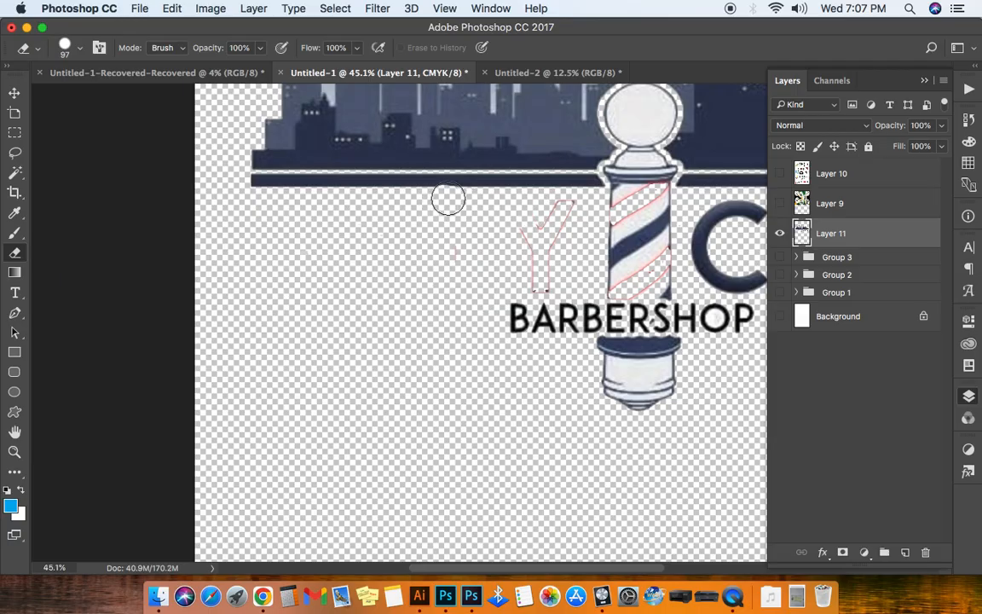
{"action": "left_click_drag", "start_coordinate": [444, 203], "coordinate": [463, 210]}
{"action": "key", "text": "super+z"}
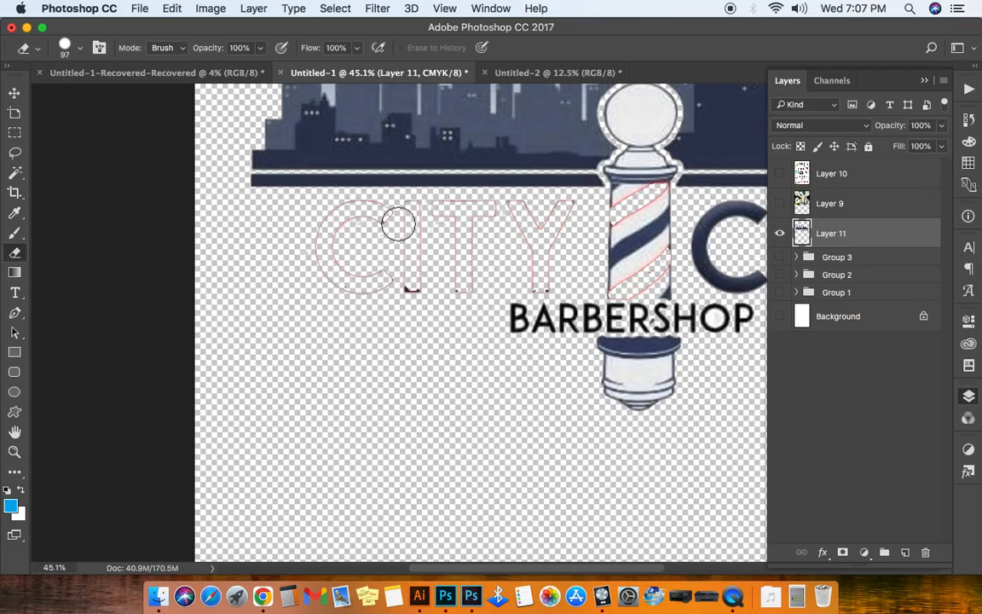
{"action": "mouse_move", "coordinate": [383, 217]}
{"action": "left_mouse_down"}
{"action": "mouse_move", "coordinate": [347, 209]}
{"action": "mouse_move", "coordinate": [325, 245]}
{"action": "mouse_move", "coordinate": [338, 272]}
{"action": "mouse_move", "coordinate": [404, 290]}
{"action": "mouse_move", "coordinate": [540, 280]}
{"action": "mouse_move", "coordinate": [550, 274]}
{"action": "mouse_move", "coordinate": [544, 260]}
{"action": "mouse_move", "coordinate": [519, 212]}
{"action": "mouse_move", "coordinate": [506, 211]}
{"action": "mouse_move", "coordinate": [556, 208]}
{"action": "mouse_move", "coordinate": [566, 217]}
{"action": "mouse_move", "coordinate": [557, 234]}
{"action": "mouse_move", "coordinate": [526, 243]}
{"action": "mouse_move", "coordinate": [482, 209]}
{"action": "mouse_move", "coordinate": [393, 214]}
{"action": "mouse_move", "coordinate": [418, 227]}
{"action": "mouse_move", "coordinate": [483, 224]}
{"action": "mouse_move", "coordinate": [402, 249]}
{"action": "mouse_move", "coordinate": [483, 246]}
{"action": "mouse_move", "coordinate": [422, 264]}
{"action": "mouse_move", "coordinate": [451, 265]}
{"action": "left_mouse_up"}
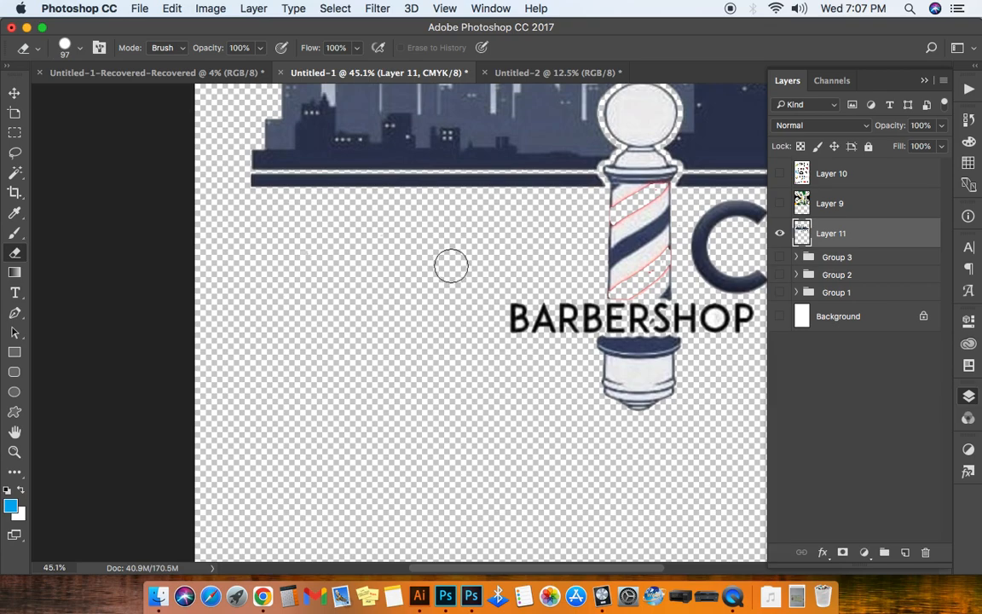
Step: Switch to the Move tool and select the remaining logo artwork on Layer 11 as a whole
{"action": "left_click", "coordinate": [16, 92]}
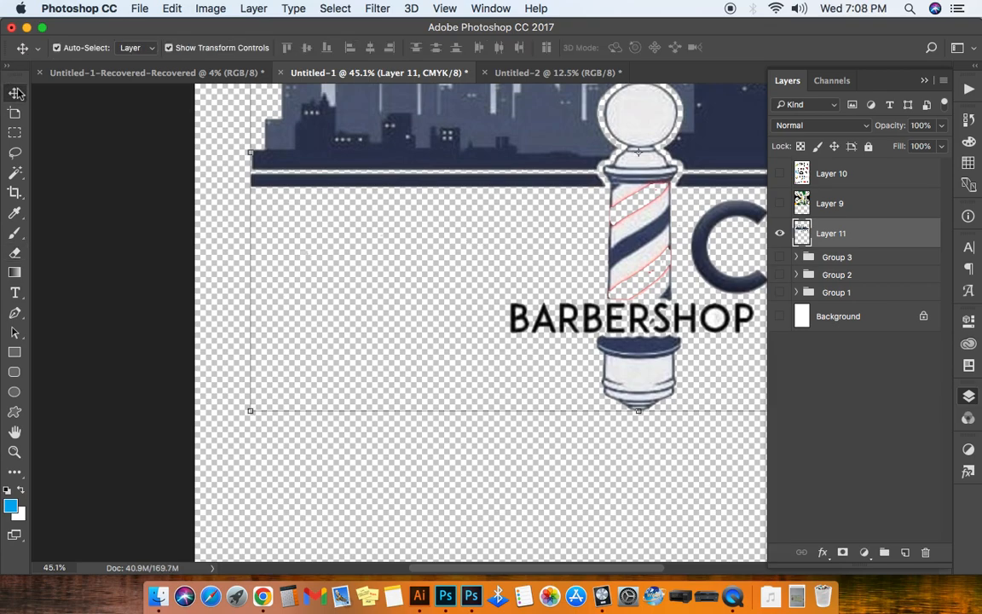
{"action": "left_click", "coordinate": [388, 253]}
{"action": "key", "text": "super+0"}
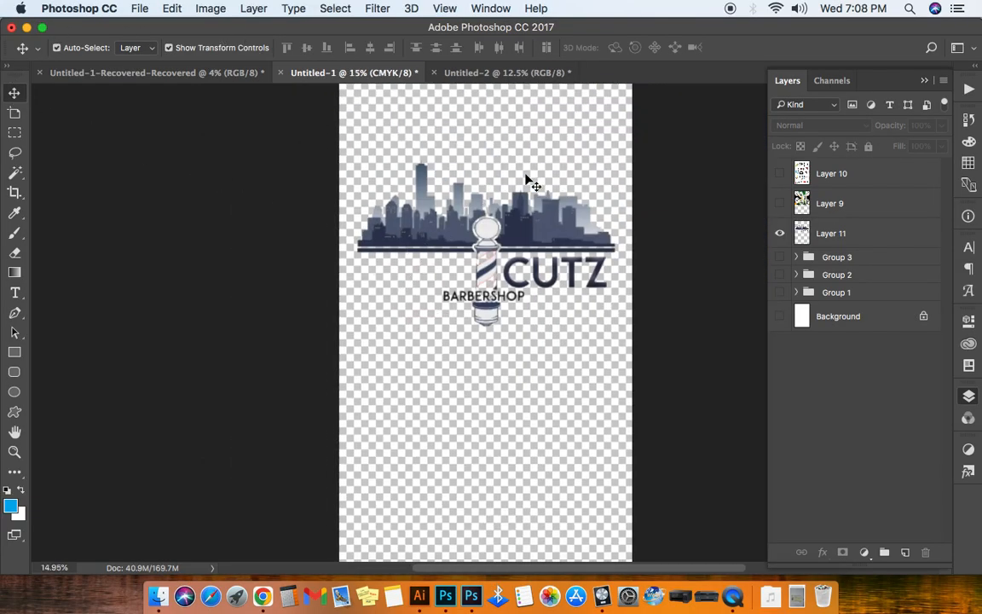
{"action": "left_click", "coordinate": [539, 230]}
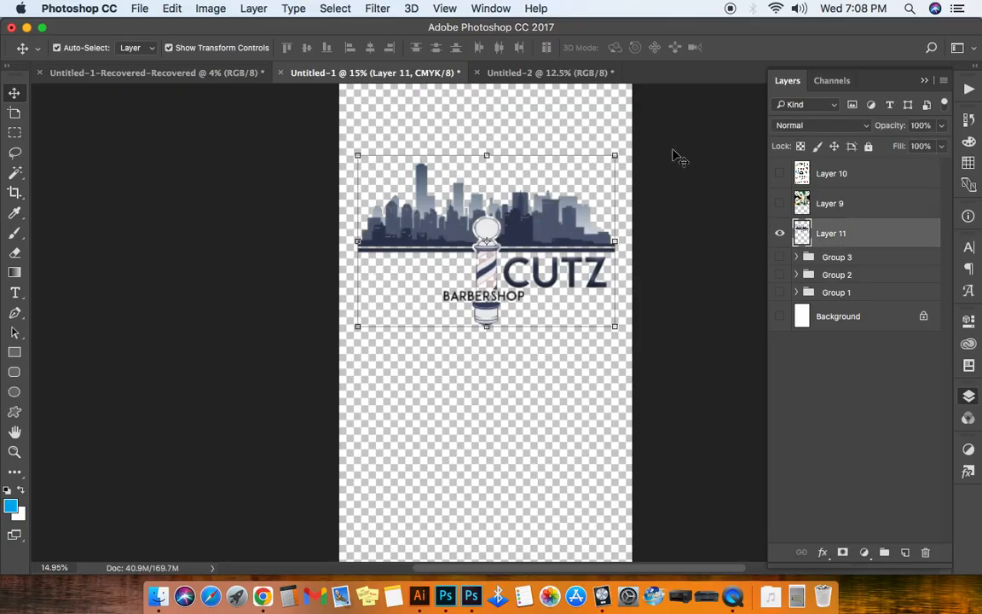